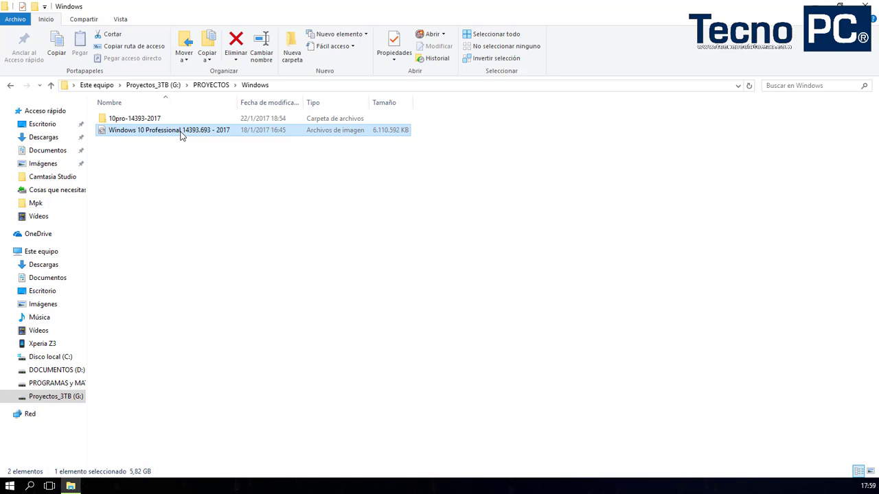
pyautogui.click(172, 218)
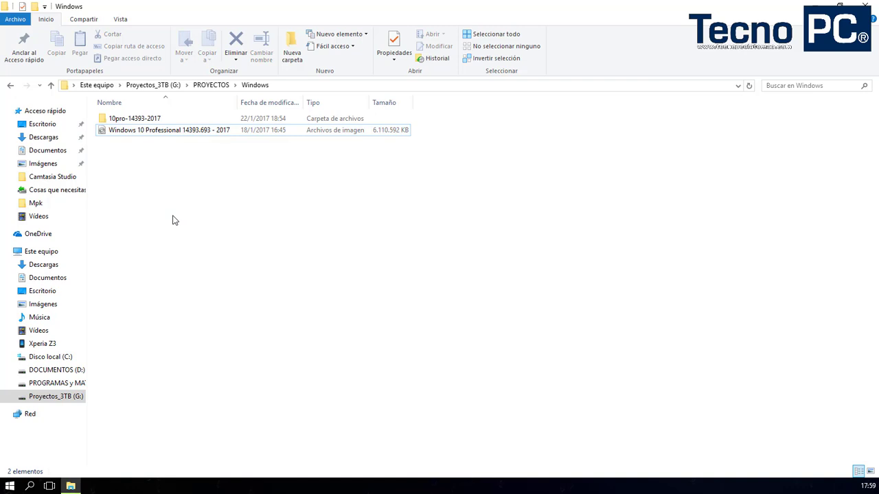
pyautogui.click(103, 134)
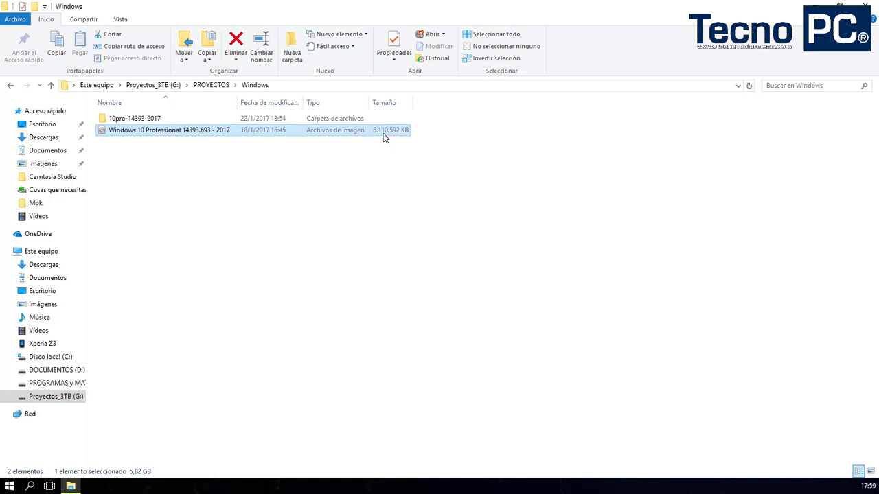
pyautogui.click(184, 193)
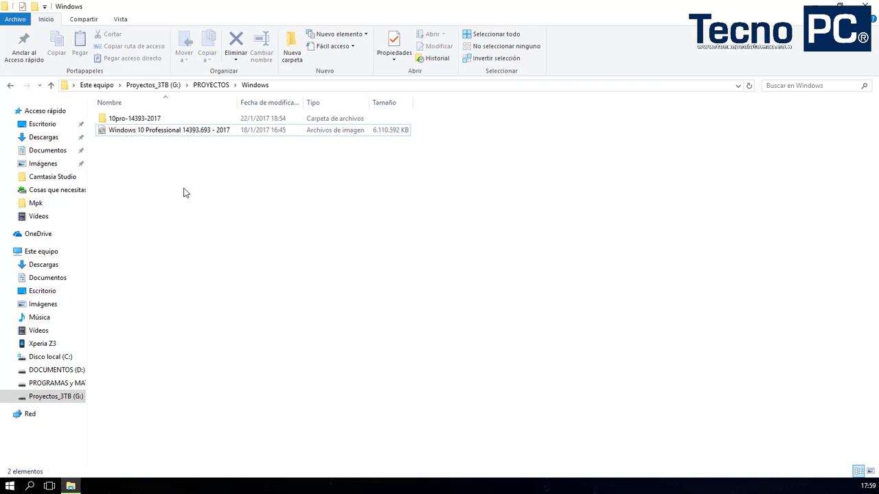
pyautogui.click(111, 130)
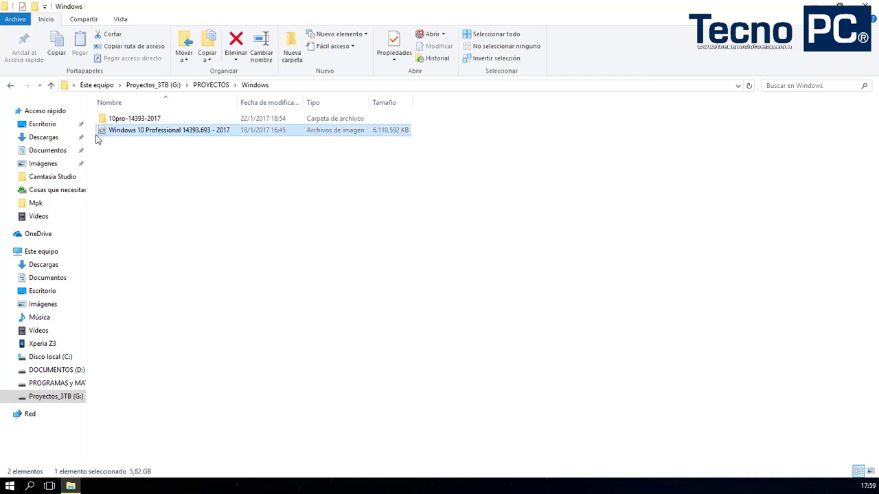
pyautogui.click(141, 216)
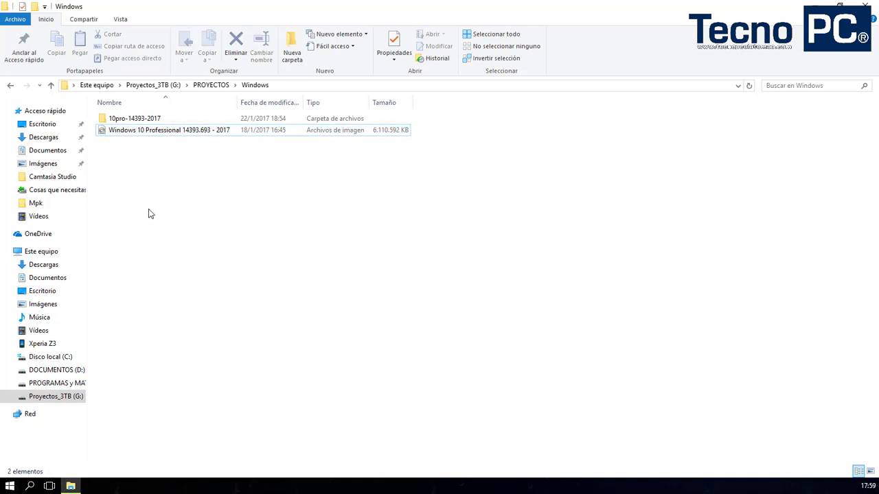
pyautogui.click(116, 131)
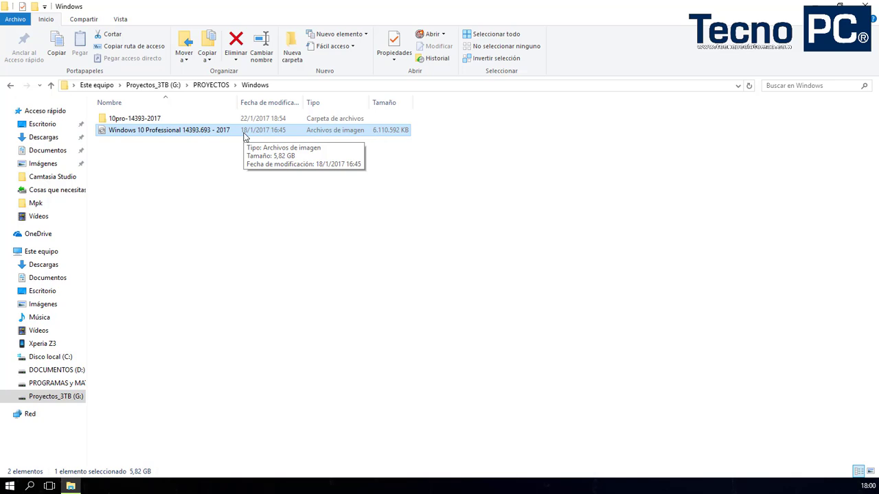
pyautogui.click(187, 198)
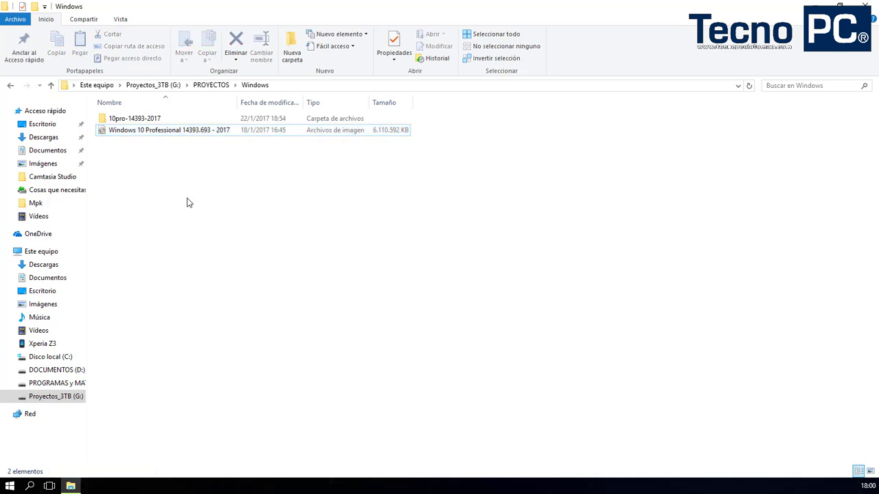
pyautogui.click(104, 131)
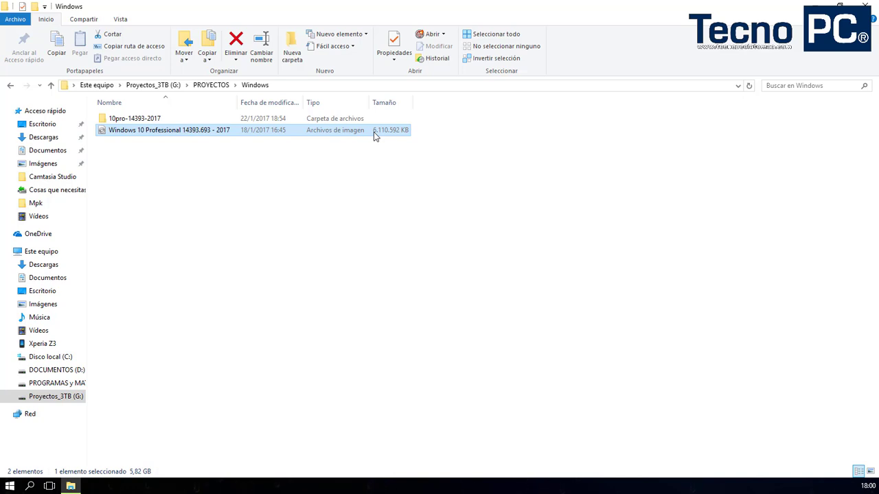
pyautogui.click(310, 257)
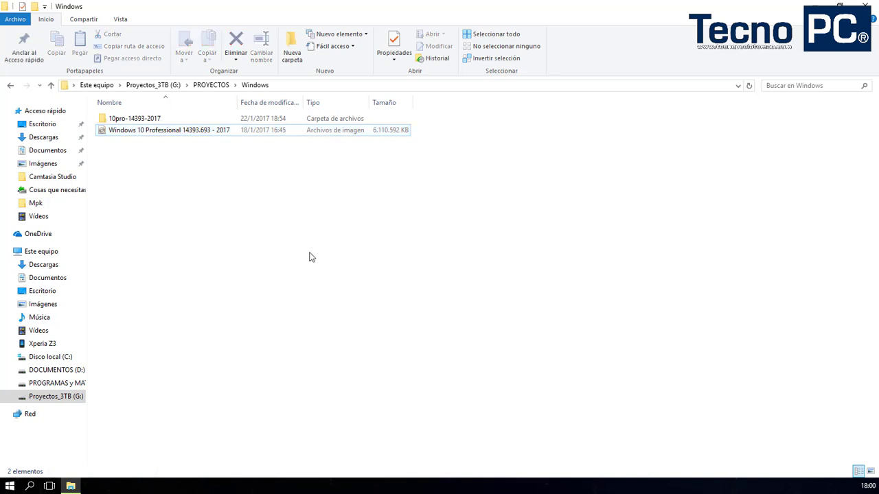
pyautogui.click(145, 130)
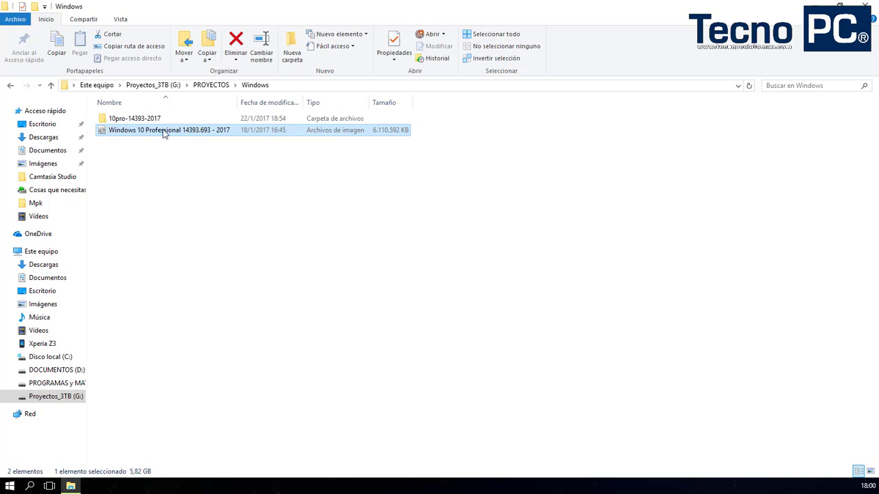
pyautogui.click(106, 121)
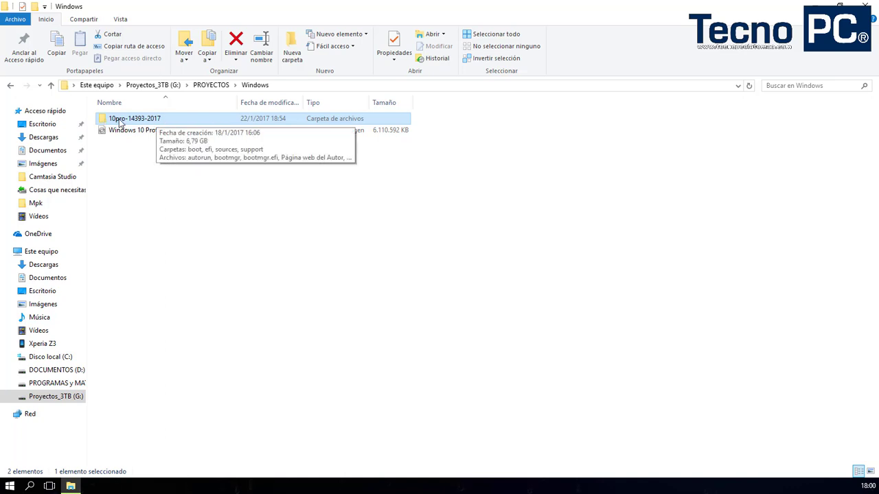
# - Check the size of the Windows 10 Professional 14393.693 - 2017 image file in its properties
pyautogui.click(136, 138)
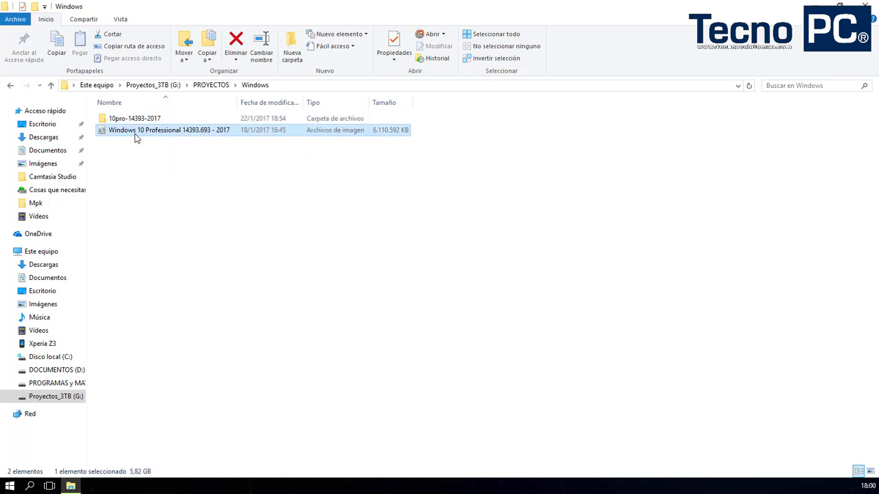
pyautogui.rightClick(135, 138)
pyautogui.click(180, 469)
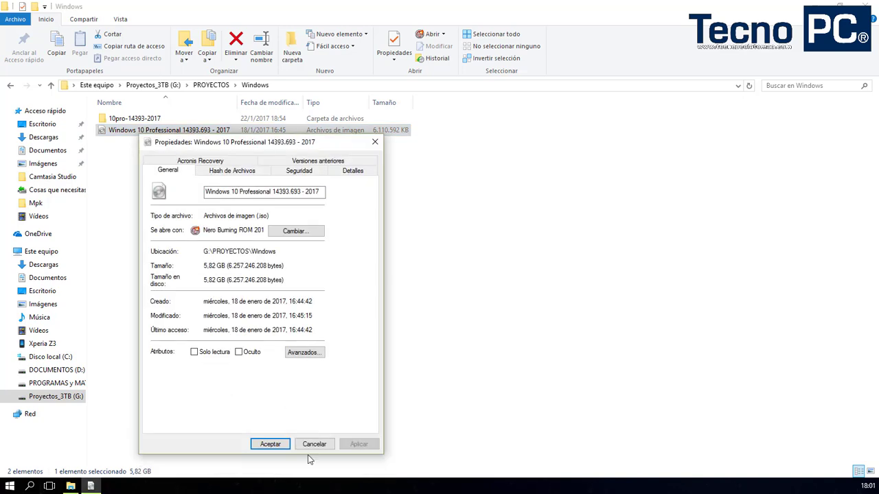
pyautogui.click(270, 444)
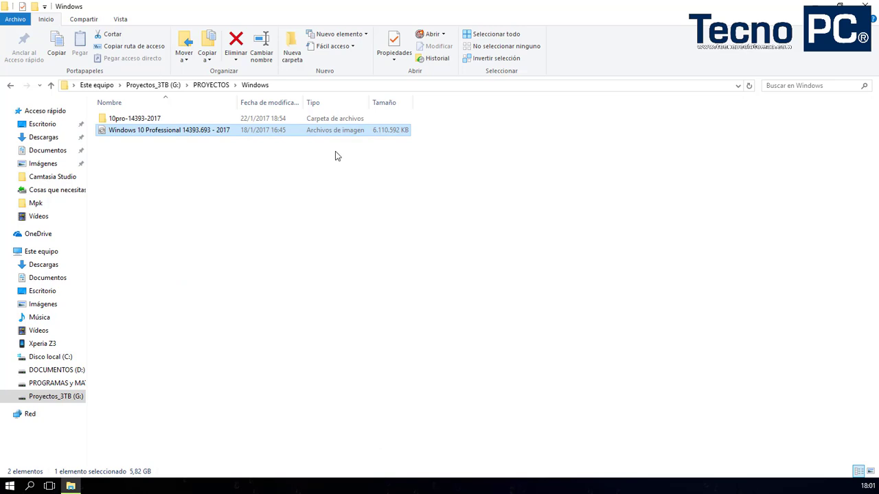
# - Check the total size of the 10pro-14393-2017 folder in its properties
pyautogui.click(165, 185)
pyautogui.click(135, 135)
pyautogui.moveTo(118, 132); pyautogui.dragTo(314, 165)
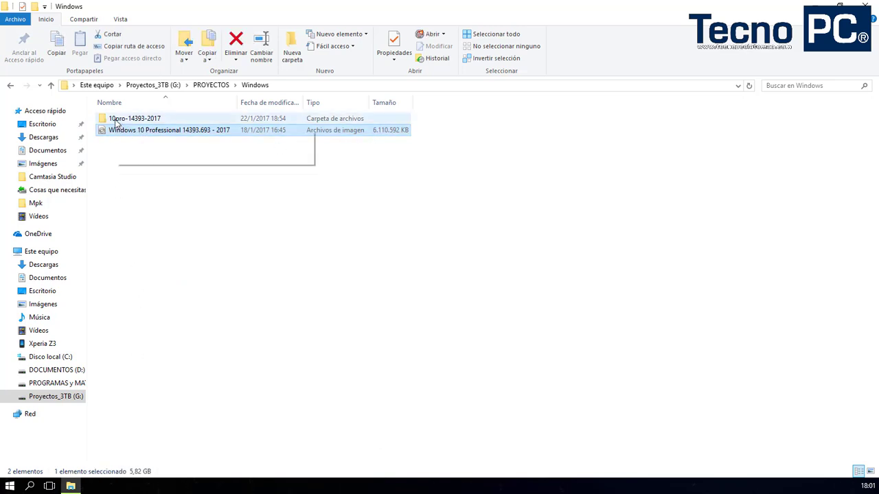
pyautogui.click(114, 120)
pyautogui.rightClick(114, 119)
pyautogui.click(186, 469)
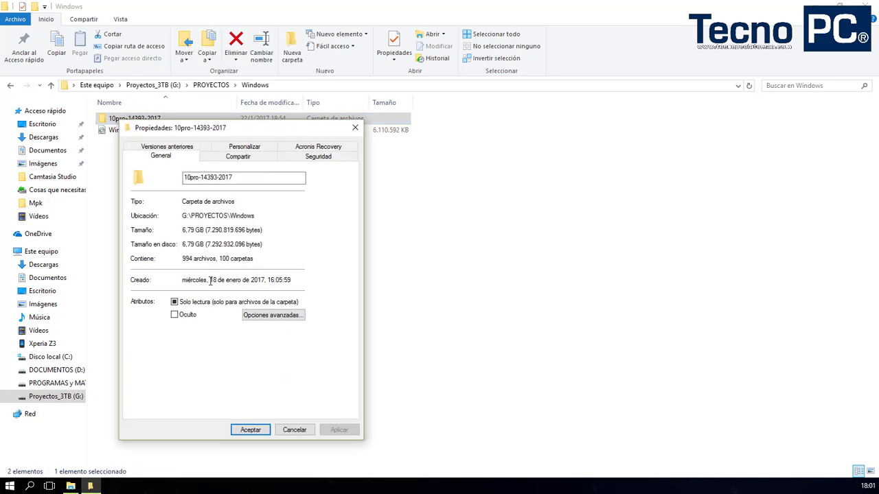
pyautogui.click(296, 430)
pyautogui.click(110, 129)
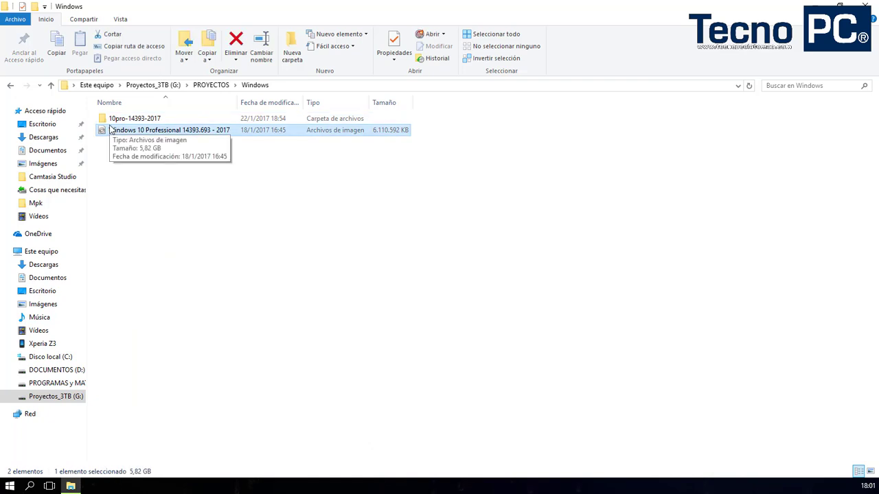
pyautogui.click(102, 121)
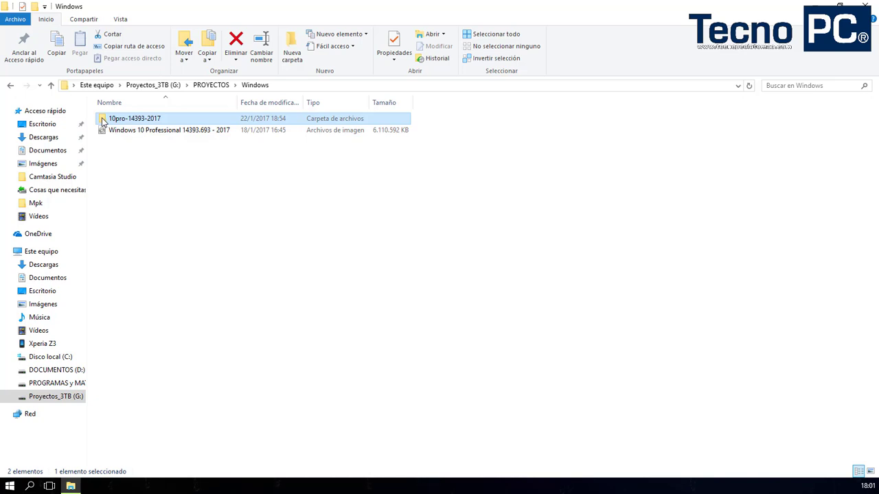
pyautogui.click(114, 135)
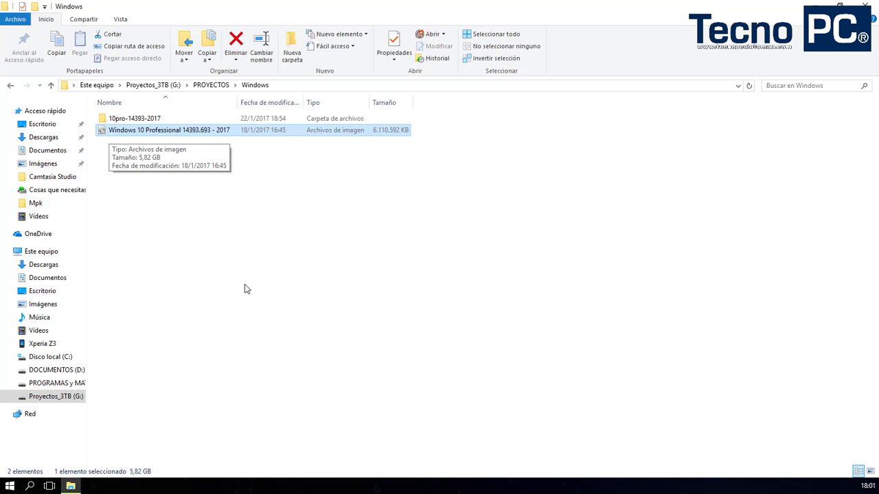
pyautogui.click(118, 119)
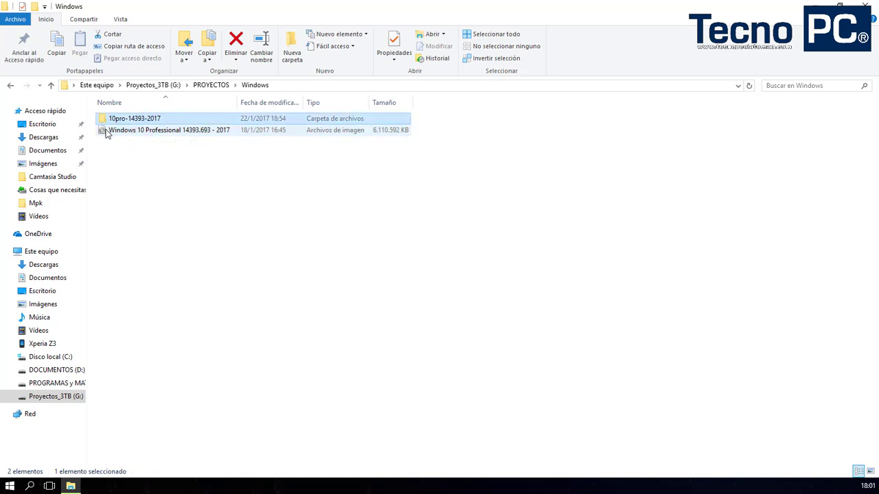
pyautogui.click(110, 132)
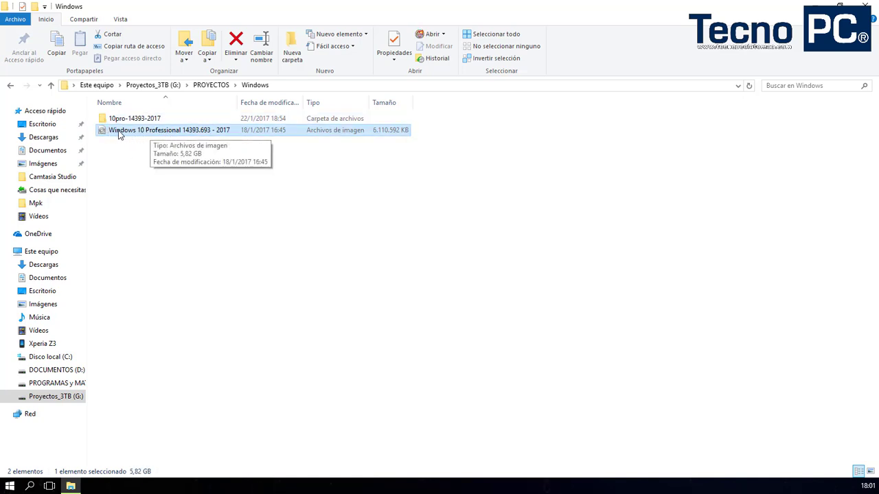
# - Open the sources folder inside 10pro-14393-2017 and jump to the files starting with "install"
pyautogui.doubleClick(123, 119)
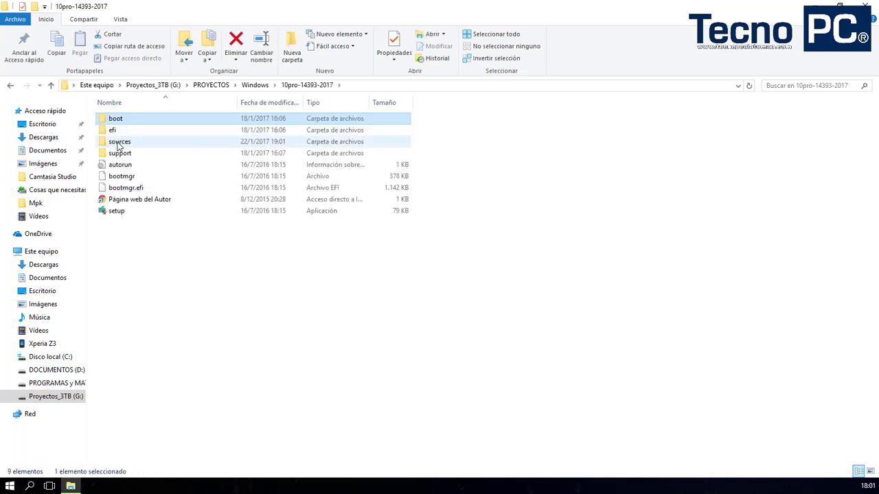
pyautogui.doubleClick(119, 144)
pyautogui.click(115, 235)
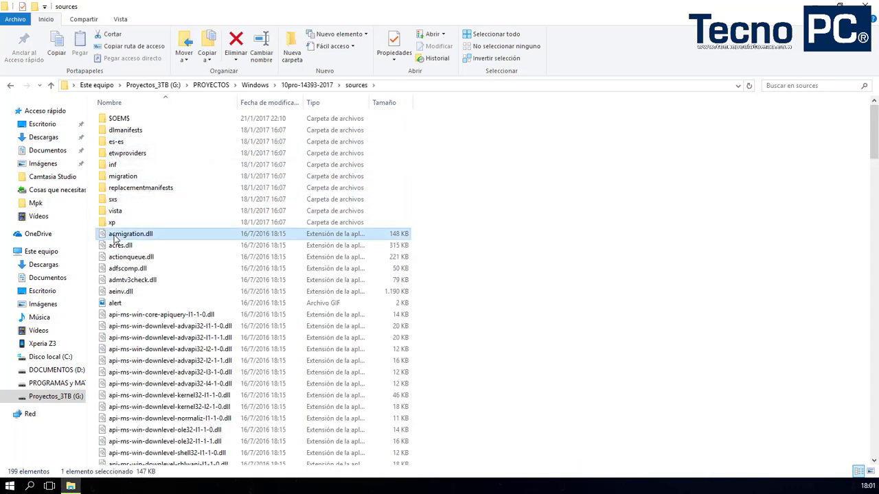
pyautogui.write('install')
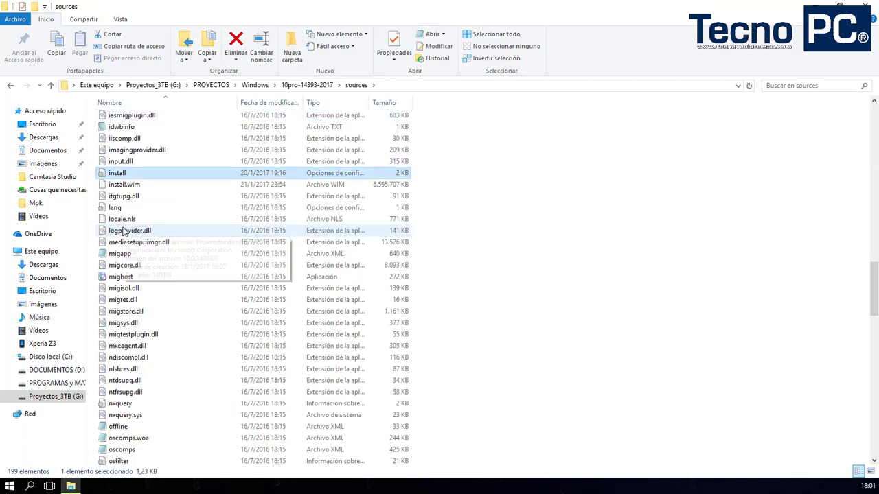
# - Check the size of install.wim in its properties
pyautogui.click(106, 185)
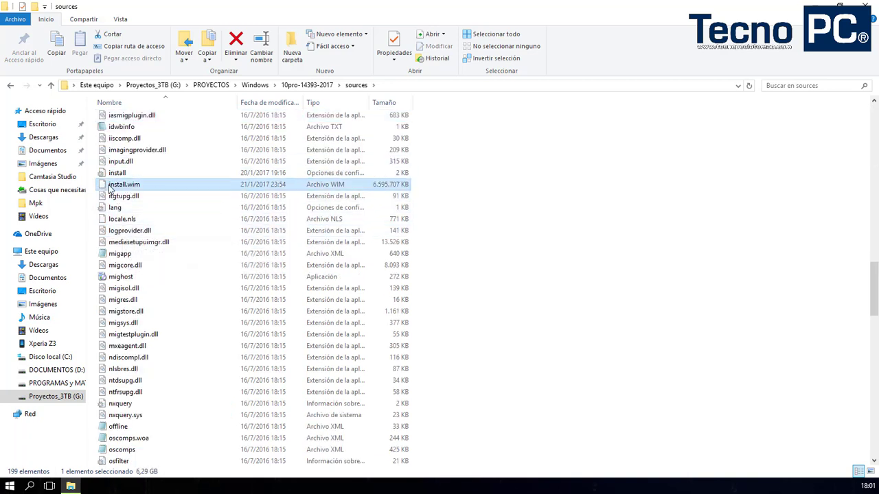
pyautogui.rightClick(103, 186)
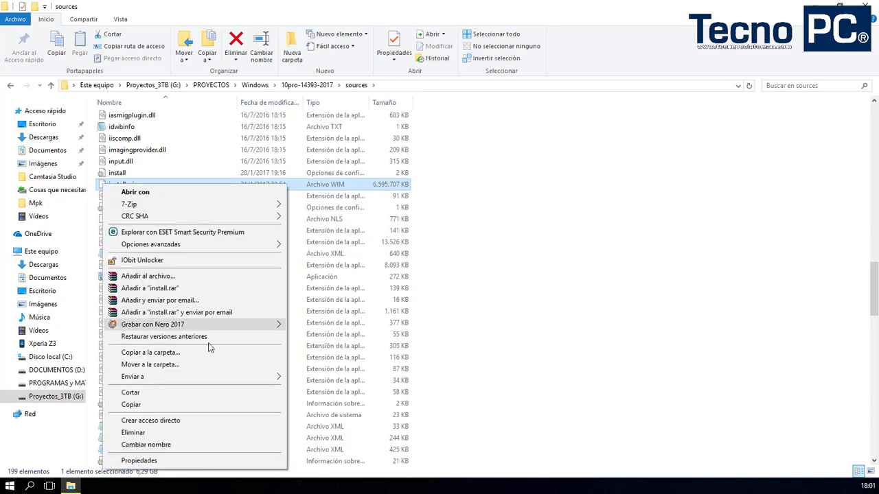
pyautogui.click(172, 461)
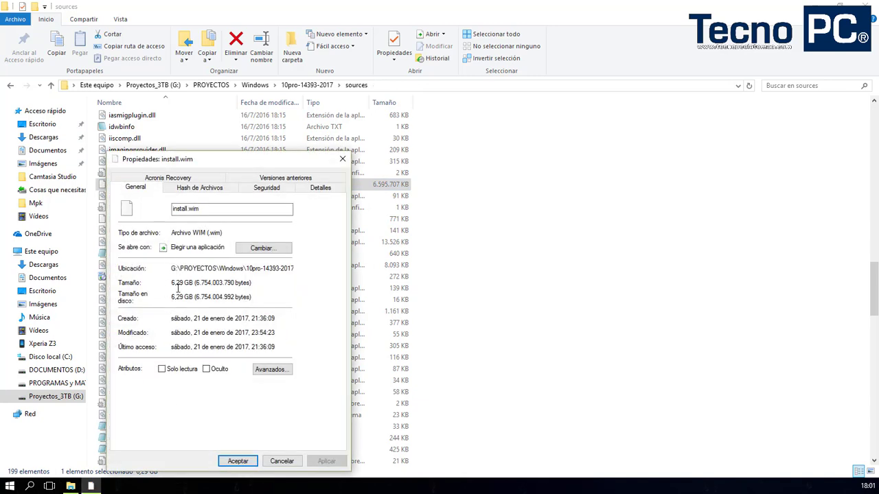
pyautogui.moveTo(172, 283); pyautogui.dragTo(193, 282)
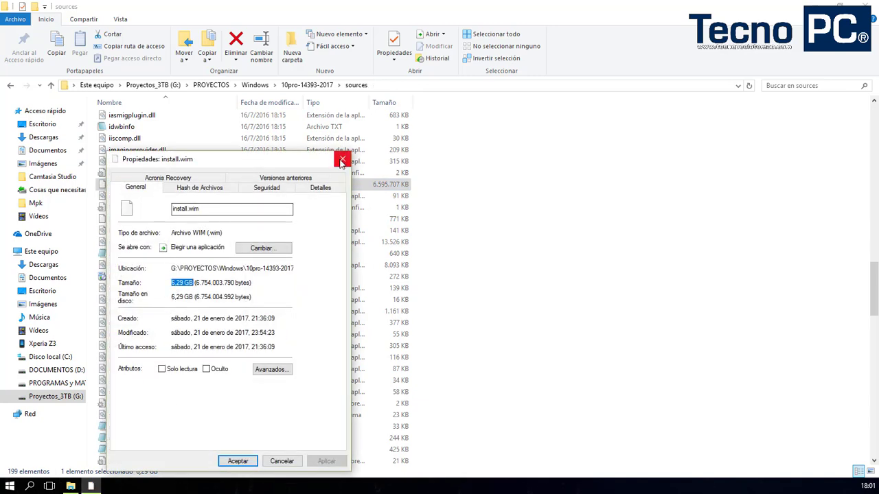
pyautogui.click(342, 158)
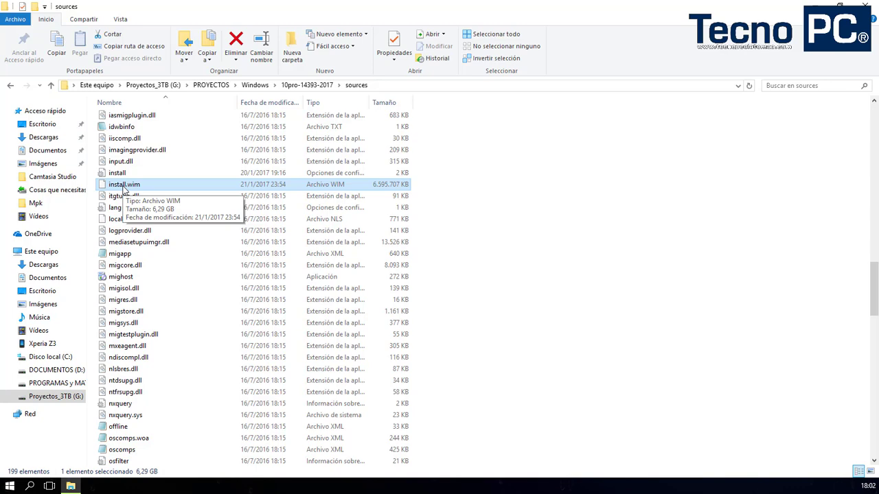
pyautogui.click(485, 297)
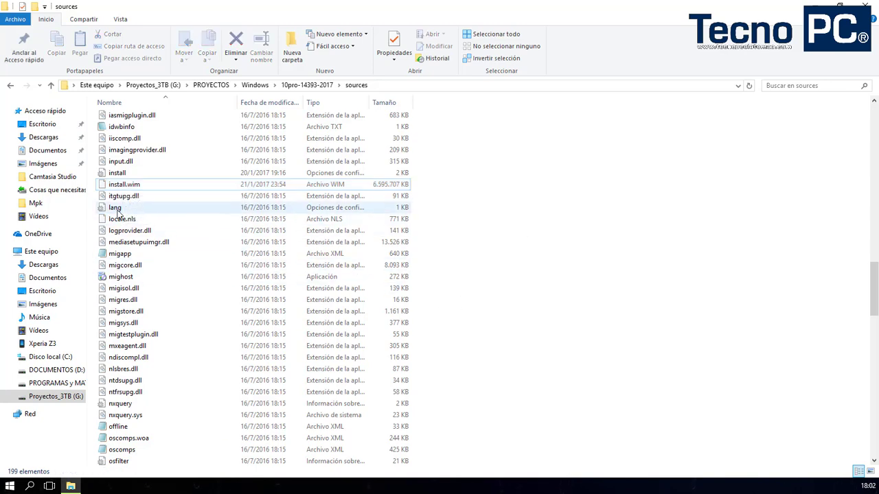
pyautogui.scroll(-15, 116, 214)
pyautogui.scroll(16, 150, 301)
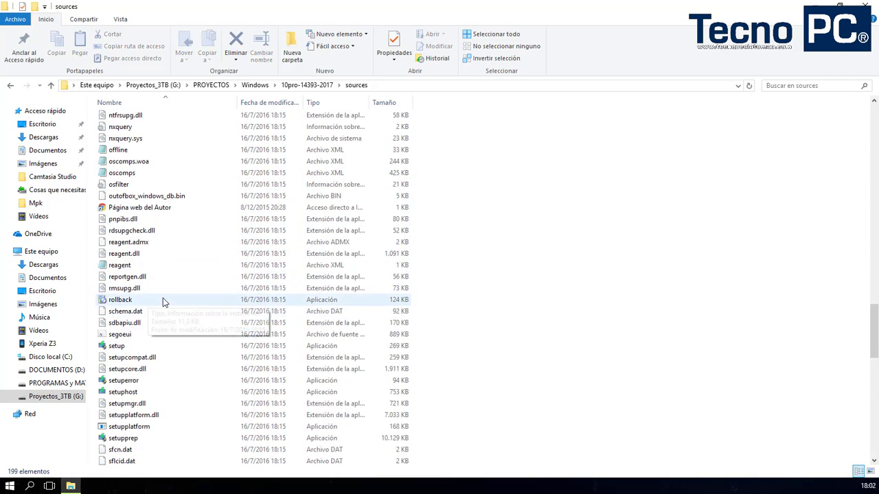
pyautogui.click(114, 221)
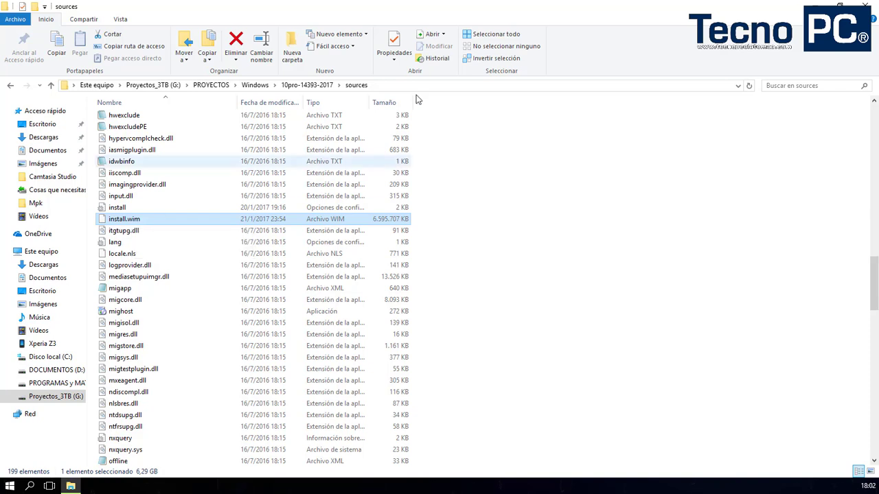
# - Return to the 10pro-14393-2017 folder, copy its path, and switch to NTLite
pyautogui.click(10, 85)
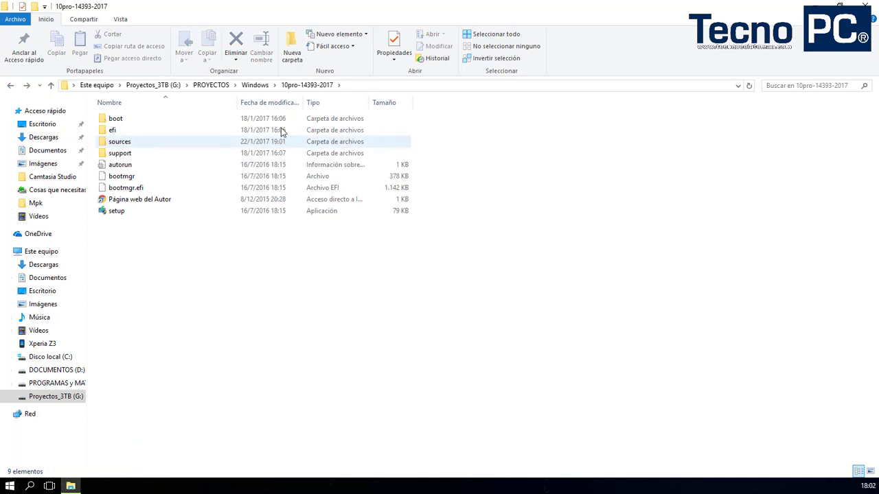
pyautogui.click(360, 87)
pyautogui.hotkey('ctrl', 'c')
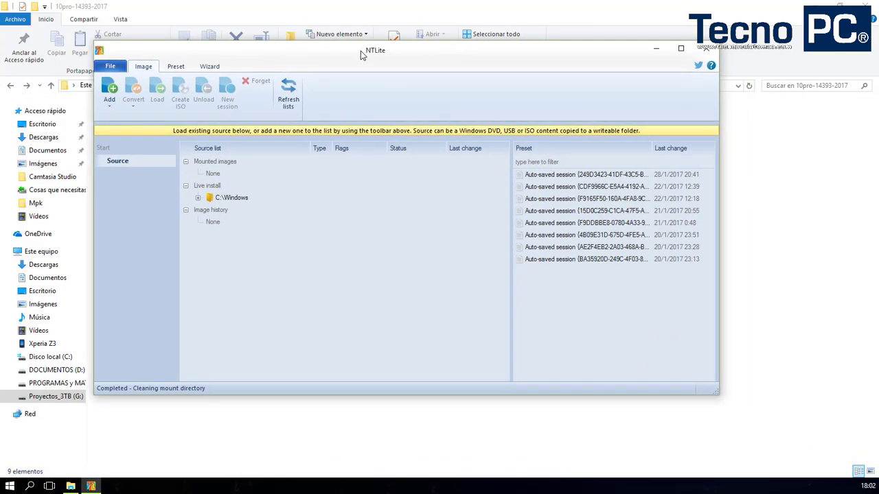
pyautogui.moveTo(374, 57)
pyautogui.mouseDown()
pyautogui.moveTo(399, 58)
pyautogui.moveTo(373, 54)
pyautogui.mouseUp()
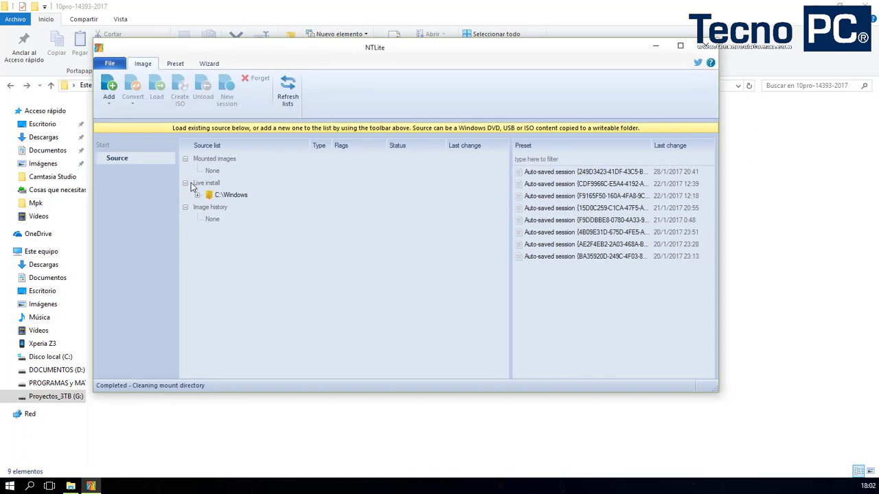
# - Add the folder G:\PROYECTOS\Windows\10pro-14393-2017 to the source list as a Windows image
pyautogui.click(108, 94)
pyautogui.hotkey('ctrl', 'v')
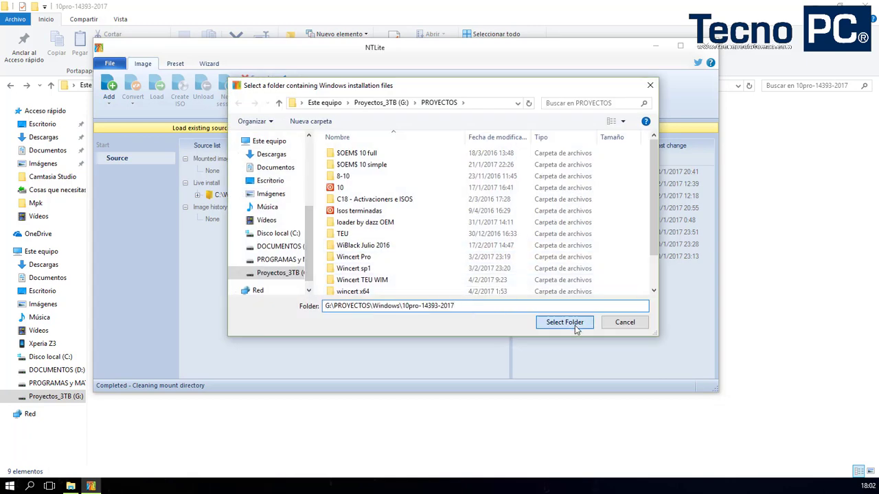
pyautogui.click(565, 322)
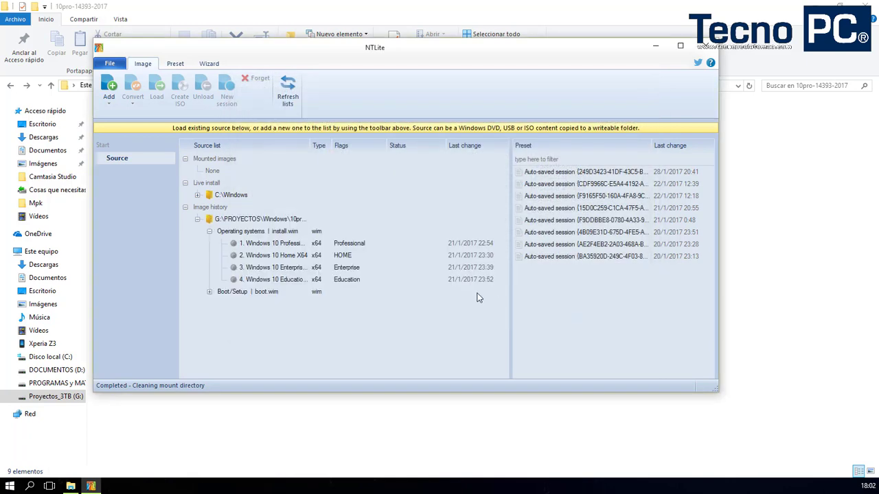
# - Examine the conversion formats offered for the install.wim operating systems in the added image
pyautogui.rightClick(276, 236)
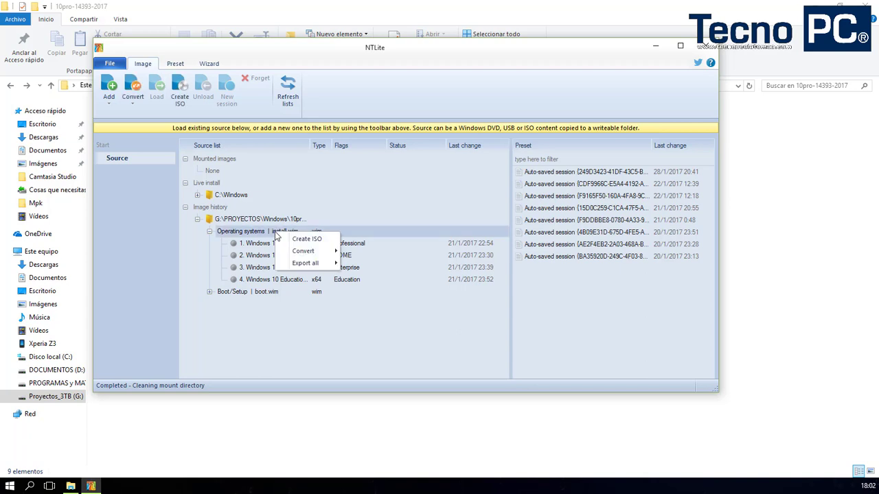
pyautogui.click(259, 220)
pyautogui.click(264, 223)
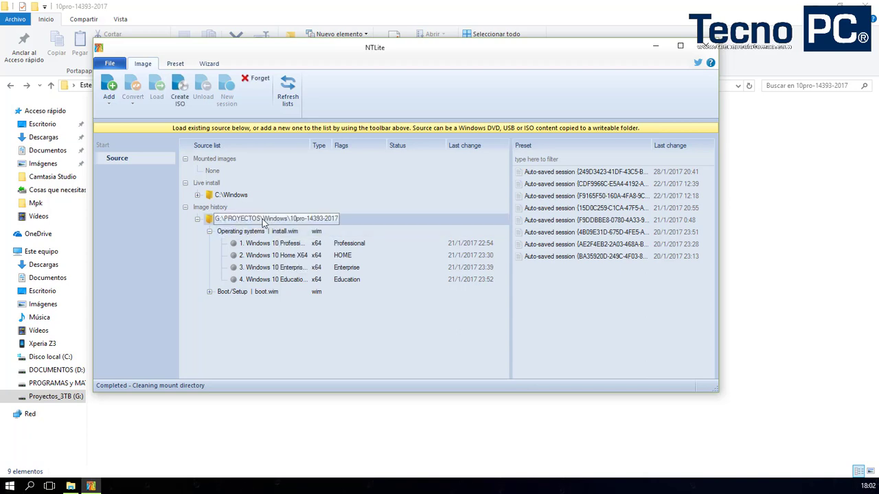
pyautogui.click(235, 231)
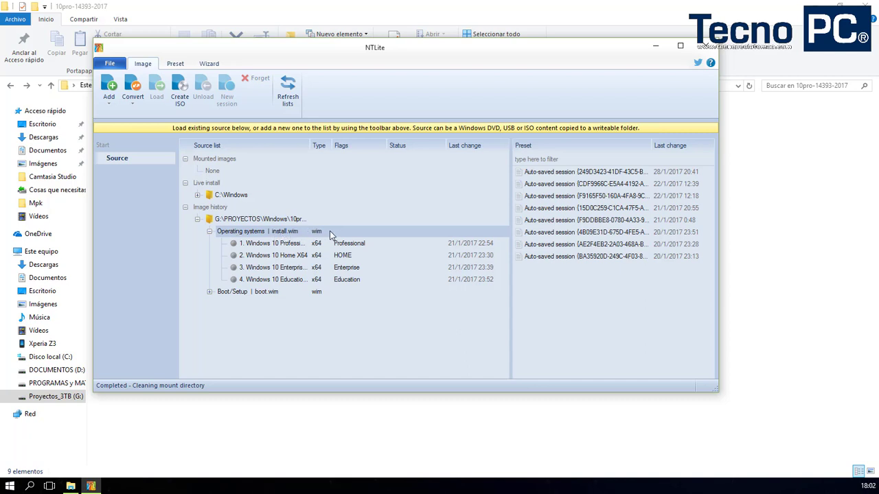
pyautogui.rightClick(275, 235)
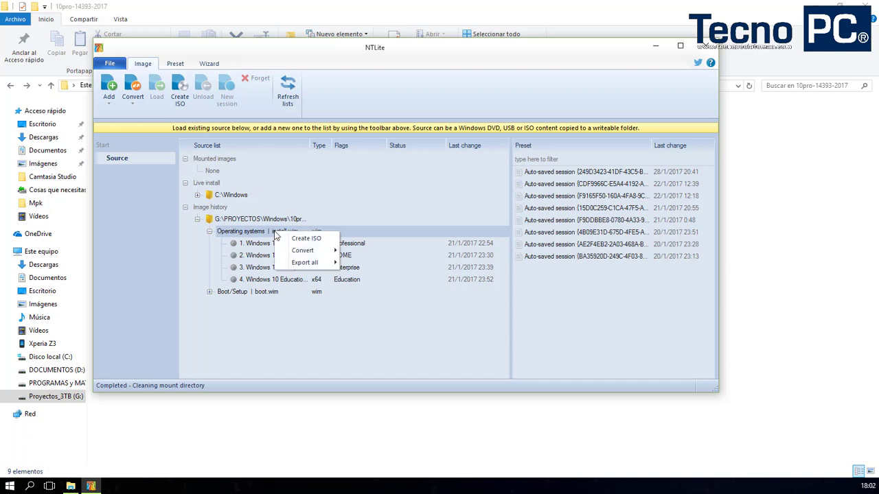
pyautogui.moveTo(299, 254)
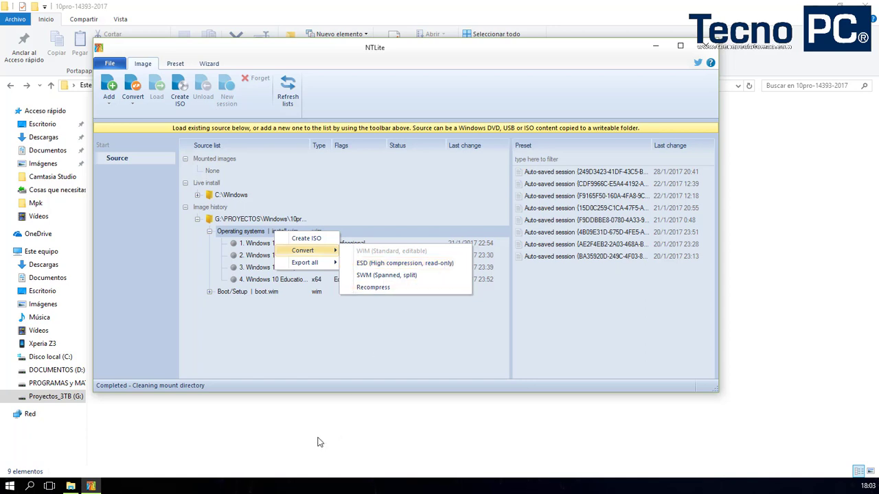
# - Switch to File Explorer, open the sources folder of 10pro-14393-2017 and select install.wim to check its size
pyautogui.hotkey('alt', 'Tab')
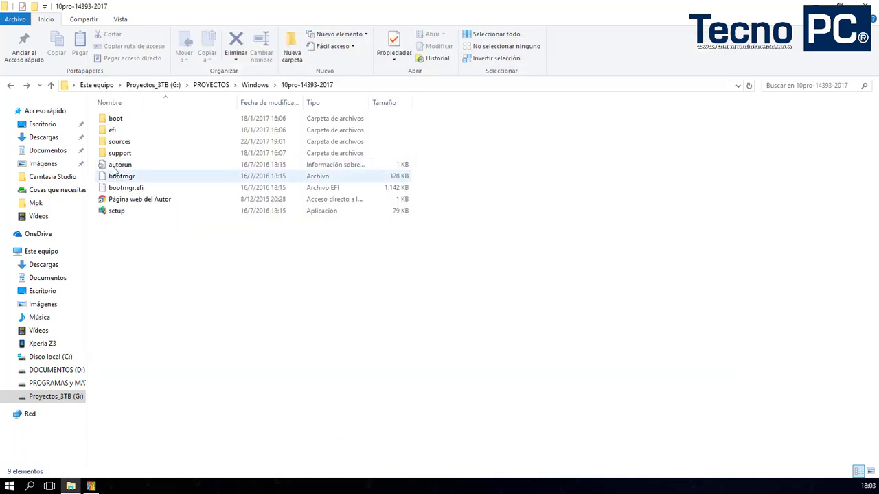
pyautogui.click(120, 143)
pyautogui.doubleClick(120, 142)
pyautogui.click(131, 276)
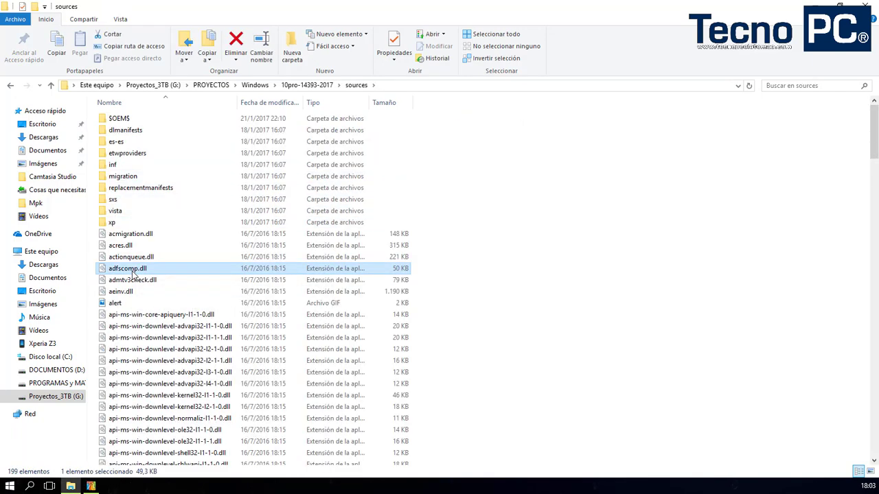
pyautogui.scroll(-3, 134, 276)
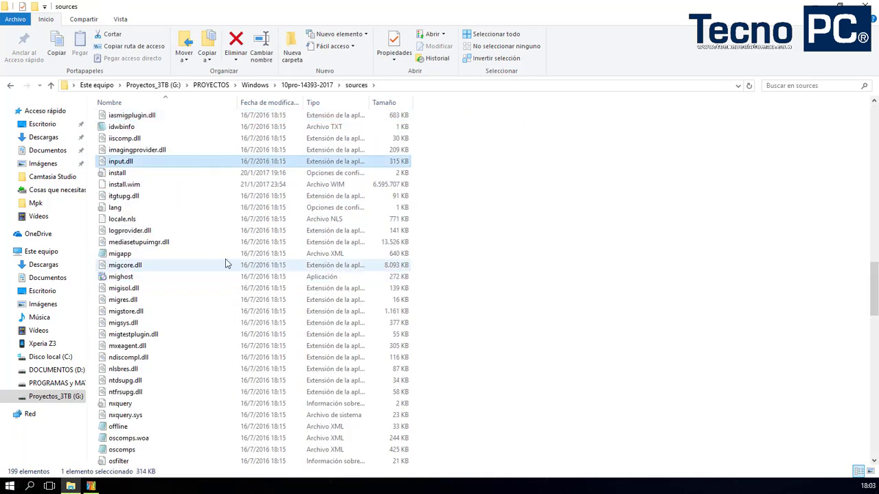
pyautogui.click(109, 184)
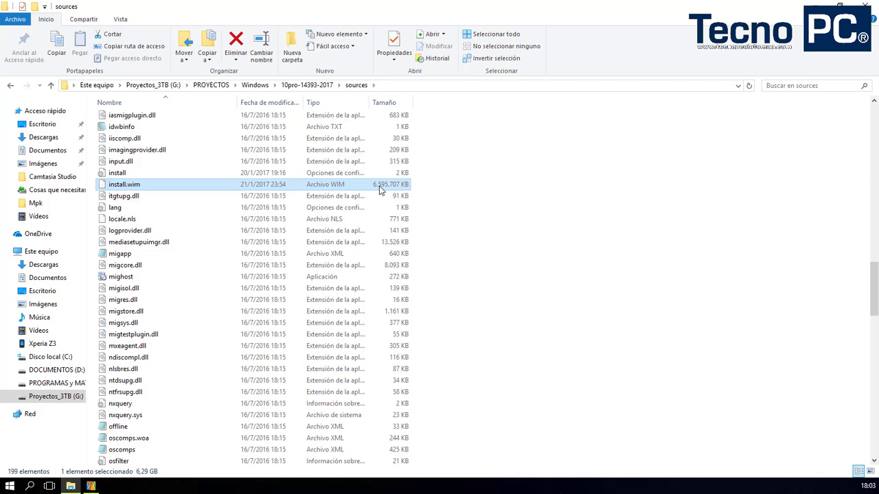
# - Return to the 10pro-14393-2017 folder, select all its items, and go back up to the Windows folder
pyautogui.click(11, 85)
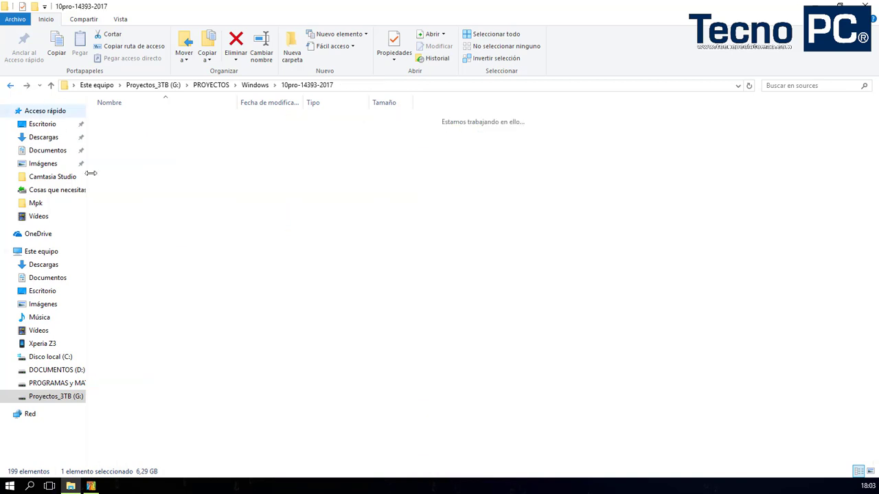
pyautogui.moveTo(136, 249); pyautogui.dragTo(114, 110)
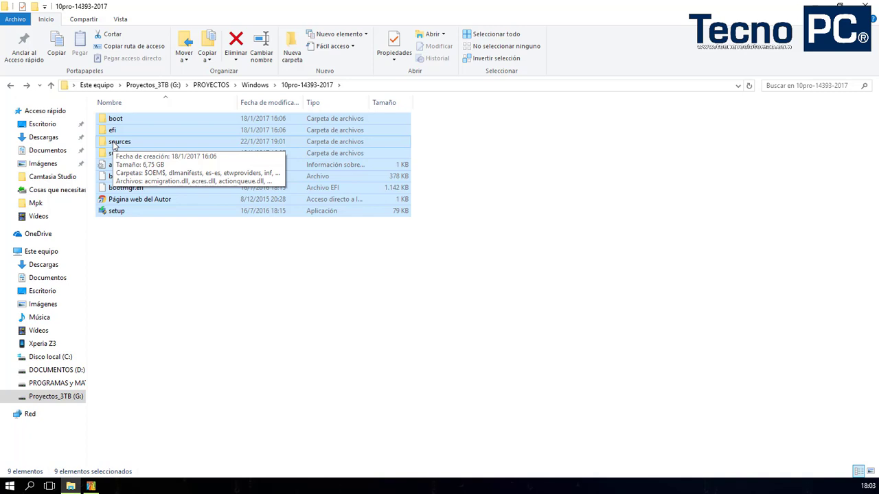
pyautogui.click(10, 86)
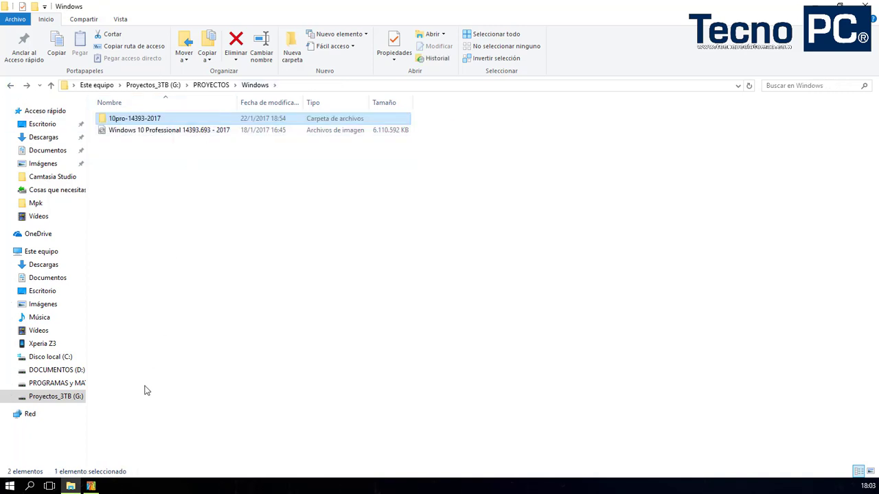
# - Switch to NTLite and compare the actions available for install.wim with those for its Windows 10 Professional edition
pyautogui.click(91, 486)
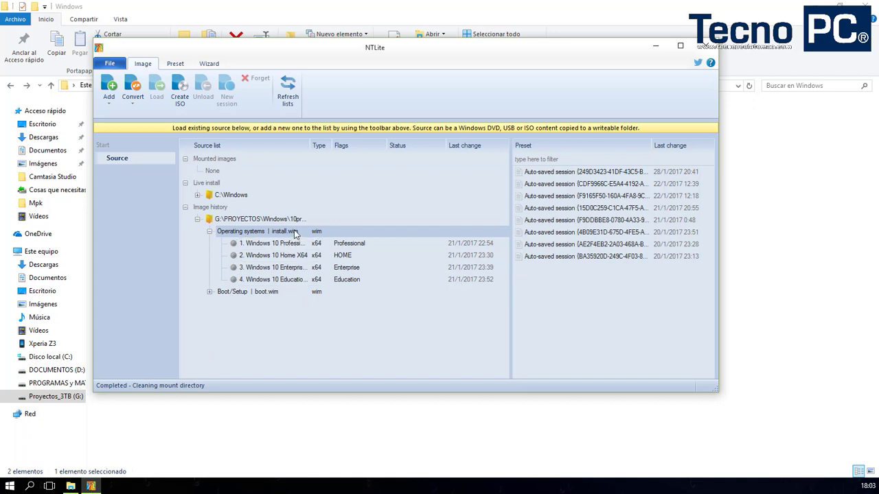
pyautogui.rightClick(295, 234)
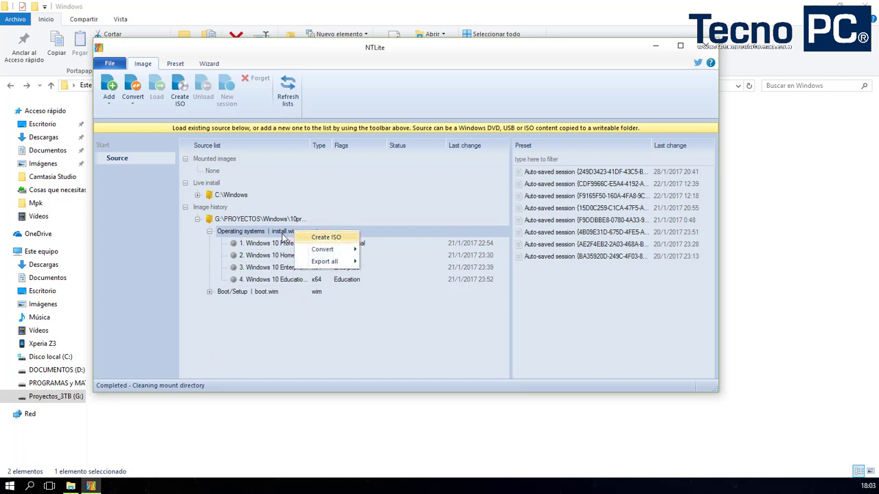
pyautogui.click(280, 237)
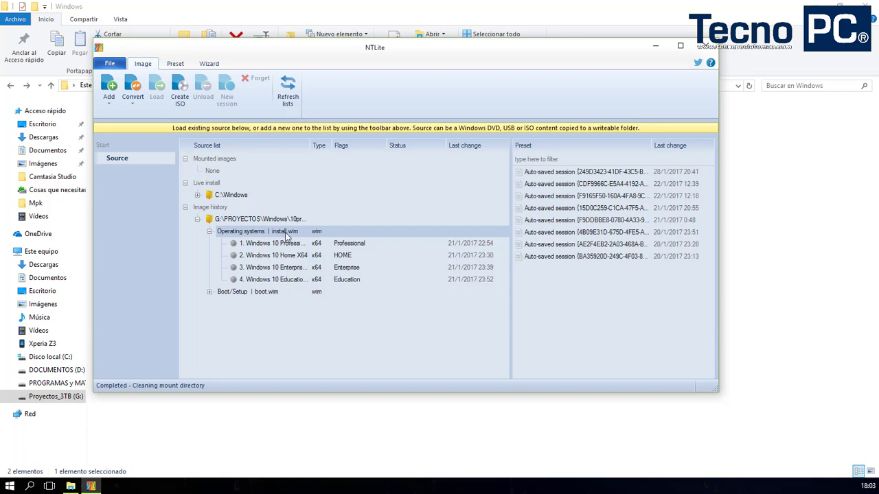
pyautogui.click(281, 245)
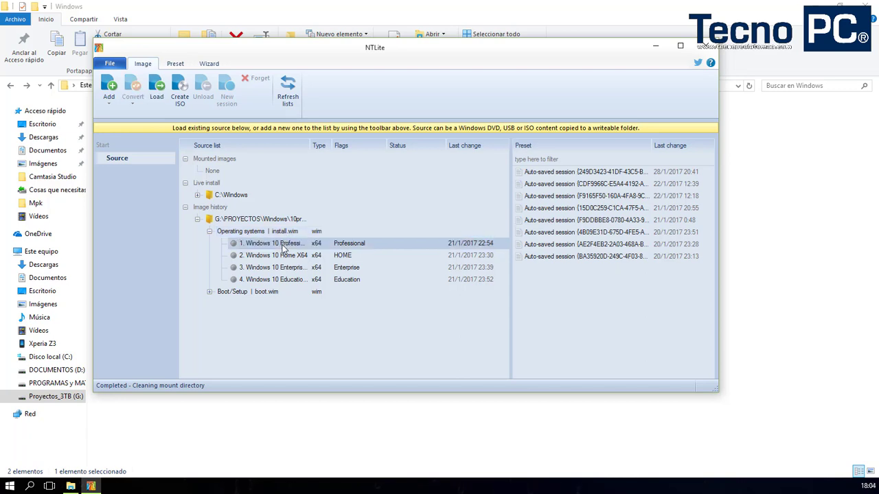
pyautogui.rightClick(282, 245)
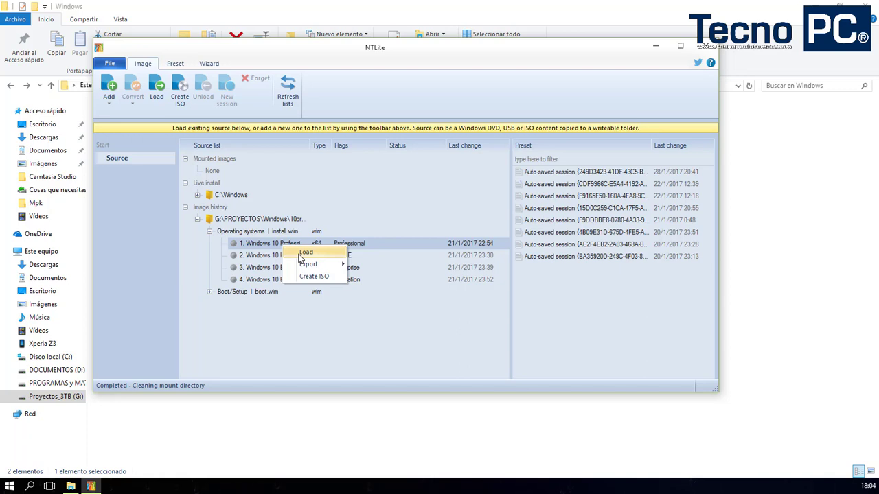
pyautogui.click(139, 221)
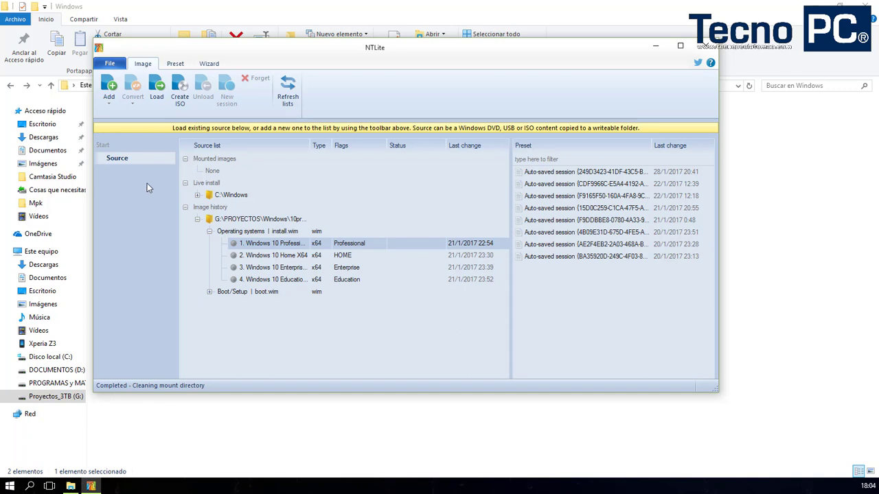
# - Review the Convert options of install.wim again, then dismiss them without choosing a format
pyautogui.click(290, 233)
pyautogui.rightClick(289, 234)
pyautogui.click(287, 236)
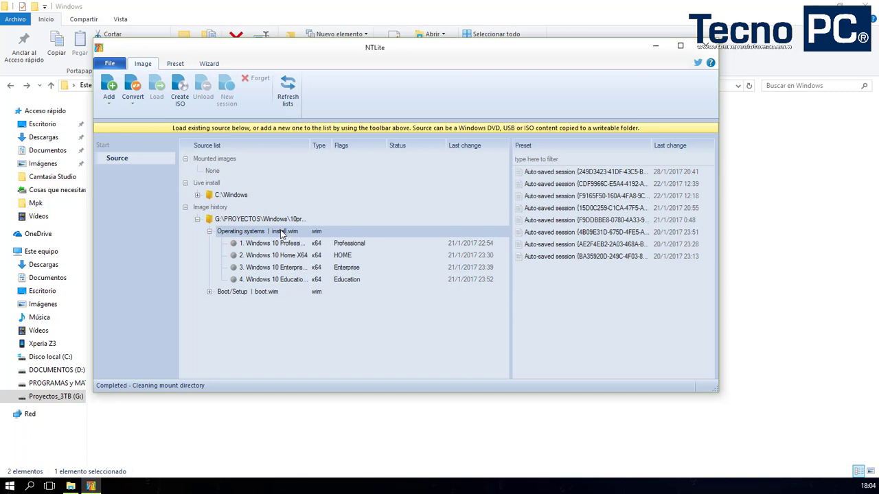
pyautogui.rightClick(319, 235)
pyautogui.moveTo(346, 251)
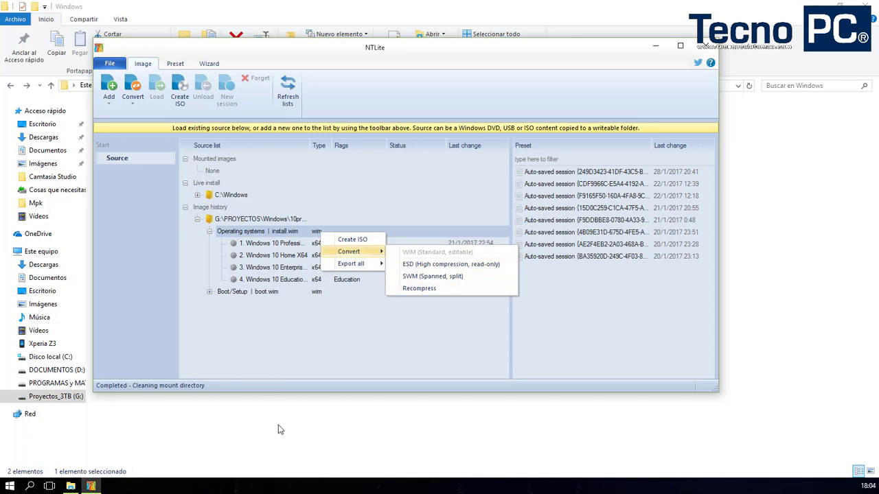
pyautogui.click(223, 347)
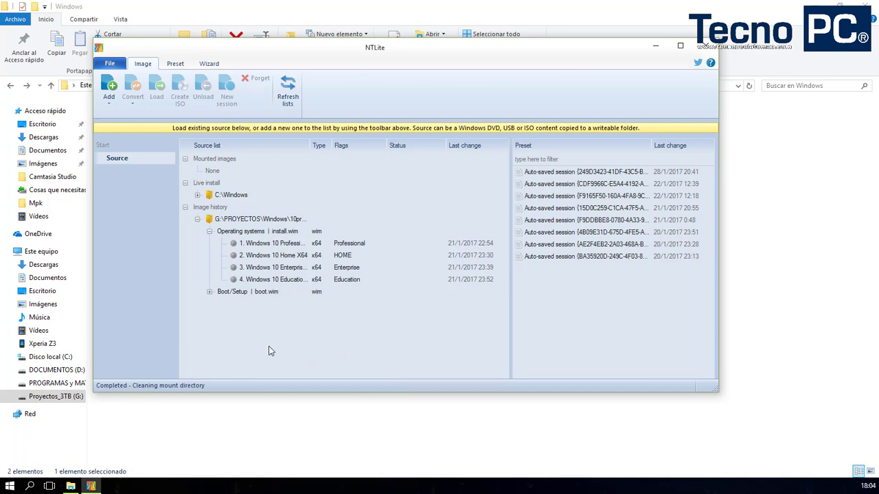
# - Compare install.wim's WIM (Standard, editable) and ESD (High compression, read-only) conversion options
pyautogui.rightClick(298, 235)
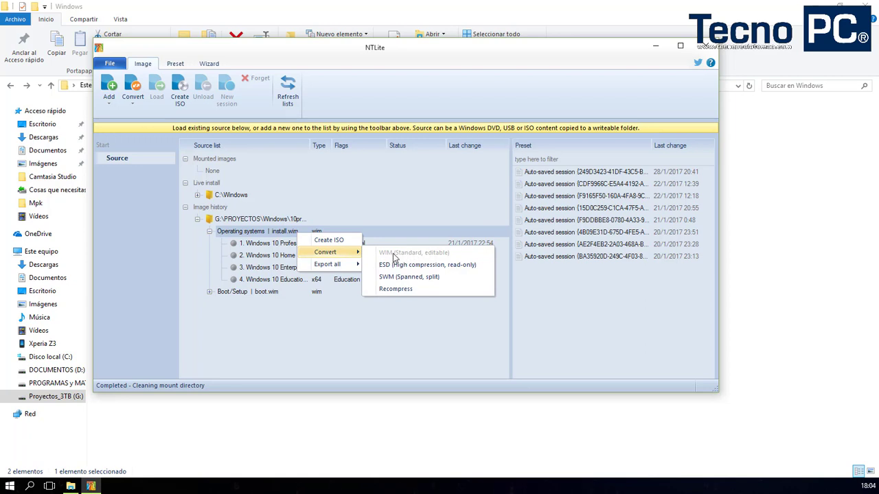
pyautogui.click(286, 234)
pyautogui.rightClick(290, 234)
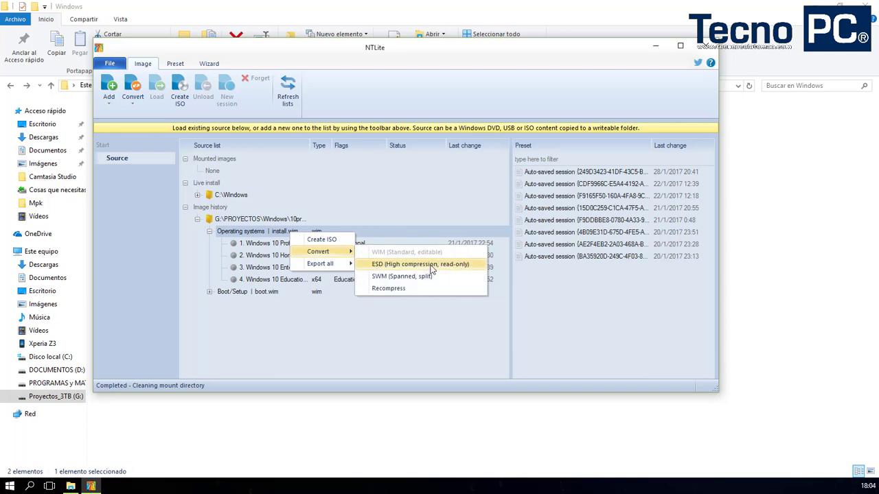
pyautogui.click(290, 234)
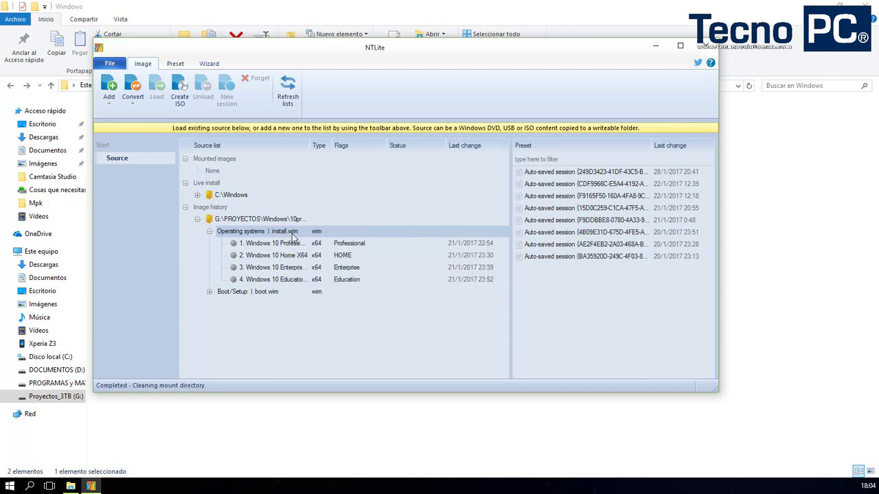
pyautogui.rightClick(293, 235)
pyautogui.moveTo(325, 259)
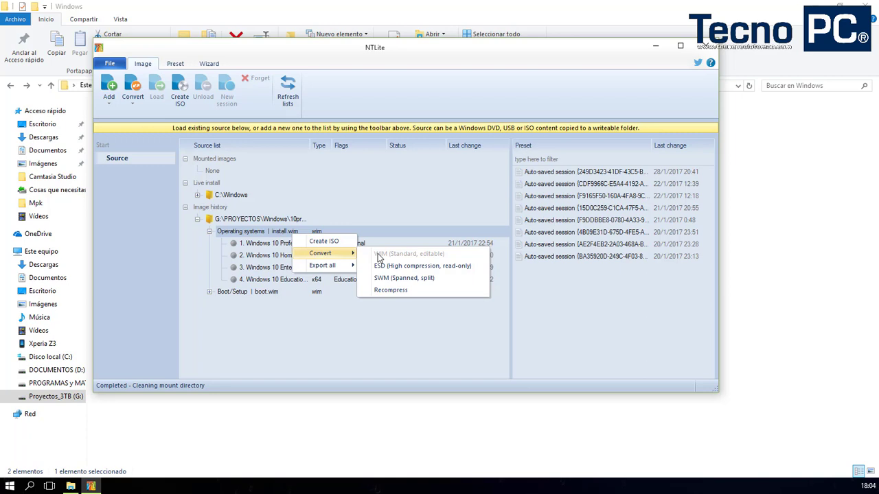
pyautogui.click(296, 325)
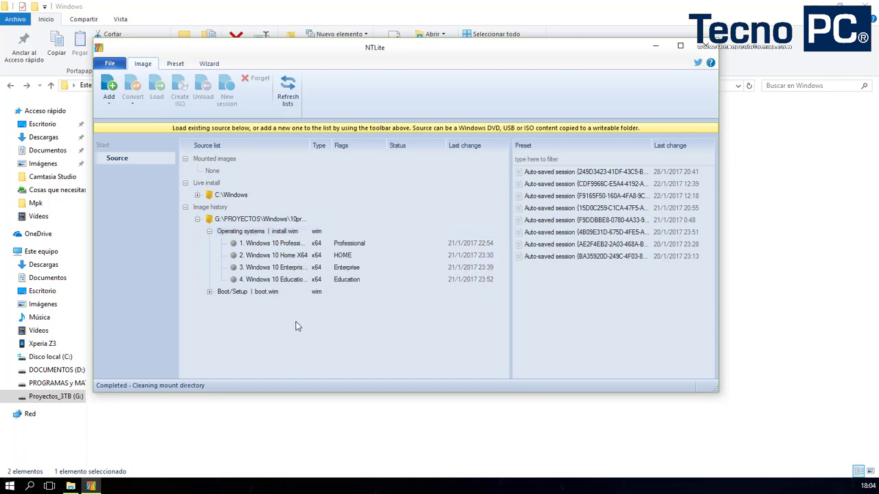
pyautogui.rightClick(275, 235)
pyautogui.moveTo(332, 253)
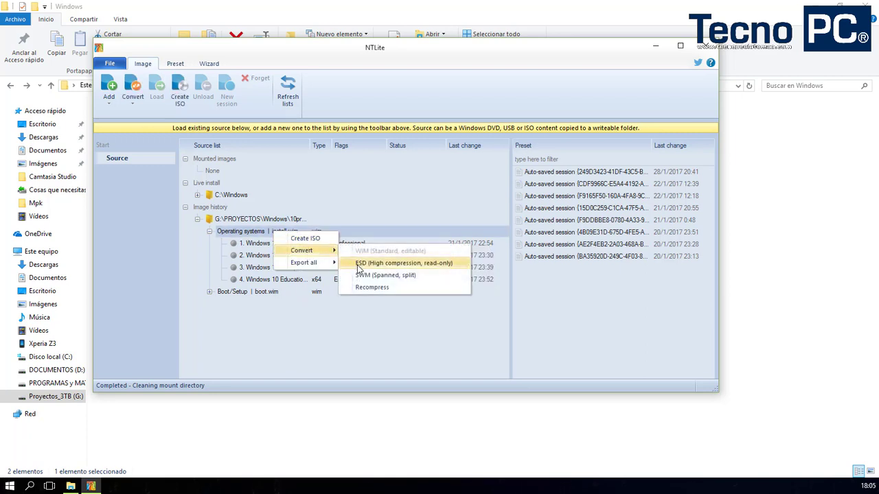
pyautogui.click(358, 264)
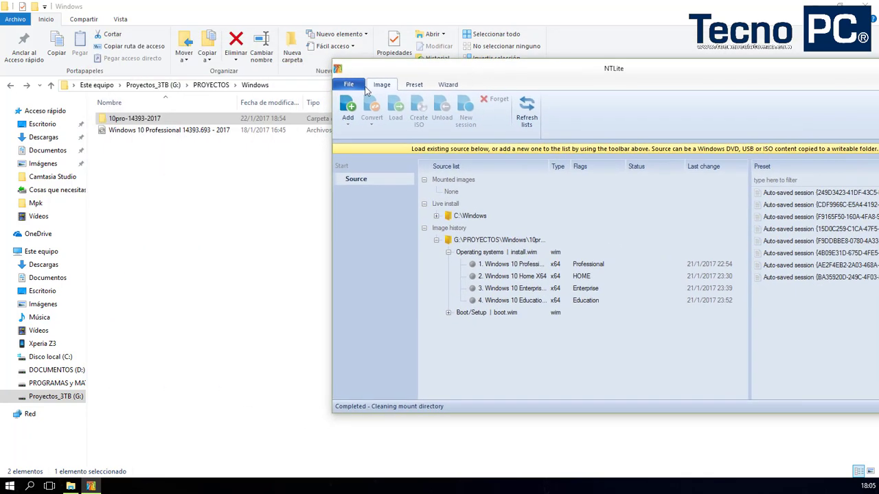
# - Switch to File Explorer, reopen the sources folder inside 10pro-14393-2017 and locate install.wim
pyautogui.click(147, 148)
pyautogui.doubleClick(113, 119)
pyautogui.click(120, 142)
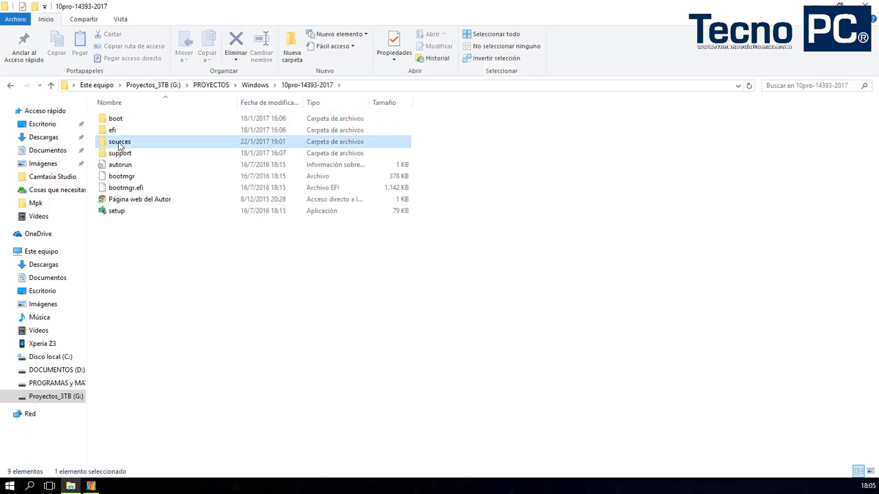
pyautogui.doubleClick(119, 143)
pyautogui.click(130, 256)
pyautogui.write('input')
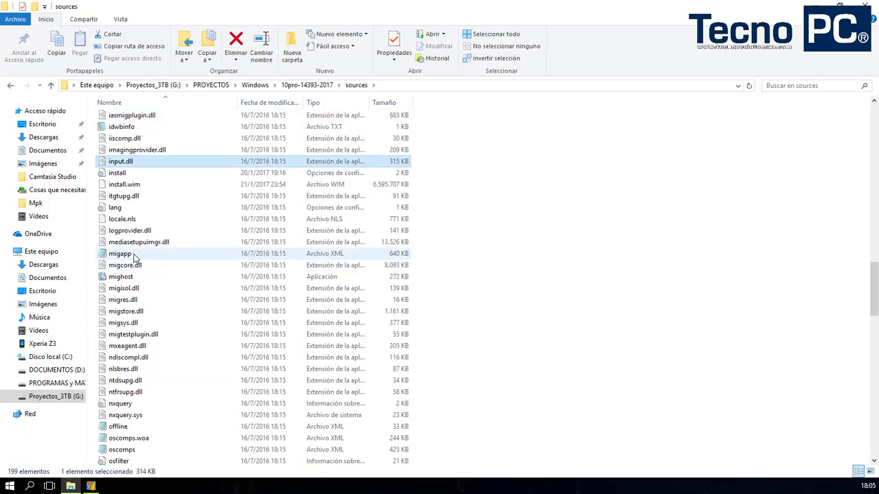
pyautogui.click(124, 185)
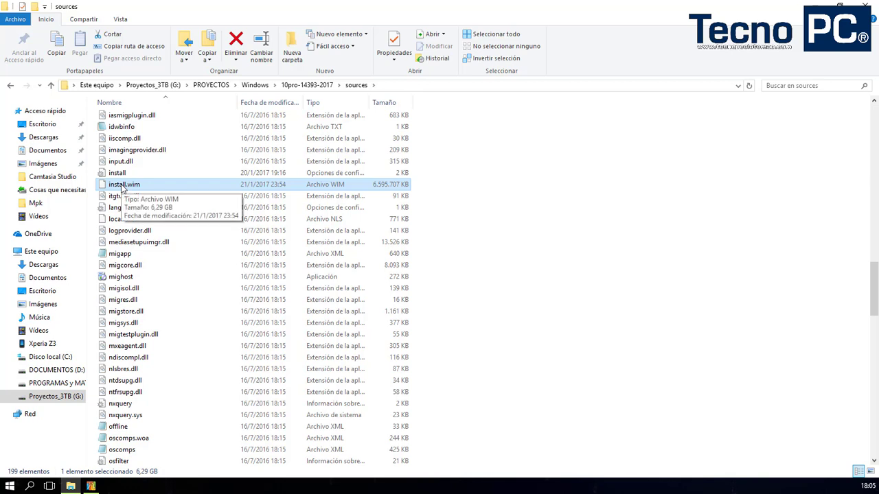
# - Go back to the 10pro-14393-2017 folder and select all of its files and folders
pyautogui.click(10, 85)
pyautogui.moveTo(162, 274); pyautogui.dragTo(137, 181)
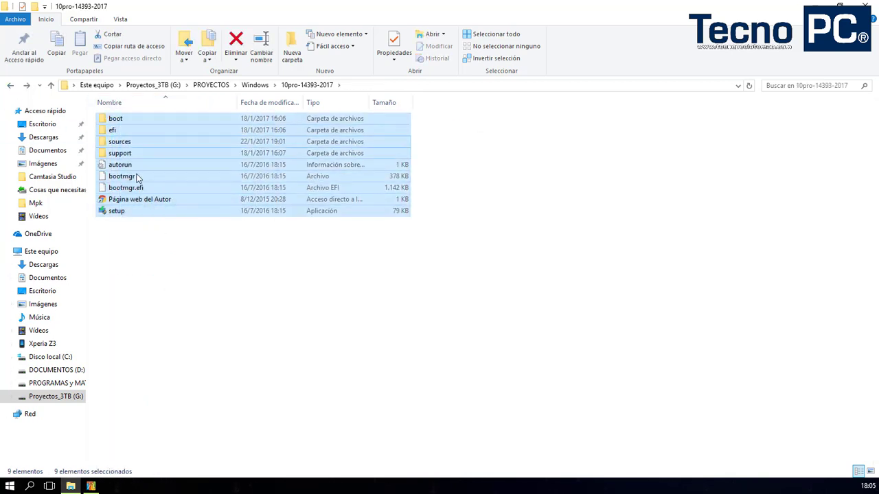
pyautogui.moveTo(174, 281); pyautogui.dragTo(116, 118)
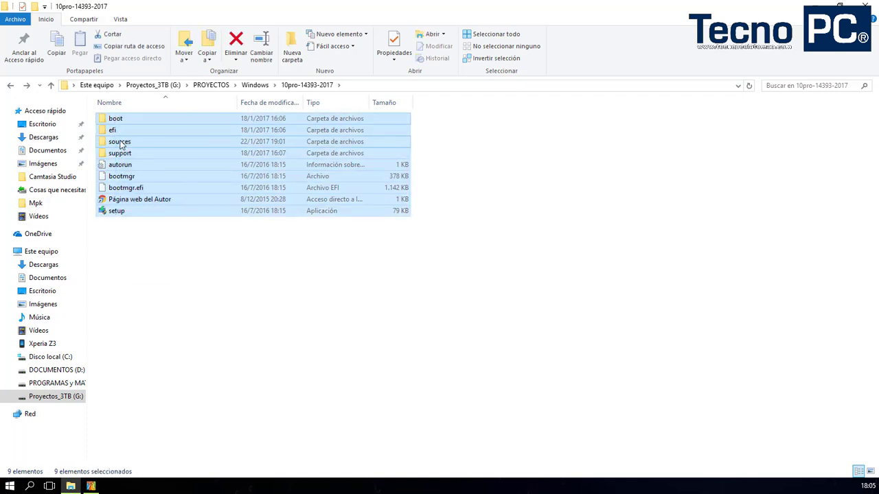
# - Switch to NTLite, reposition its window and review the actions available for install.wim without choosing one
pyautogui.click(90, 486)
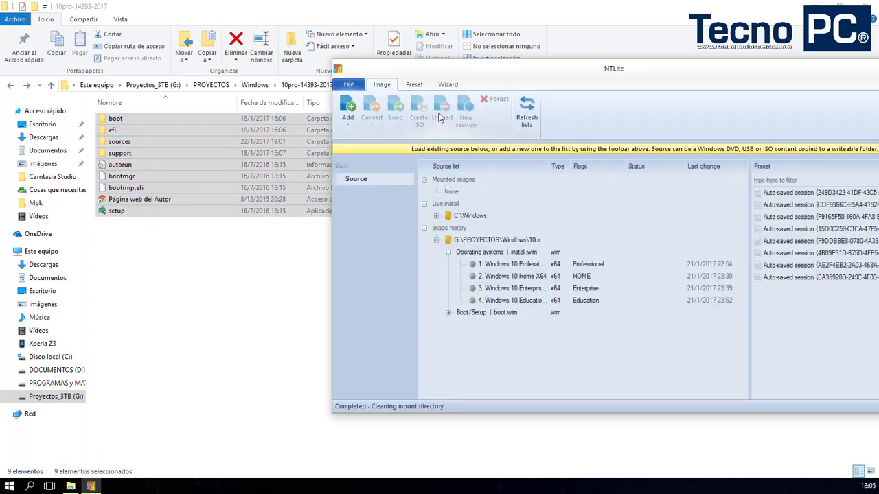
pyautogui.moveTo(480, 68); pyautogui.dragTo(360, 35)
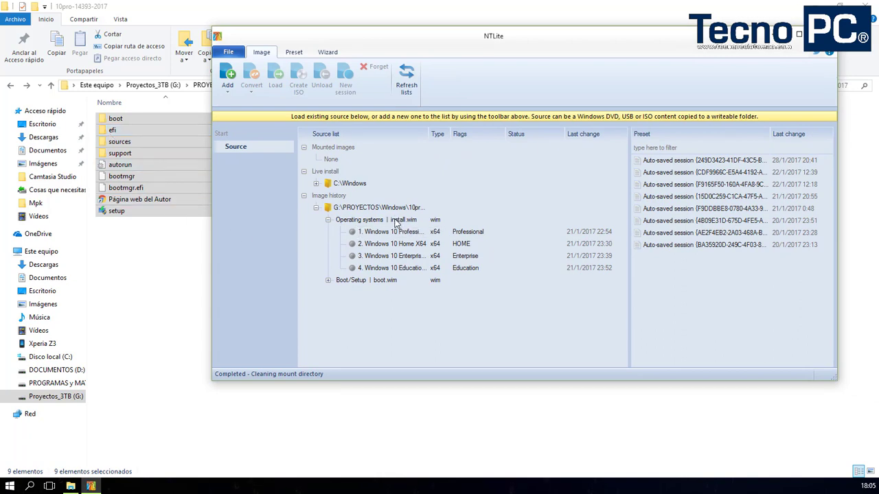
pyautogui.click(396, 222)
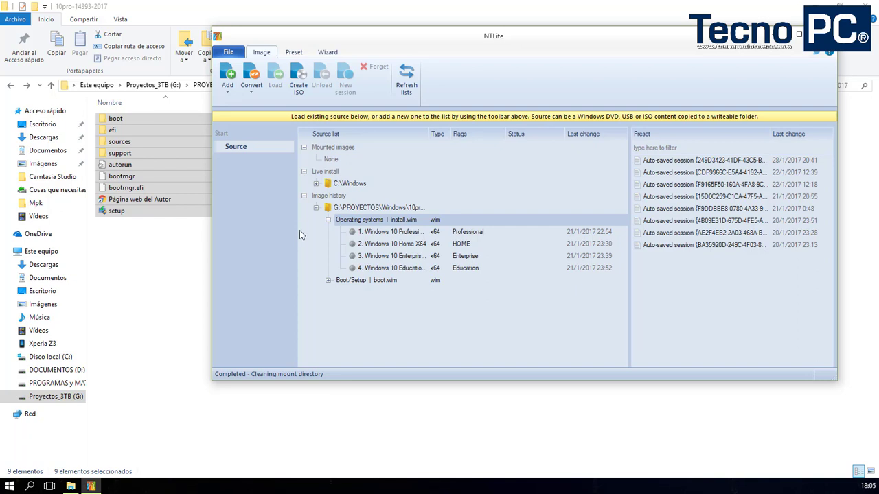
pyautogui.rightClick(408, 223)
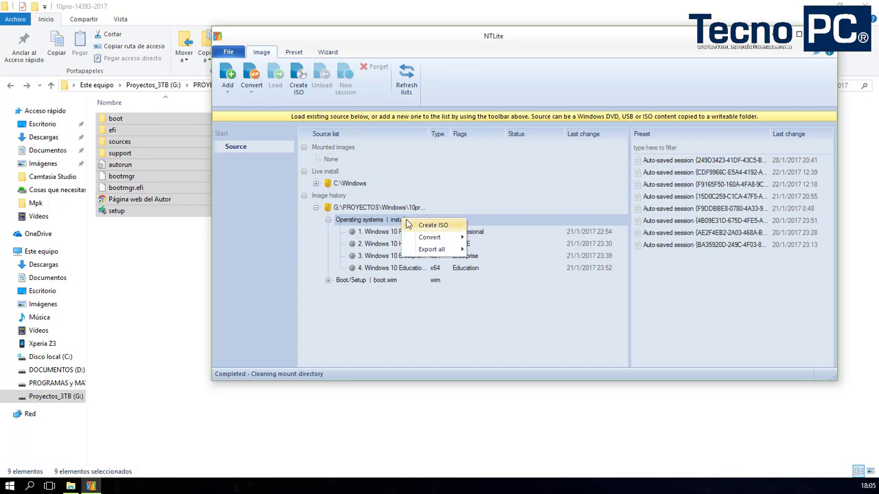
pyautogui.click(377, 333)
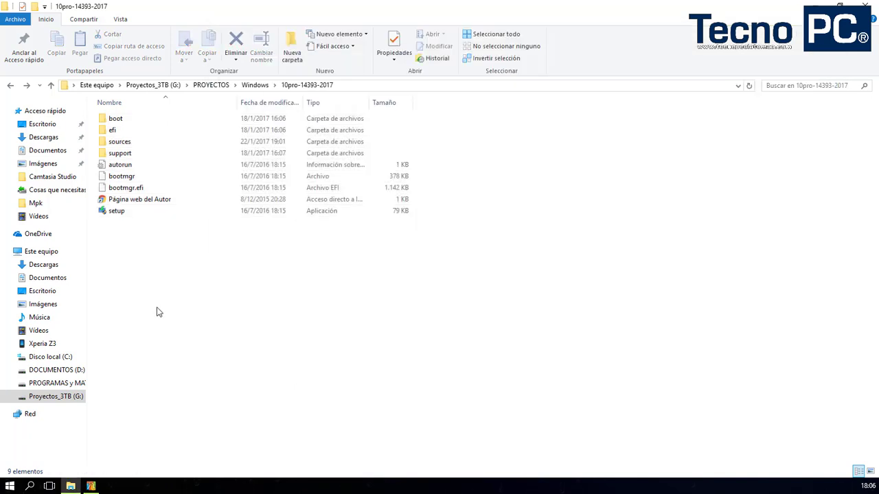
# - Switch to File Explorer and paste the copied install.esd into the sources folder of 10pro-14393-2017
pyautogui.click(157, 310)
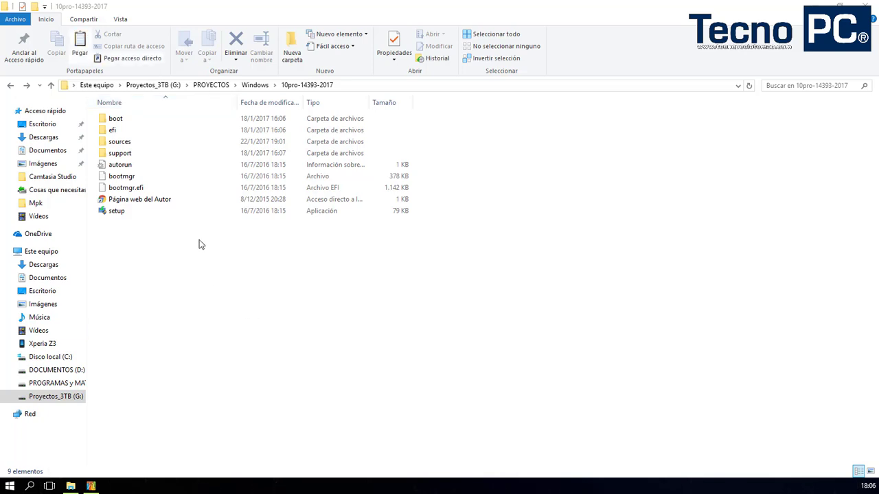
pyautogui.doubleClick(121, 143)
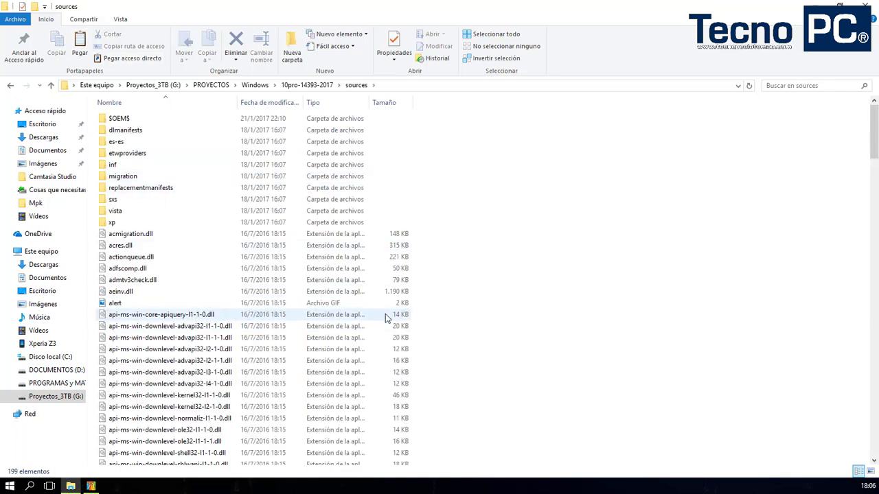
pyautogui.hotkey('ctrl', 'v')
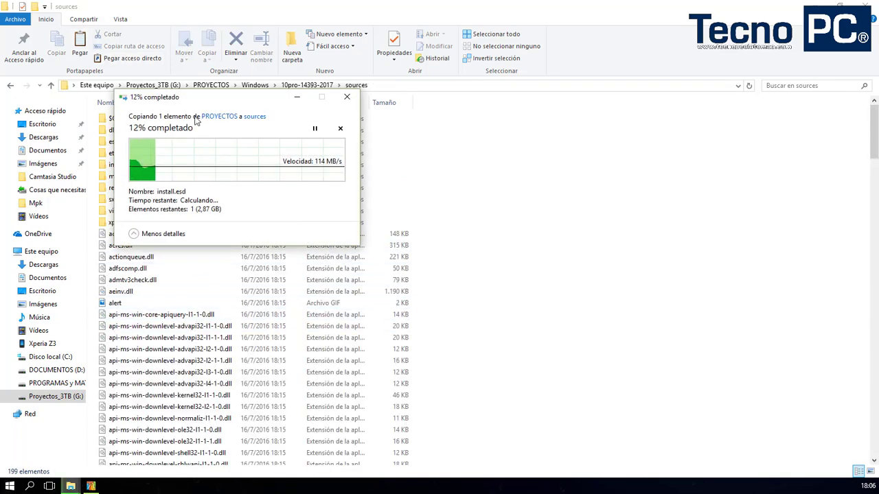
pyautogui.moveTo(189, 96); pyautogui.dragTo(388, 143)
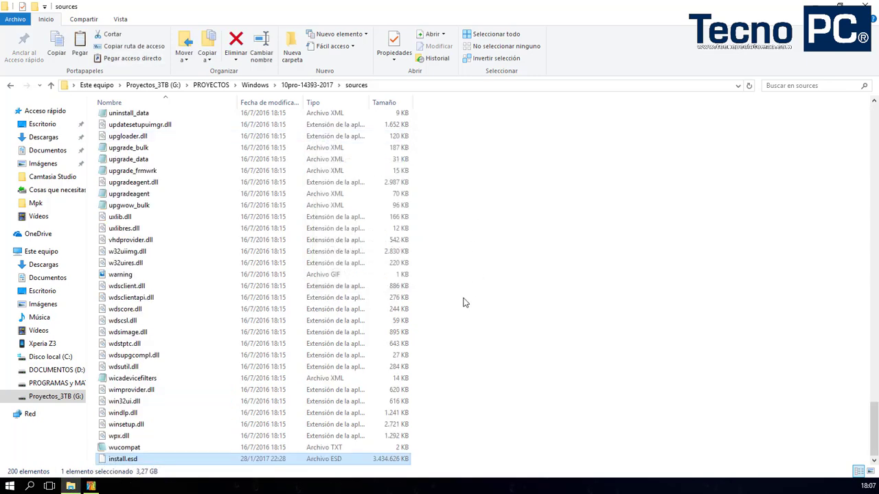
# - Locate install.esd and install.wim in the sources folder and compare the two files
pyautogui.scroll(20, 404, 309)
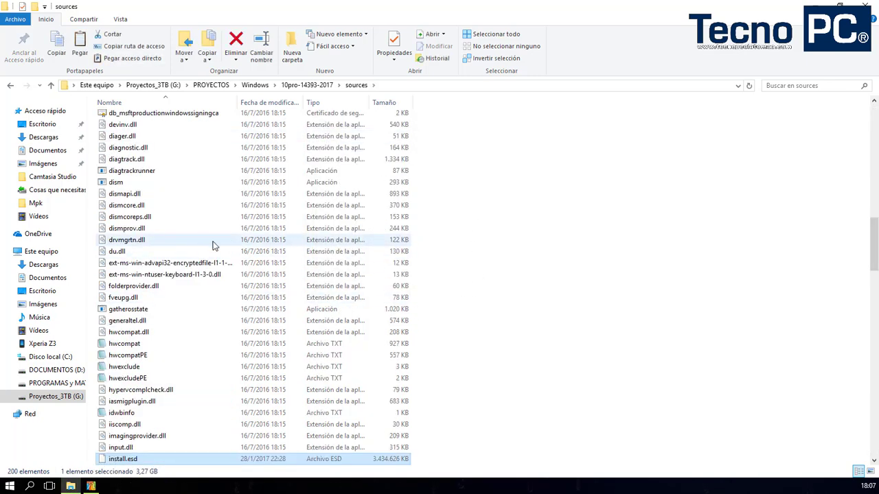
pyautogui.scroll(-2, 193, 261)
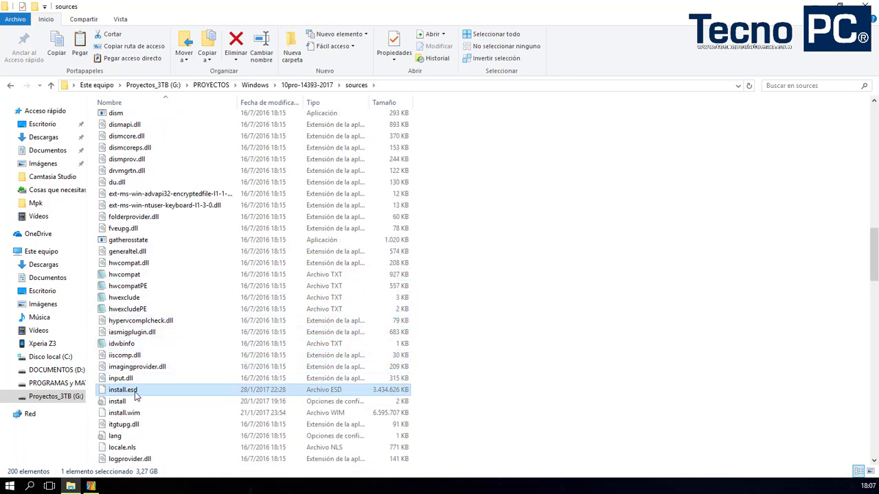
pyautogui.scroll(-3, 122, 375)
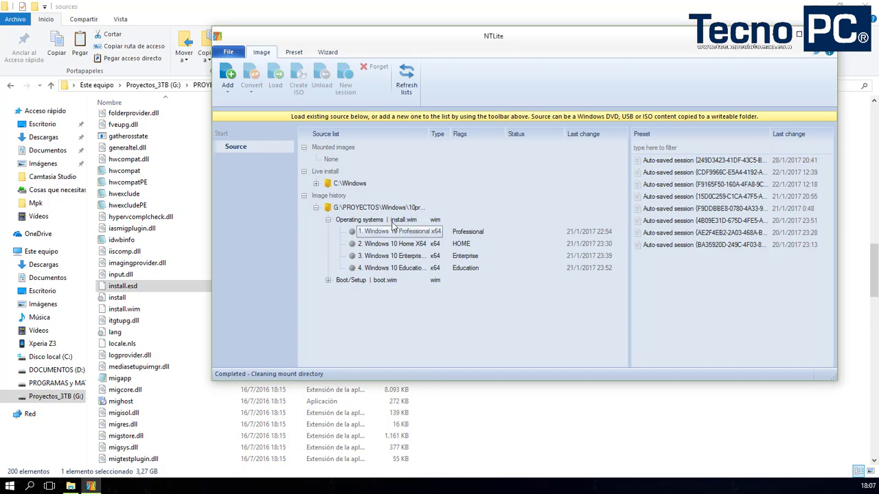
pyautogui.click(404, 221)
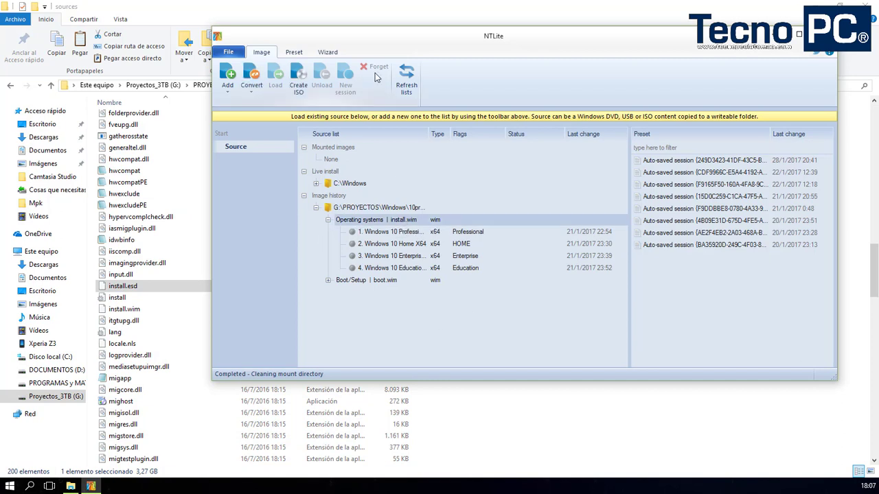
pyautogui.click(102, 292)
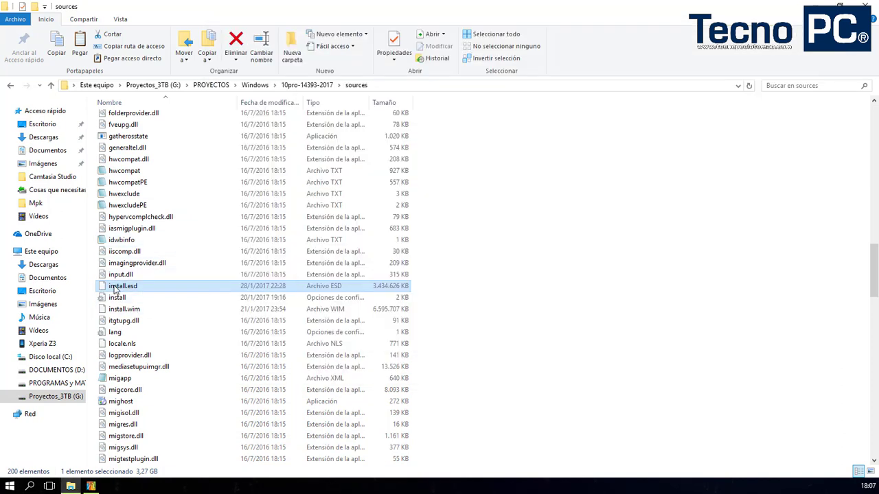
pyautogui.click(108, 311)
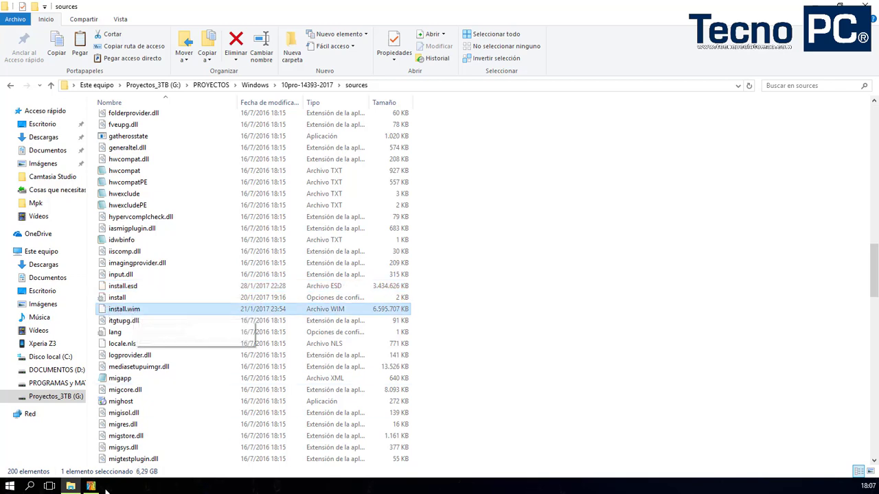
# - Switch back to NTLite and compare the install.wim and install.esd entries in the image history
pyautogui.click(91, 486)
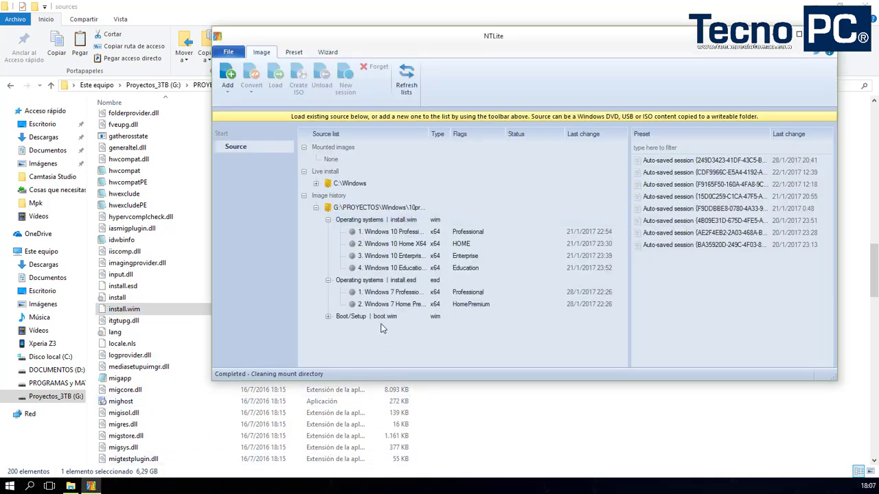
pyautogui.click(401, 281)
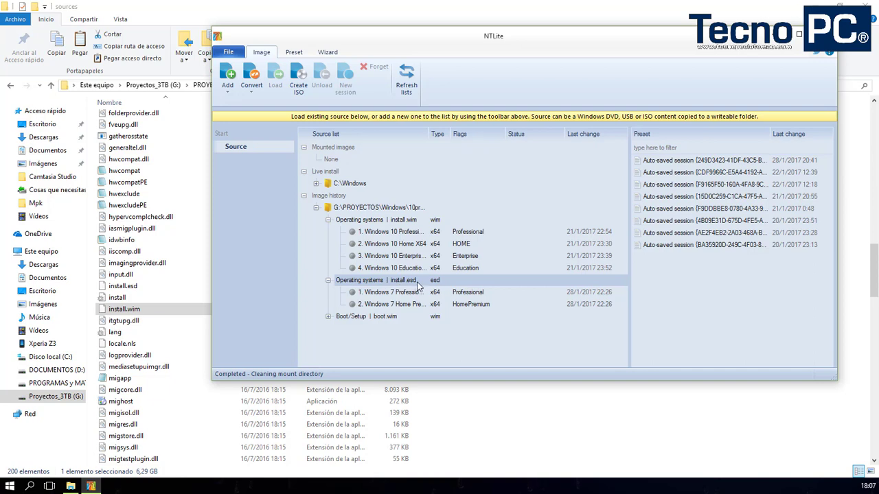
pyautogui.click(410, 220)
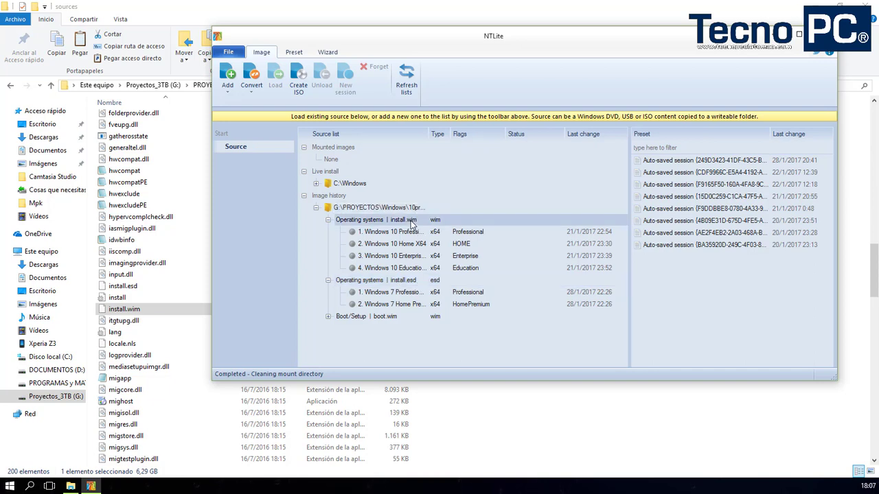
pyautogui.click(394, 281)
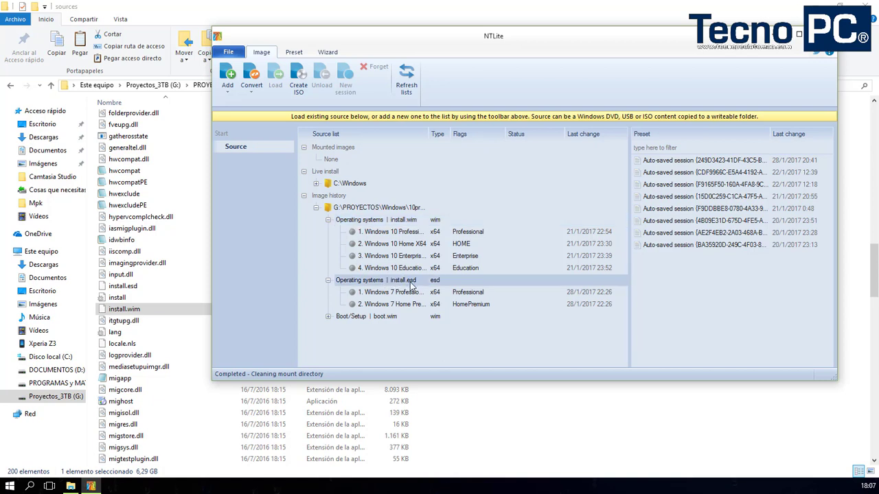
# - Set up converting install.wim to ESD without replacing the source image, with sources as the save folder, and cancel before saving
pyautogui.rightClick(423, 222)
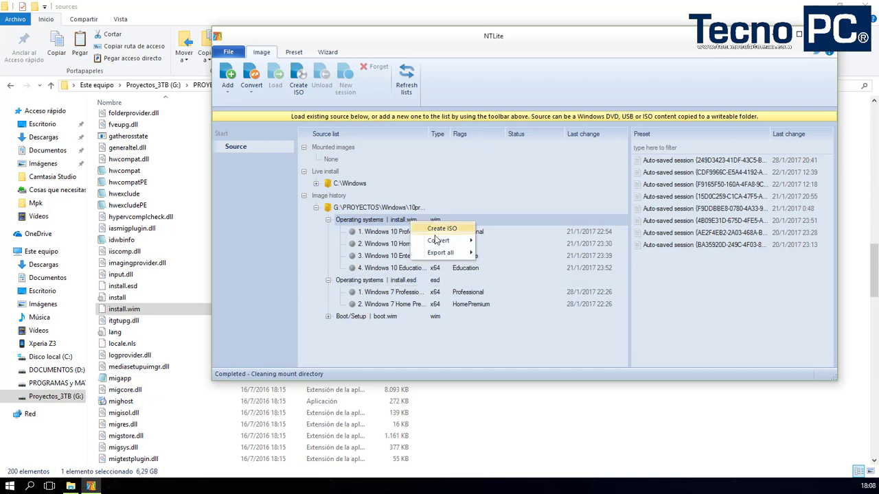
pyautogui.moveTo(461, 243)
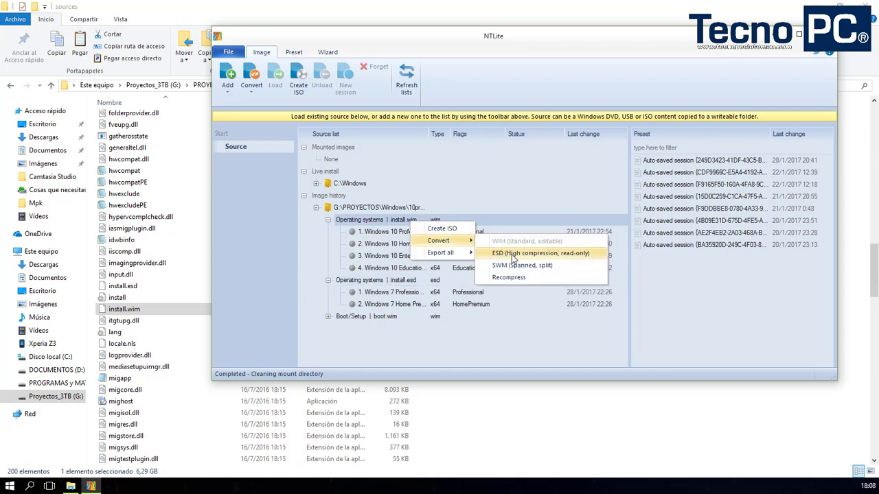
pyautogui.click(512, 257)
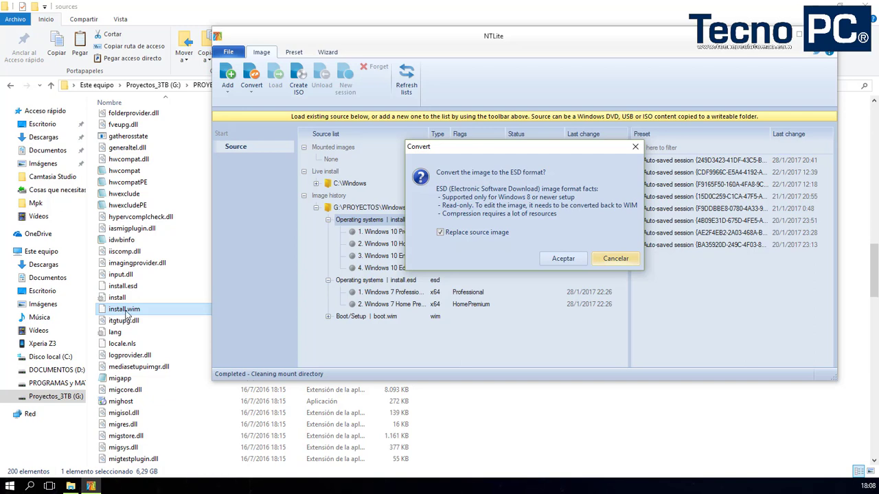
pyautogui.click(440, 233)
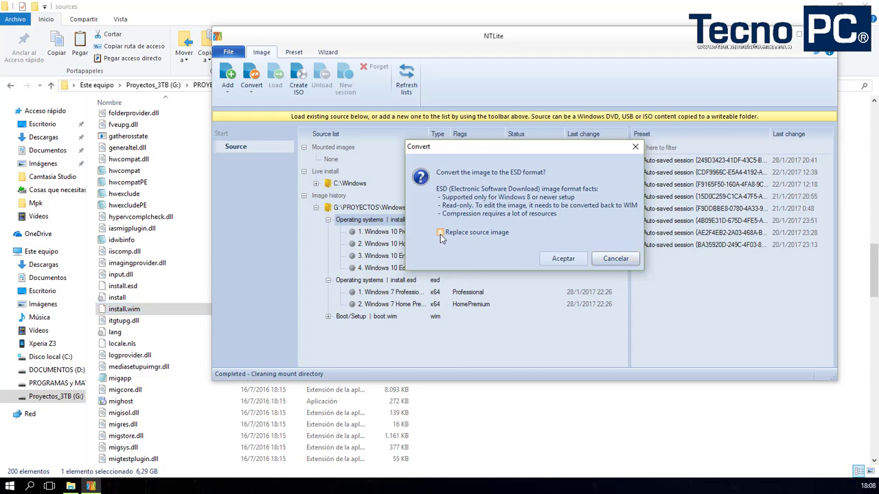
pyautogui.click(561, 258)
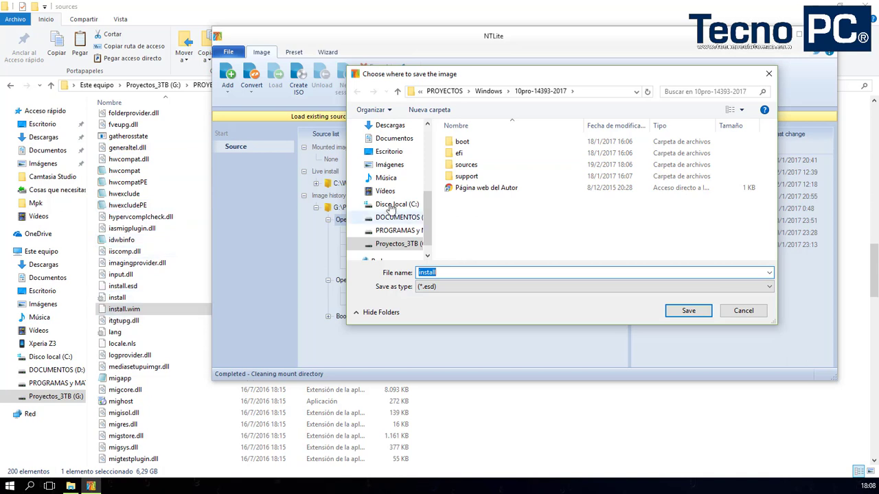
pyautogui.doubleClick(467, 164)
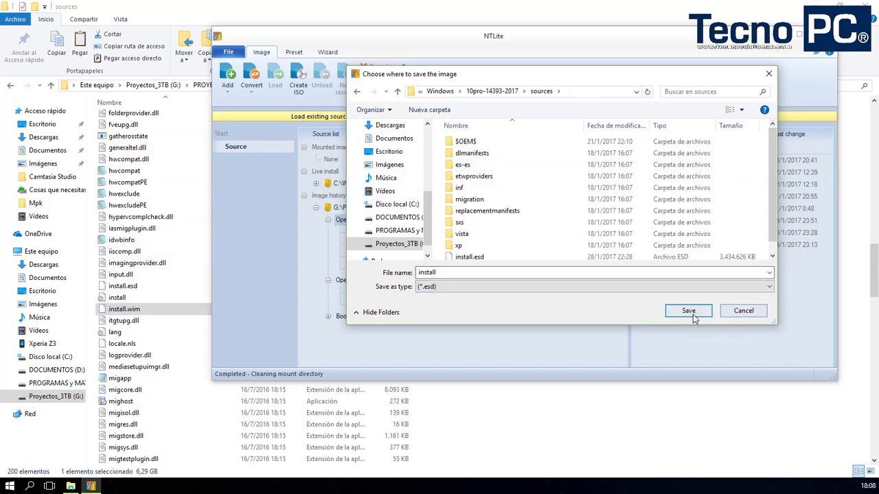
pyautogui.click(740, 314)
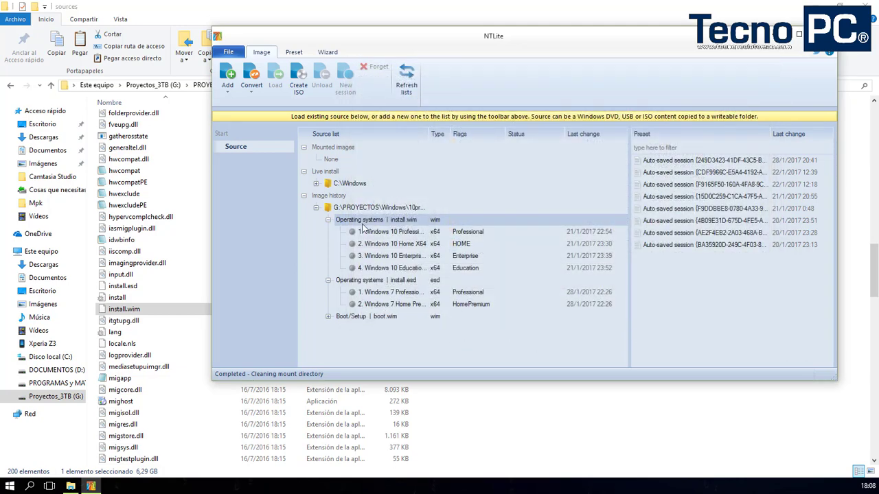
# - Examine the editions listed under install.wim against those under install.esd in the image history
pyautogui.click(388, 281)
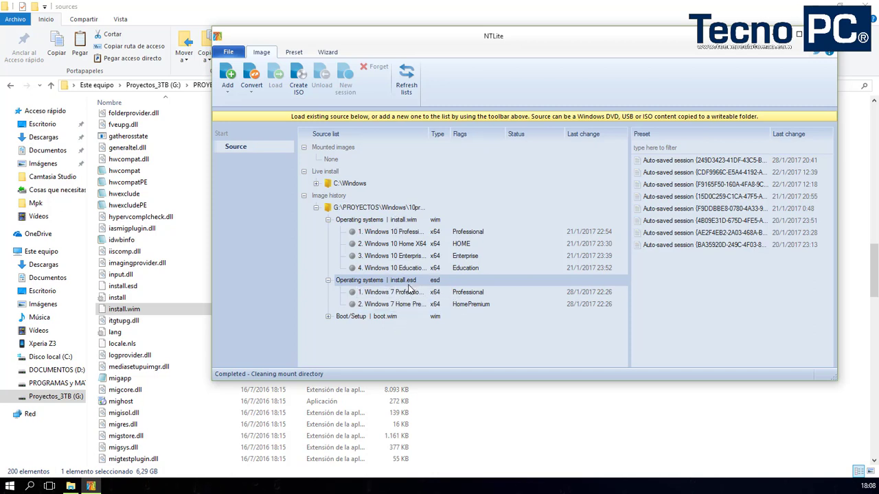
pyautogui.click(404, 221)
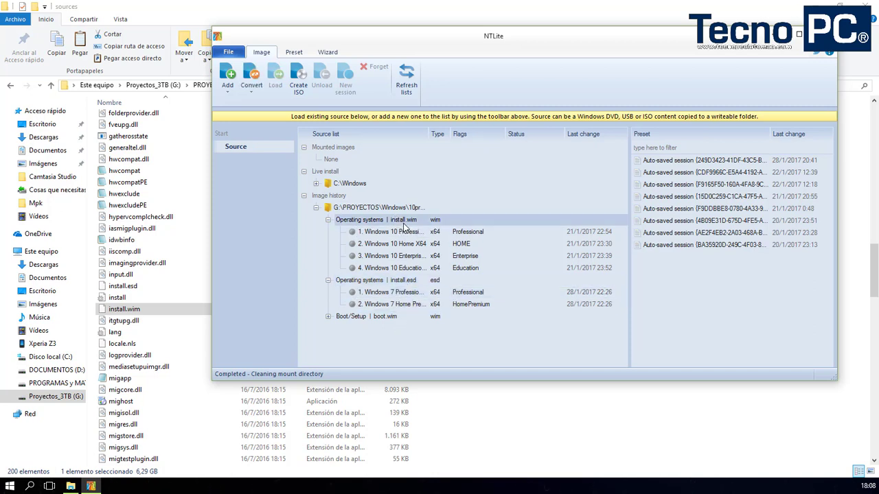
pyautogui.click(396, 281)
pyautogui.click(395, 221)
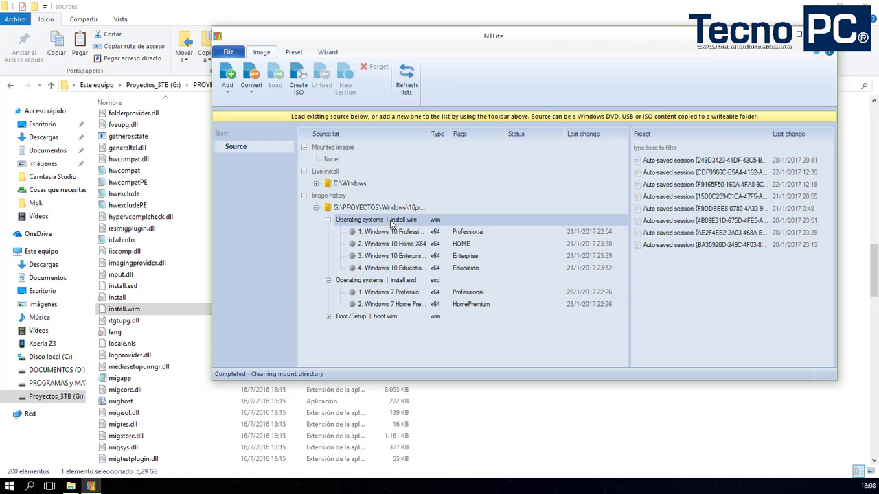
pyautogui.click(393, 282)
pyautogui.click(405, 283)
pyautogui.click(397, 221)
pyautogui.click(402, 285)
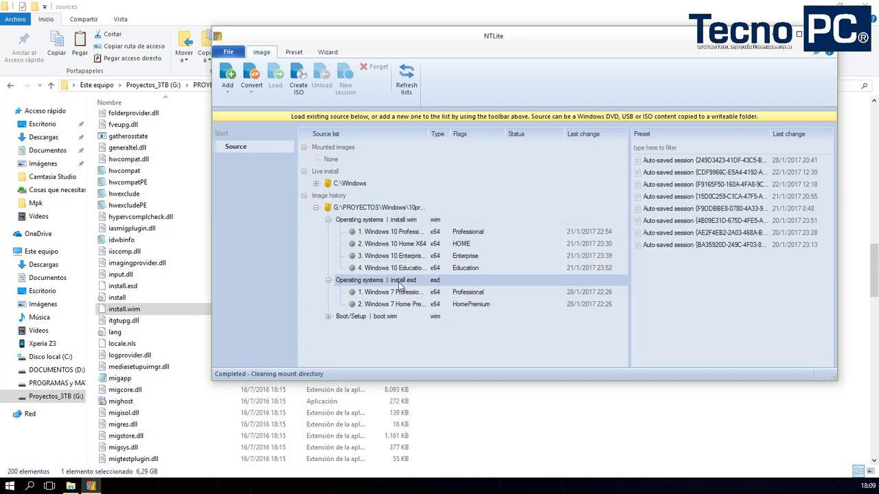
pyautogui.click(400, 224)
pyautogui.click(397, 281)
pyautogui.click(368, 219)
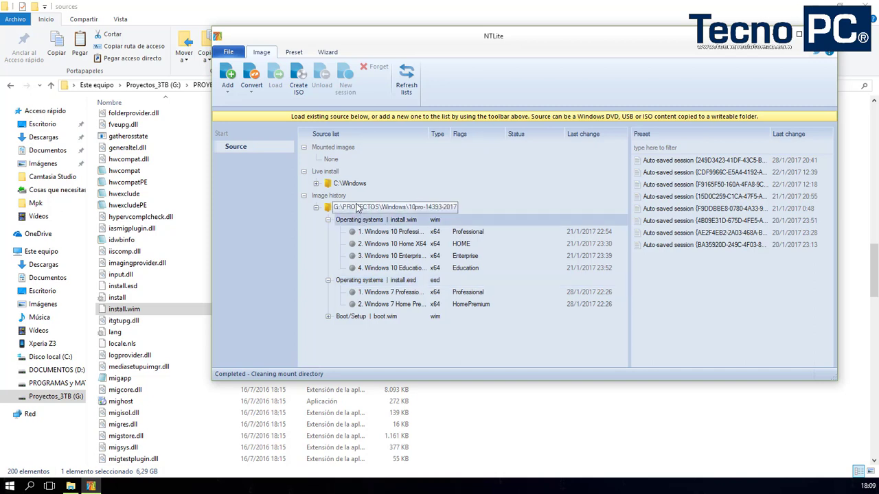
# - Review the Convert formats offered for install.wim, including the high-compression ESD option
pyautogui.rightClick(389, 220)
pyautogui.click(388, 221)
pyautogui.rightClick(387, 221)
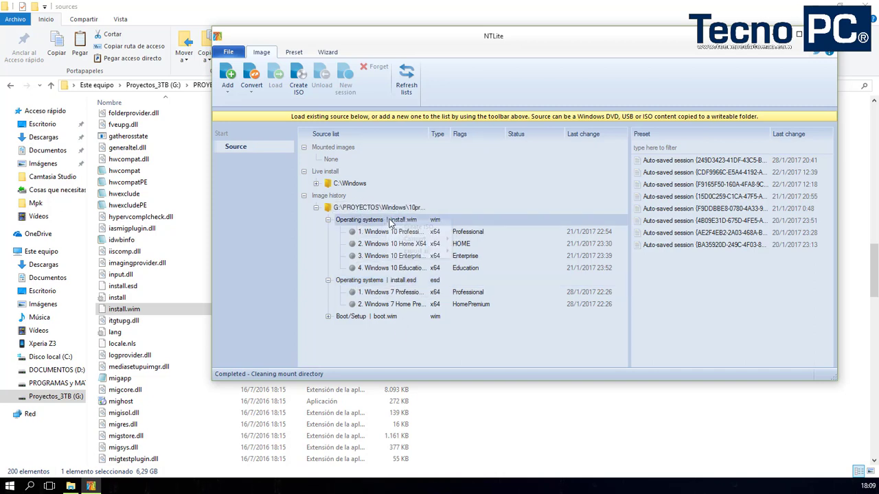
pyautogui.moveTo(431, 242)
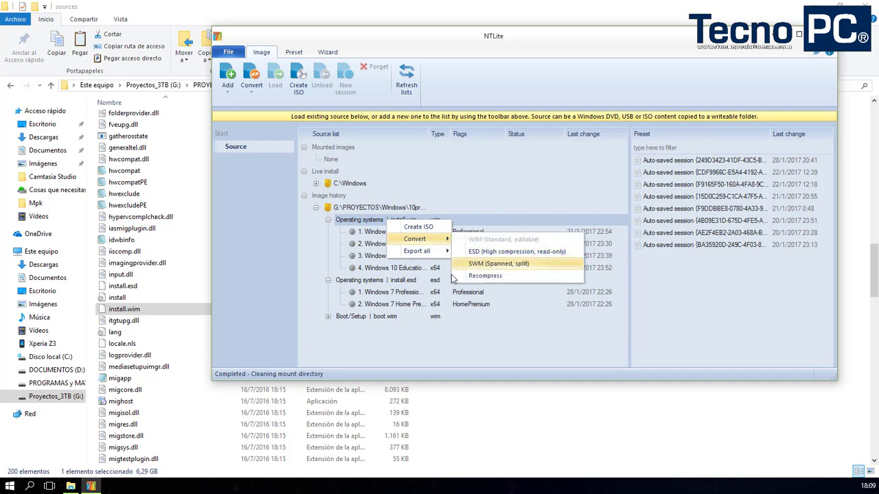
pyautogui.click(483, 252)
# - Recheck the install.esd and install.wim entries under the 10pro-14393-2017 source
pyautogui.click(388, 282)
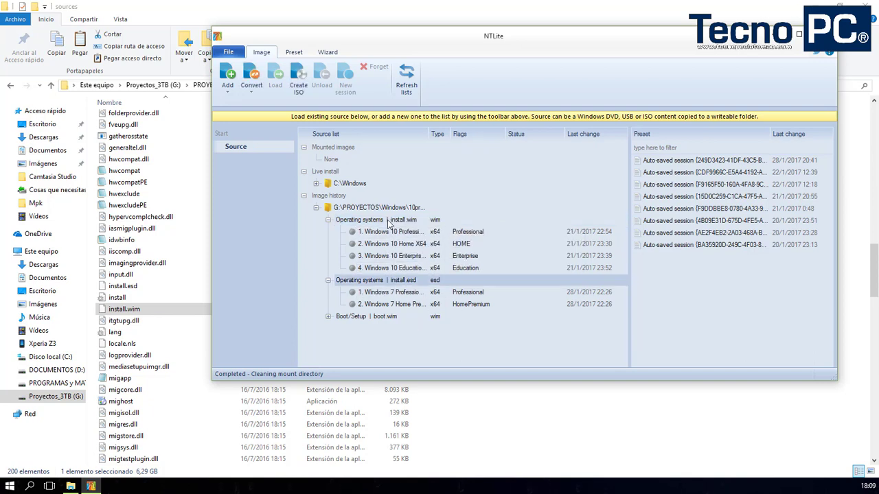
pyautogui.click(391, 222)
pyautogui.click(389, 284)
pyautogui.click(391, 223)
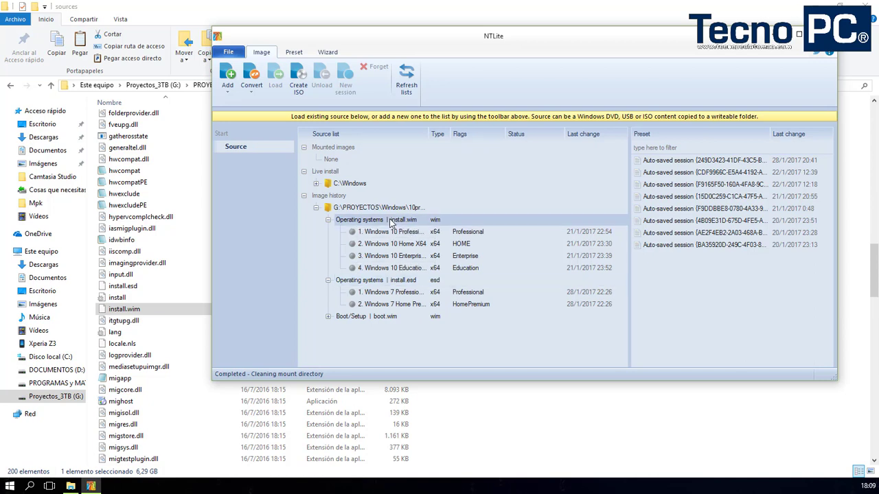
# - Compare the install.wim and install.esd groups in the image history and review the actions offered for install.wim
pyautogui.click(392, 283)
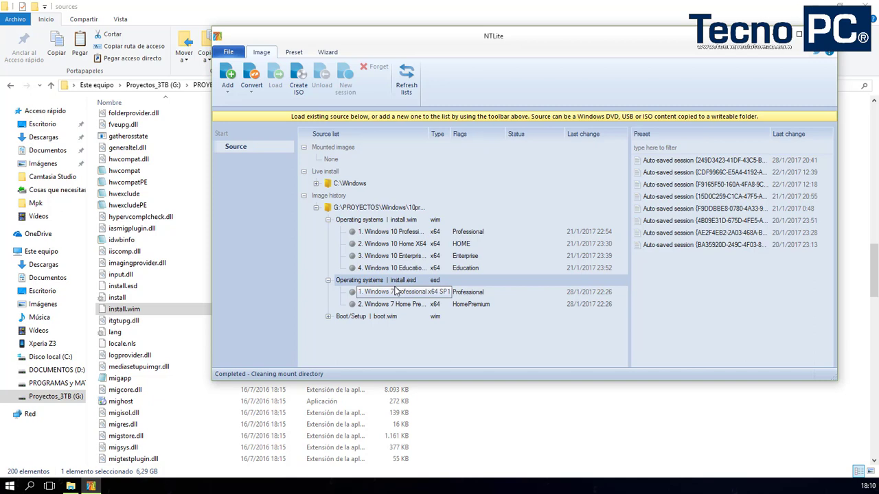
pyautogui.click(383, 335)
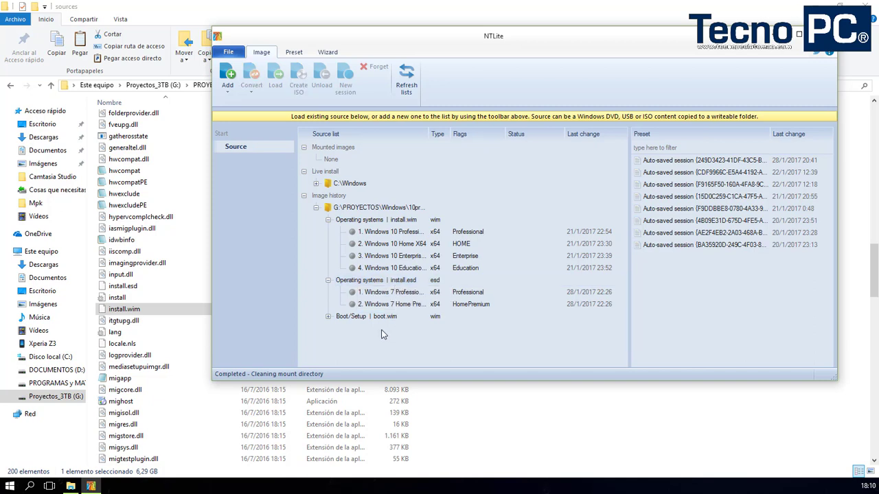
pyautogui.click(381, 223)
pyautogui.rightClick(382, 222)
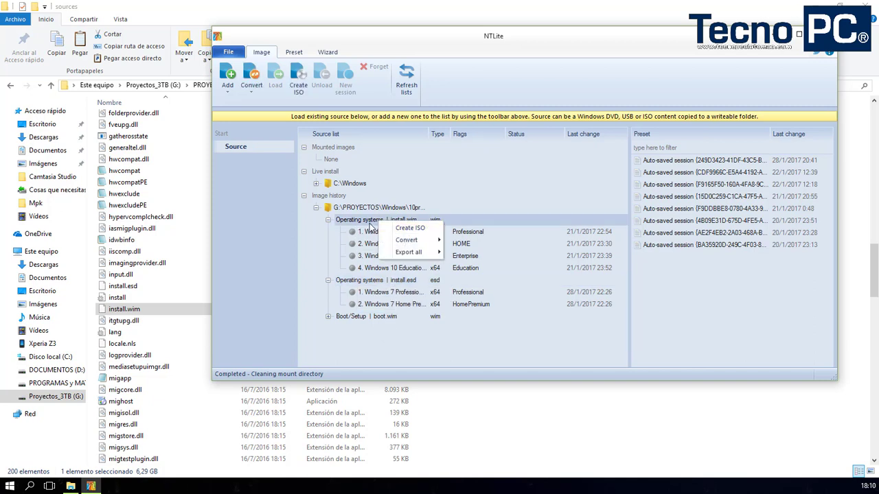
pyautogui.click(369, 227)
# - Switch to File Explorer and move install.wim out of sources into the parent Windows folder
pyautogui.click(158, 277)
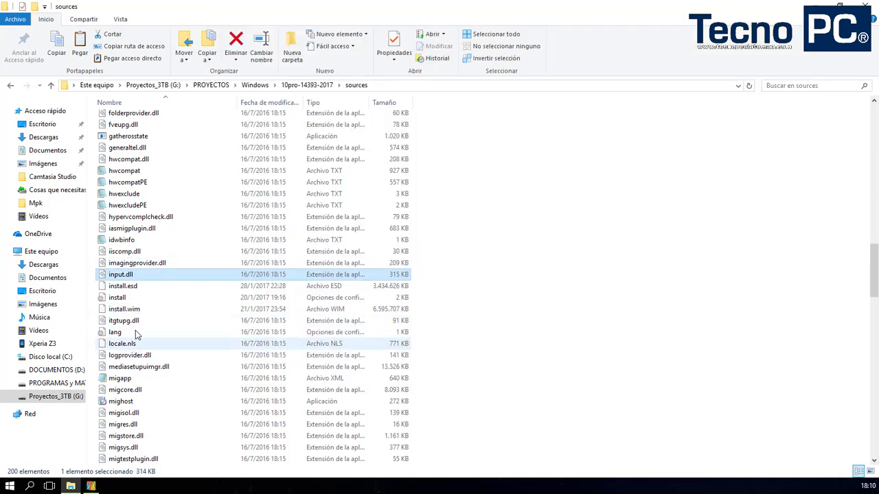
pyautogui.click(130, 311)
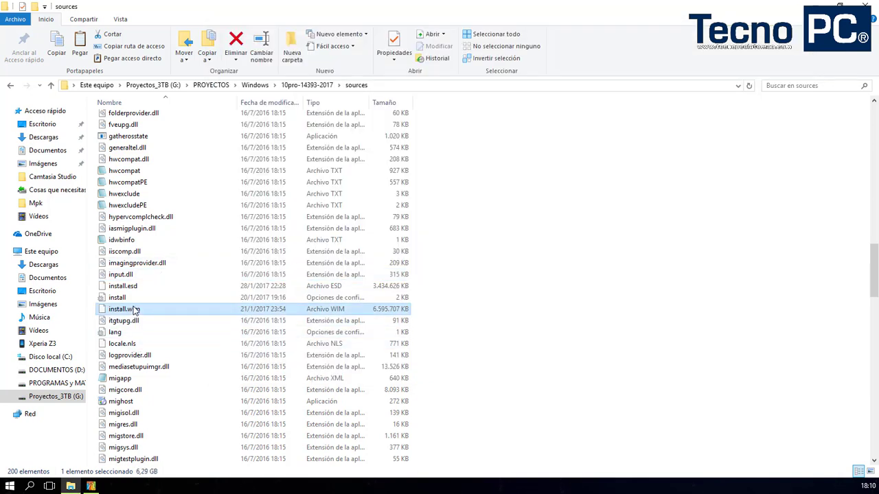
pyautogui.click(51, 85)
pyautogui.click(51, 85)
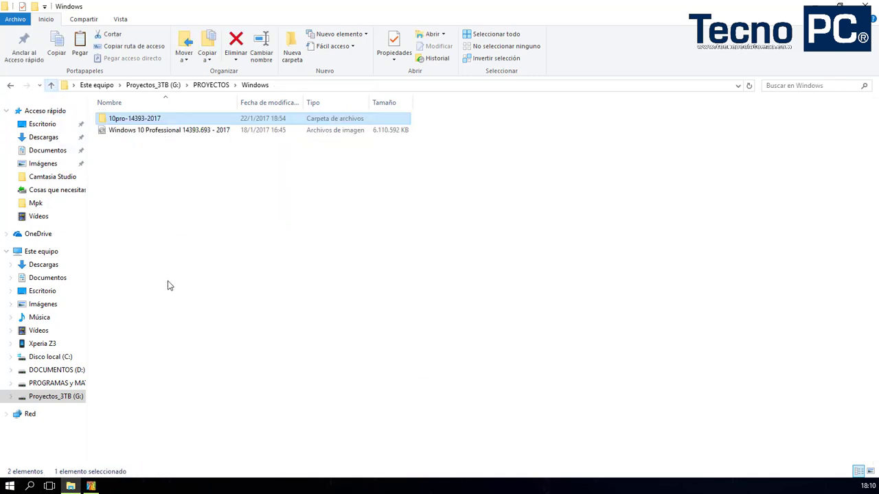
pyautogui.hotkey('ctrl', 'v')
pyautogui.click(109, 179)
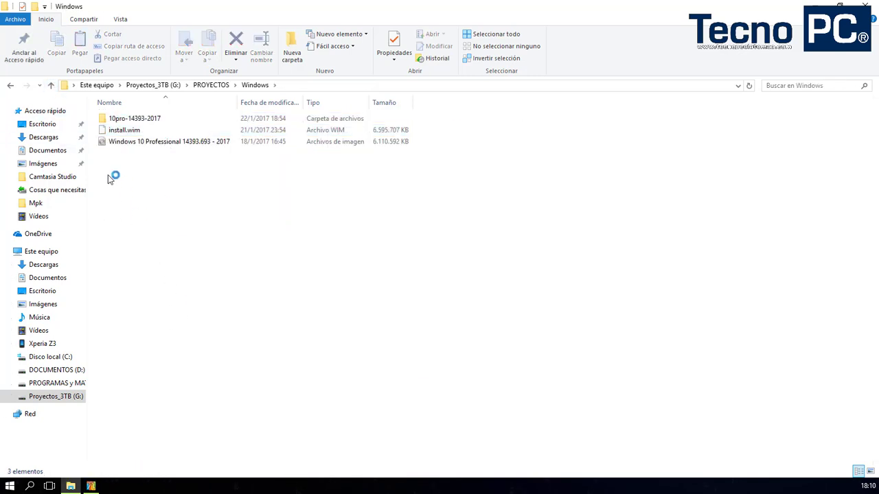
# - Check the install image left in NTLite's image history, and locate install.esd in the sources folder of 10pro-14393-2017
pyautogui.click(90, 486)
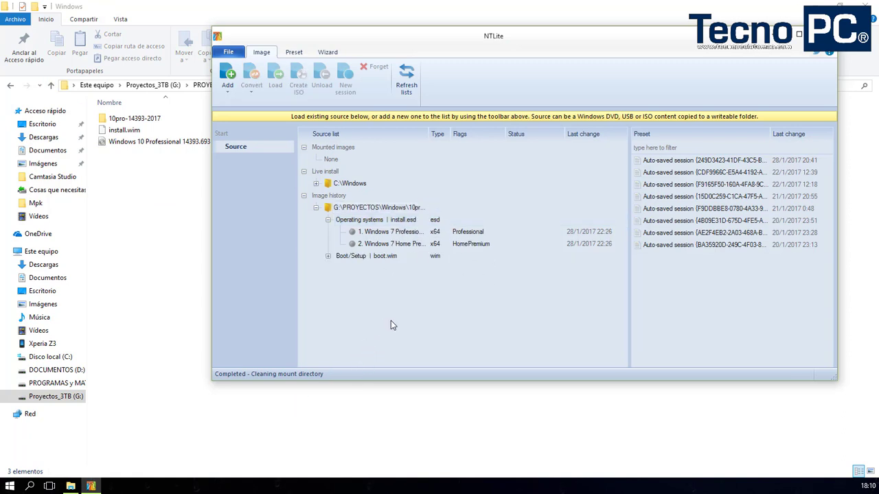
pyautogui.click(389, 221)
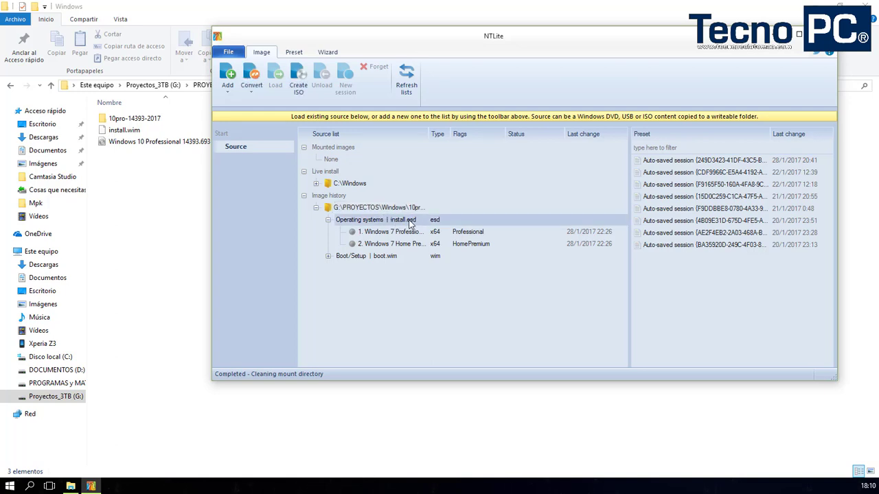
pyautogui.doubleClick(133, 119)
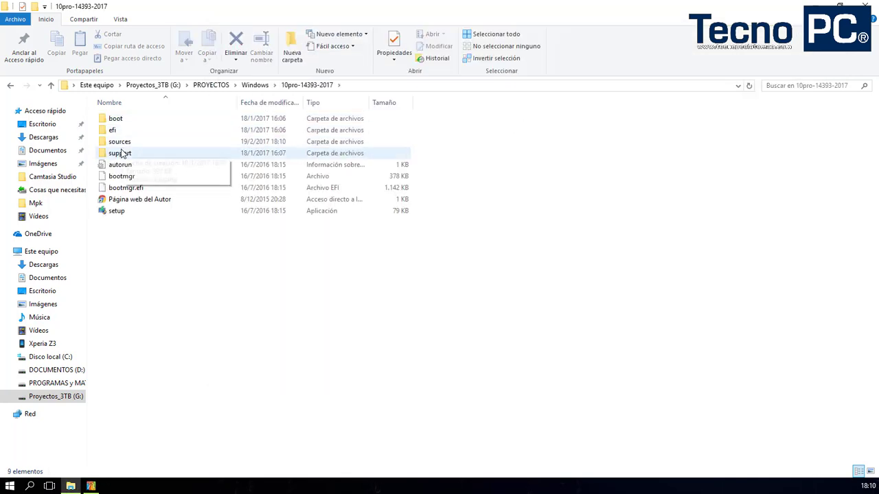
pyautogui.doubleClick(120, 142)
pyautogui.click(136, 292)
pyautogui.write('in')
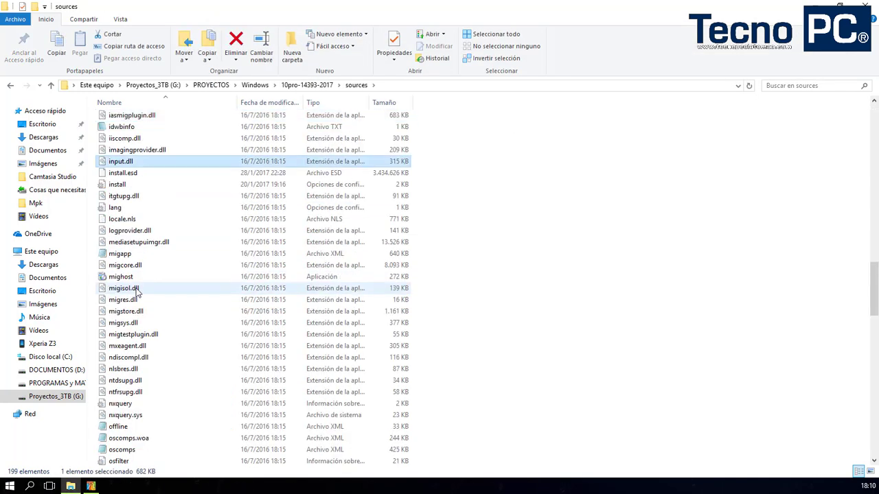
pyautogui.click(127, 173)
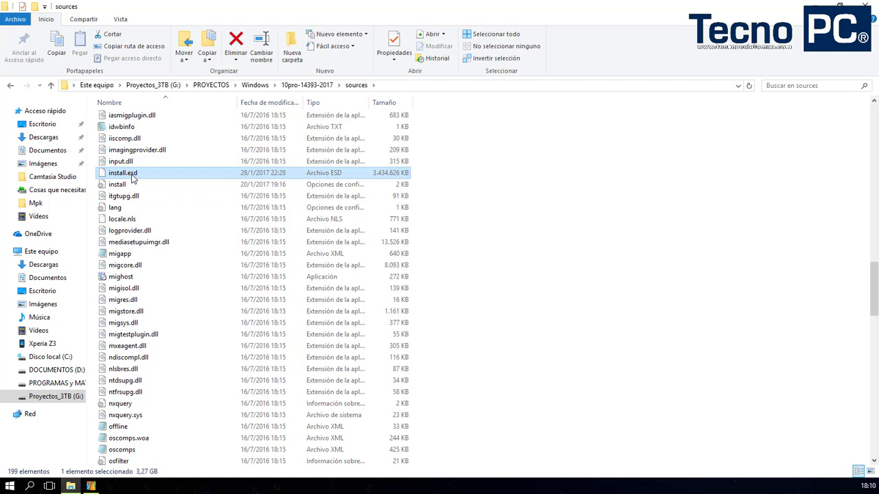
# - Check the combined size of all files and folders inside 10pro-14393-2017
pyautogui.click(51, 86)
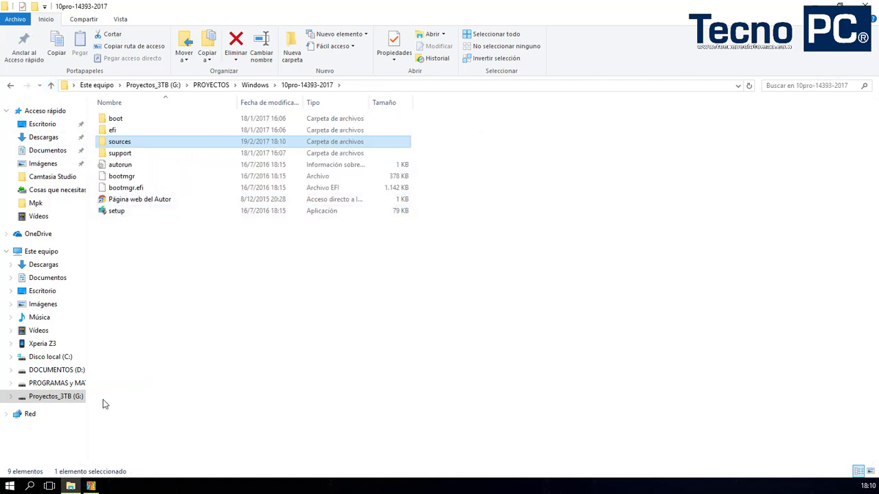
pyautogui.moveTo(206, 313); pyautogui.dragTo(110, 118)
pyautogui.rightClick(111, 128)
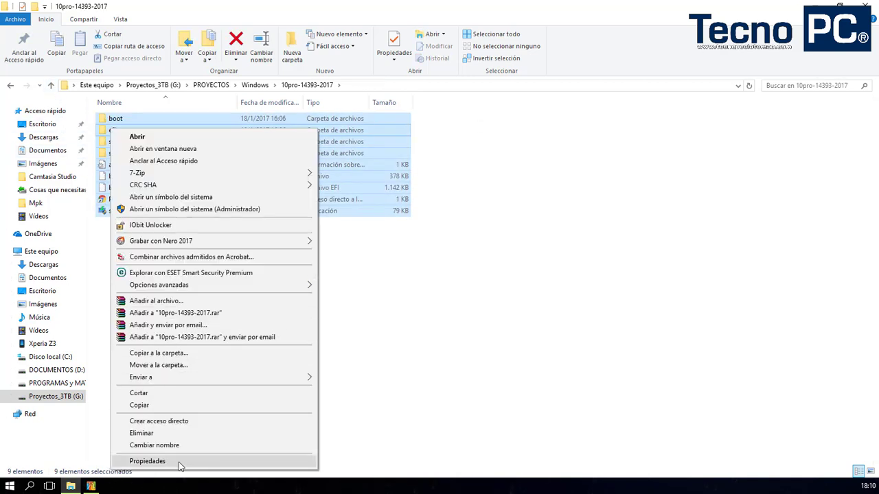
pyautogui.click(148, 462)
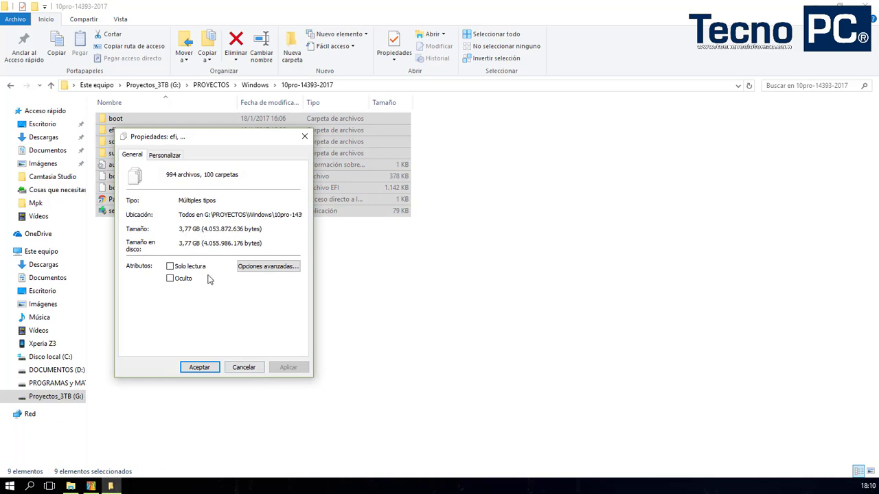
pyautogui.click(251, 371)
pyautogui.click(227, 361)
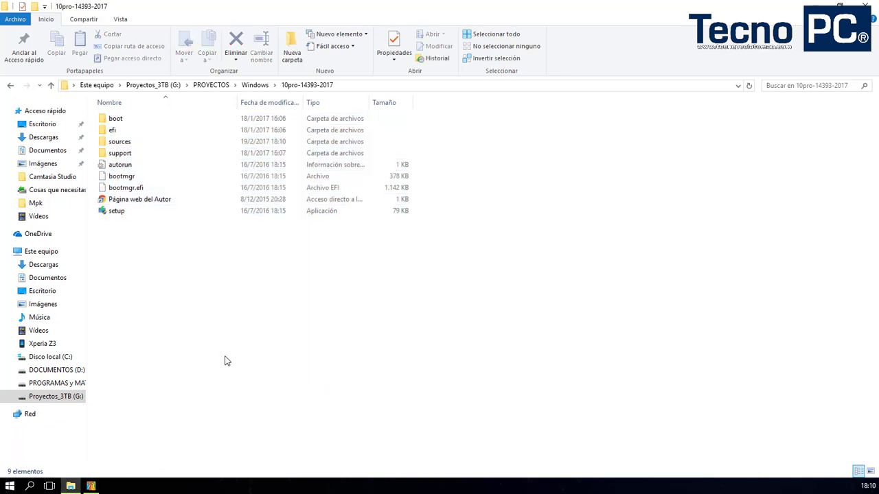
# - Recheck the NTLite source list, and check the size of the Windows 10 Professional 14393.693 - 2017 image in the Windows folder
pyautogui.click(91, 486)
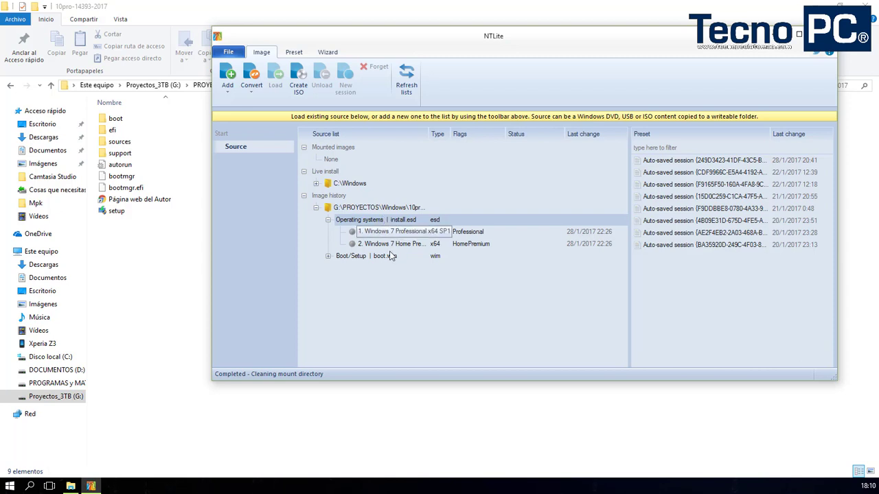
pyautogui.click(397, 295)
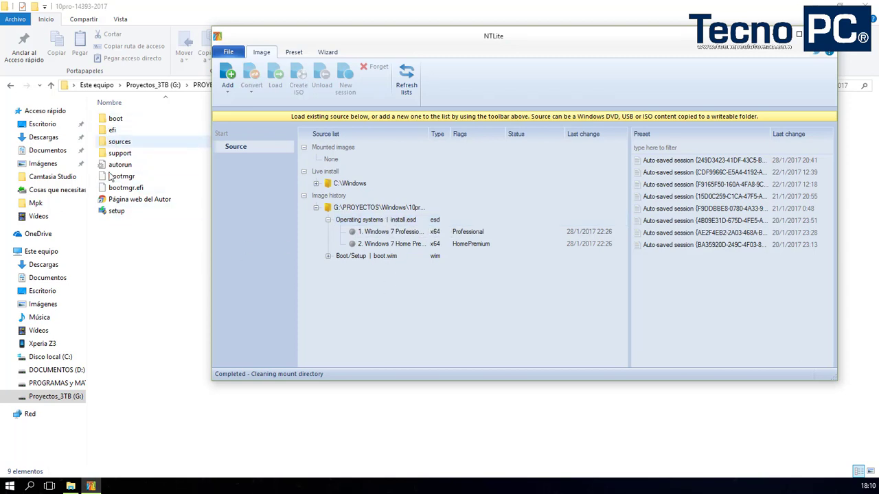
pyautogui.click(10, 86)
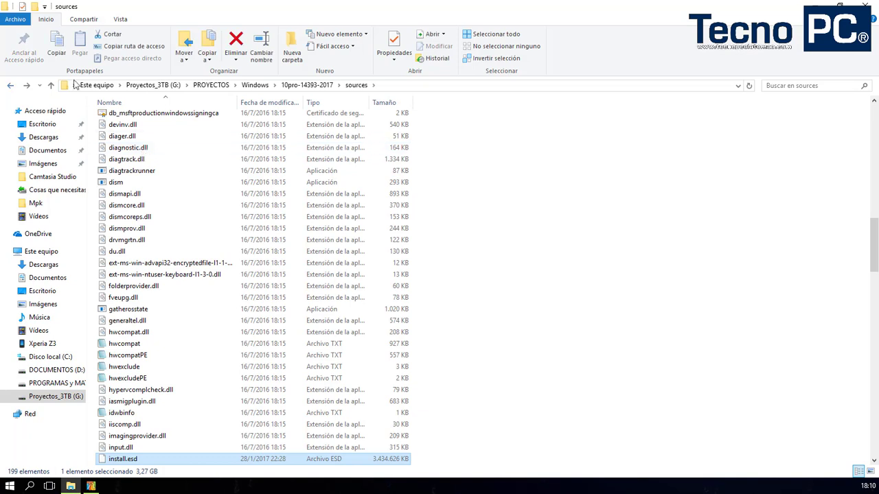
pyautogui.click(52, 85)
pyautogui.click(52, 85)
pyautogui.click(177, 144)
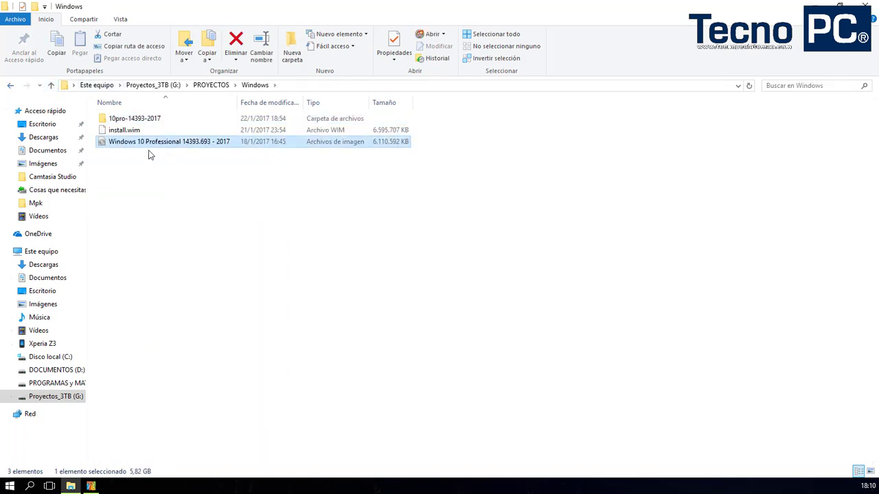
# - Start creating an ISO from the 10pro-14393-2017 source in NTLite and browse to PROYECTOS on Proyectos_3TB (G:) for its destination
pyautogui.click(90, 486)
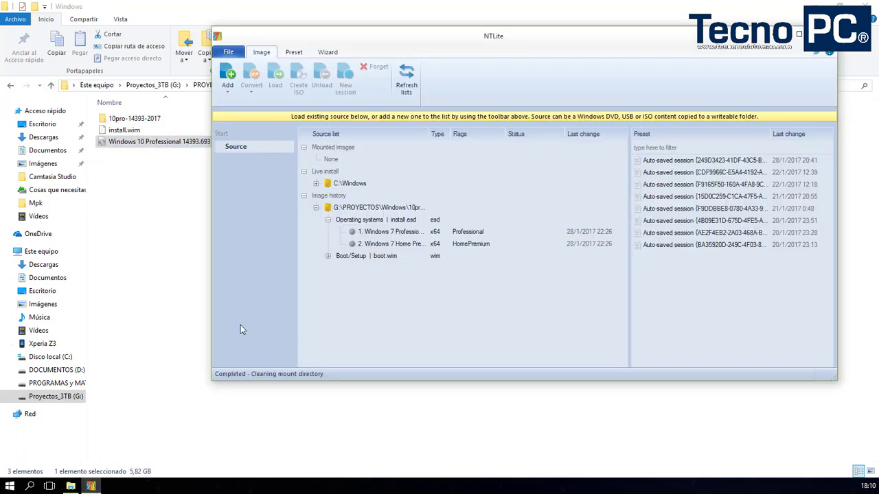
pyautogui.rightClick(388, 211)
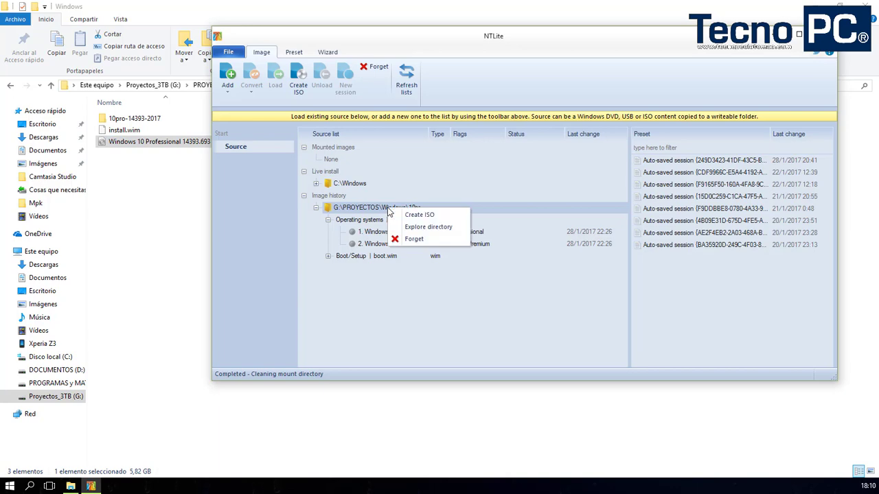
pyautogui.click(402, 215)
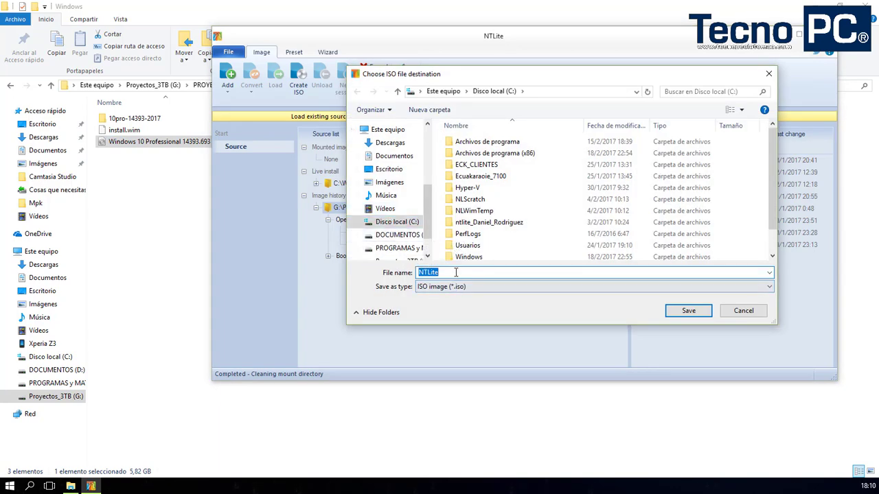
pyautogui.scroll(-1, 462, 256)
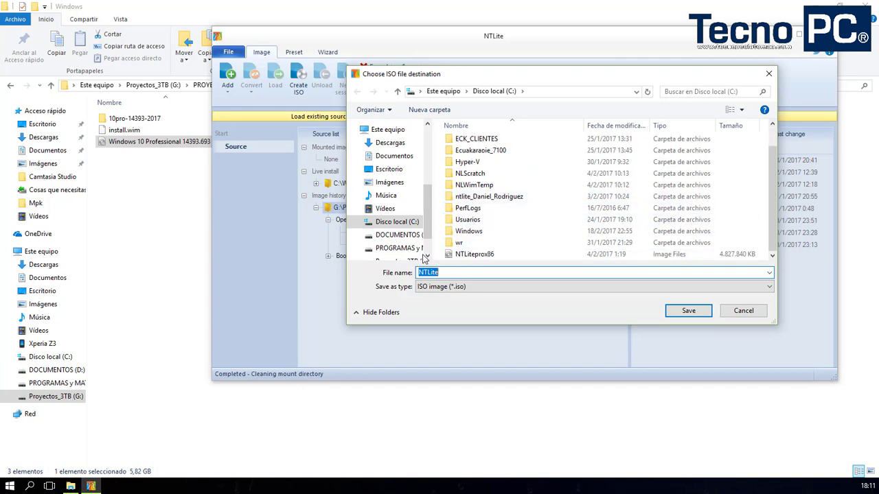
pyautogui.click(396, 248)
pyautogui.scroll(-1, 397, 248)
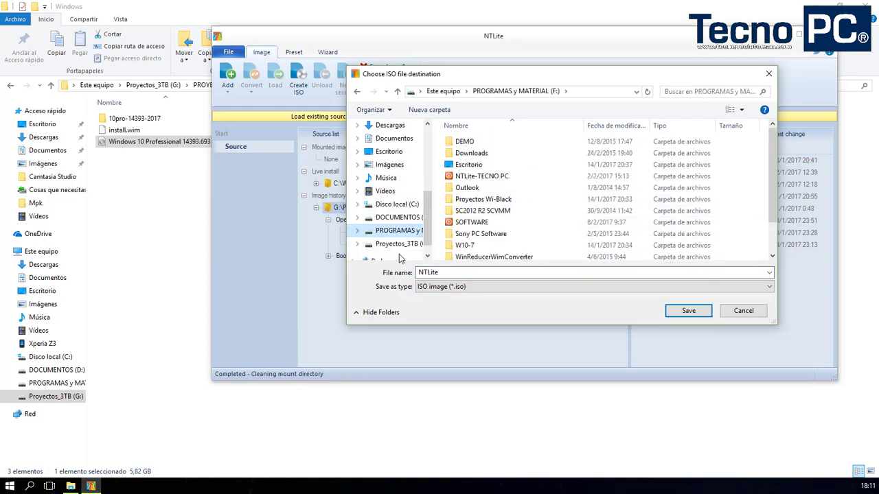
pyautogui.click(399, 243)
pyautogui.scroll(-1, 474, 233)
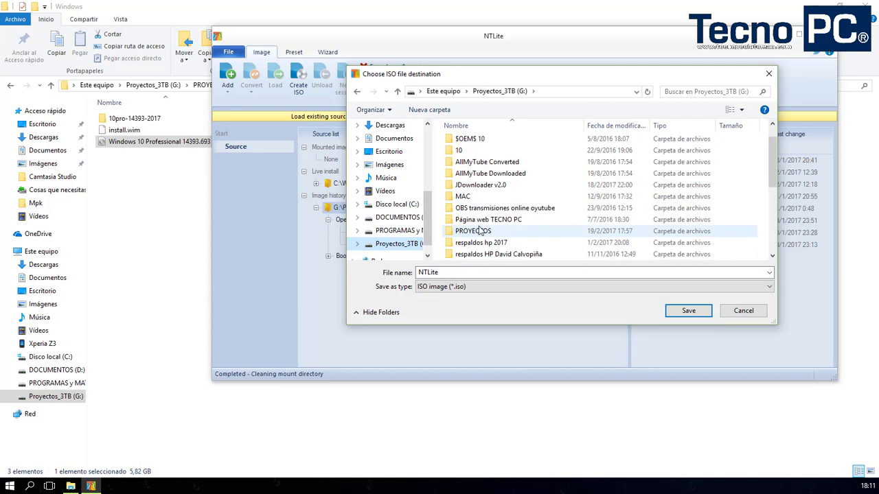
pyautogui.doubleClick(479, 233)
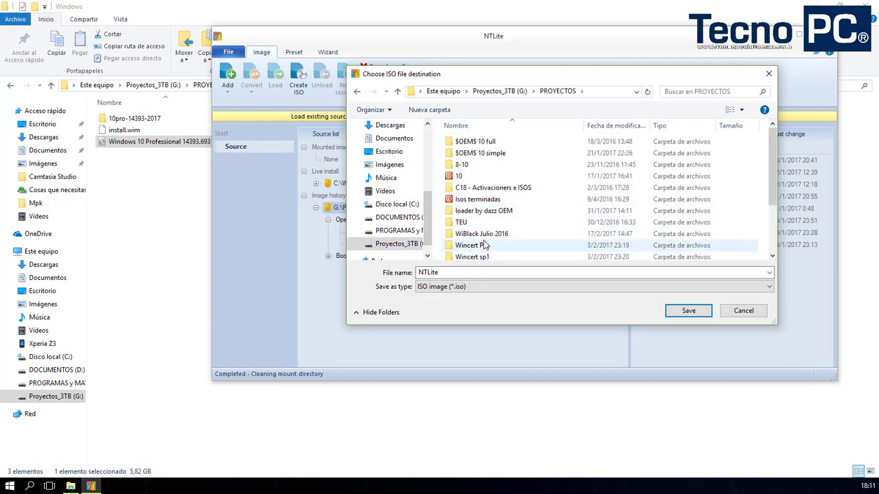
# - Choose the Windows folder inside PROYECTOS as the destination for the ISO
pyautogui.scroll(-2, 486, 246)
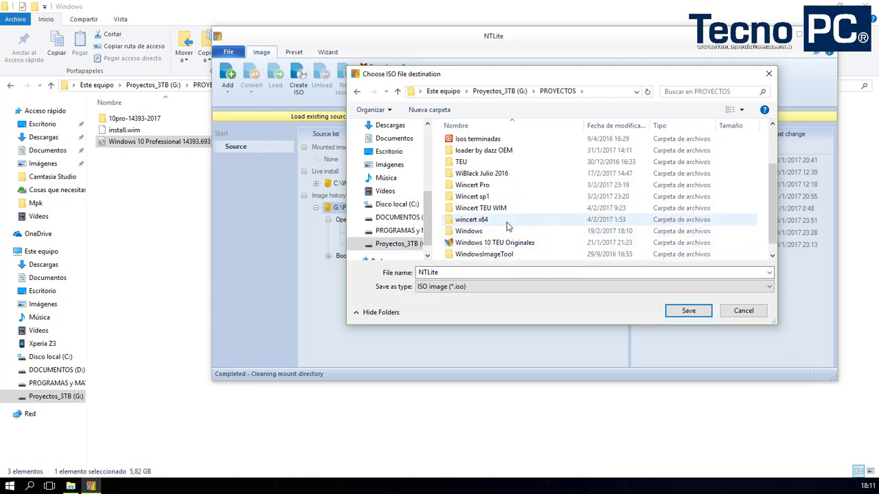
pyautogui.click(180, 226)
pyautogui.hotkey('alt', 'Tab')
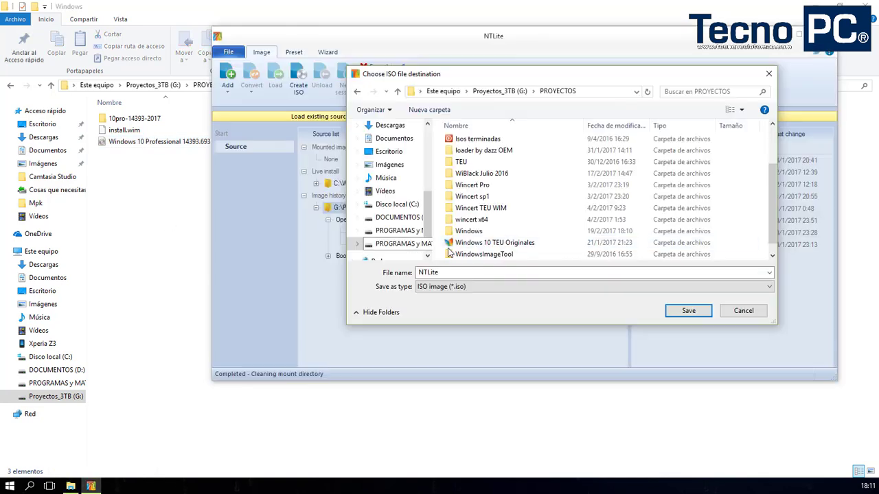
pyautogui.click(480, 242)
pyautogui.scroll(-1, 481, 235)
pyautogui.click(477, 223)
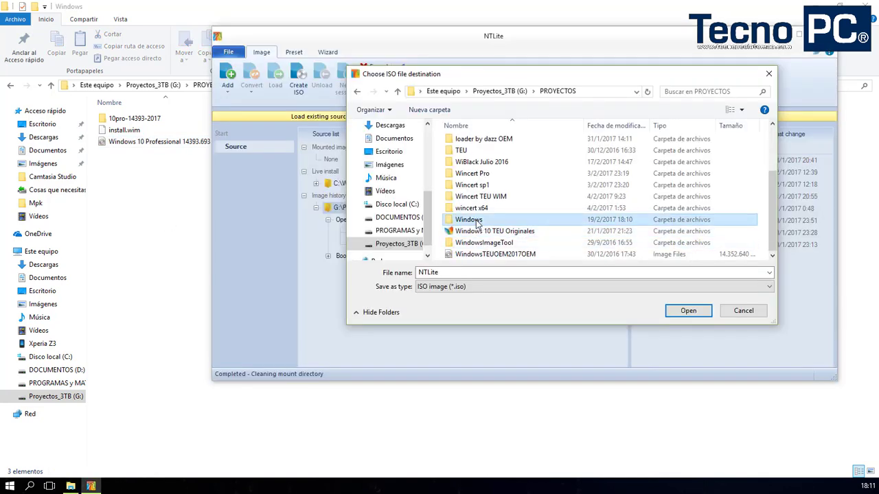
pyautogui.doubleClick(477, 222)
# - Name the ISO file Windows 10 and save it to the chosen folder
pyautogui.doubleClick(454, 273)
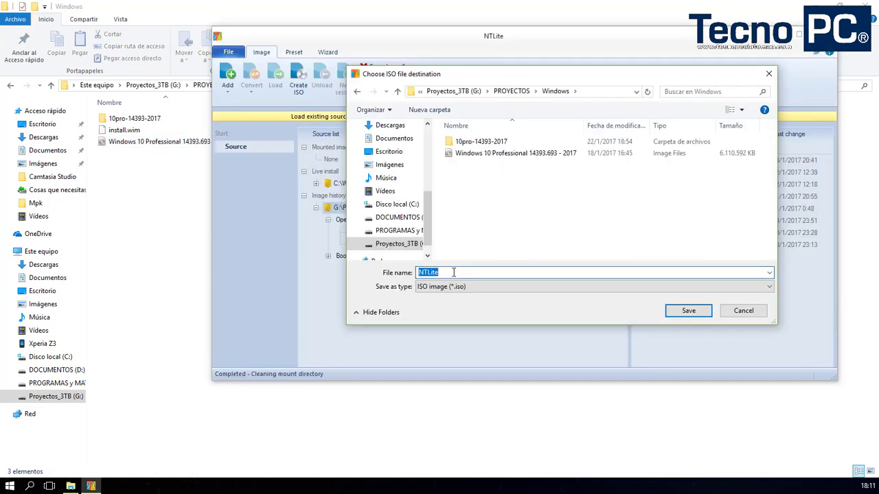
pyautogui.write('Windows')
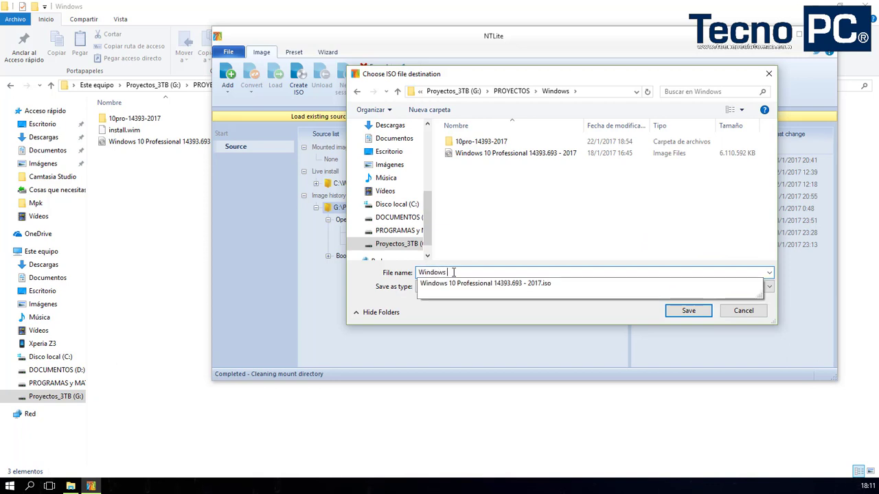
pyautogui.write(' 7')
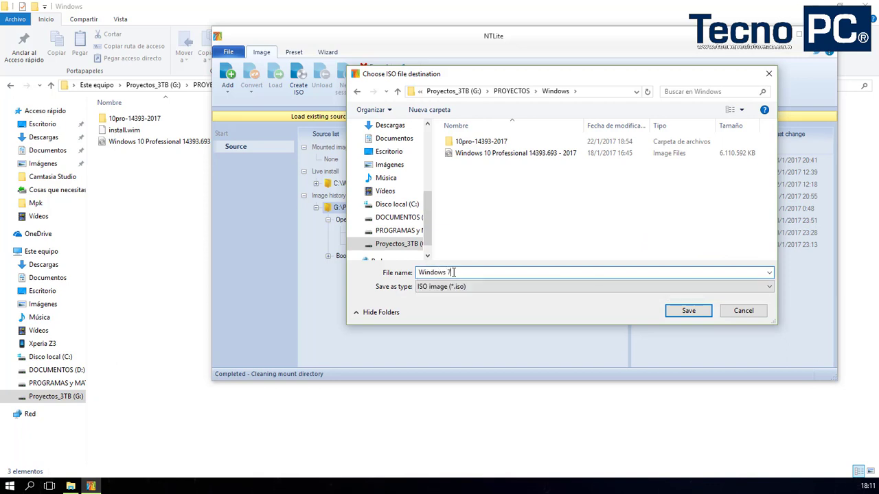
pyautogui.press('BackSpace')
pyautogui.write('10')
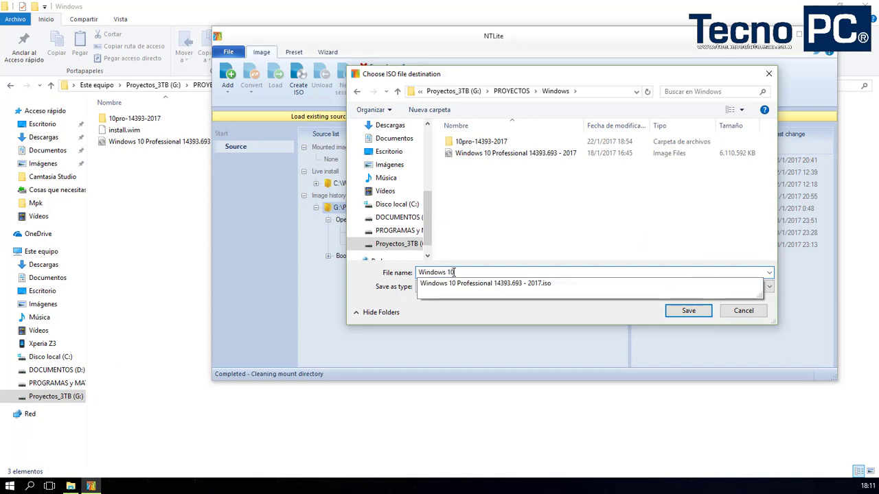
pyautogui.click(645, 310)
pyautogui.click(685, 313)
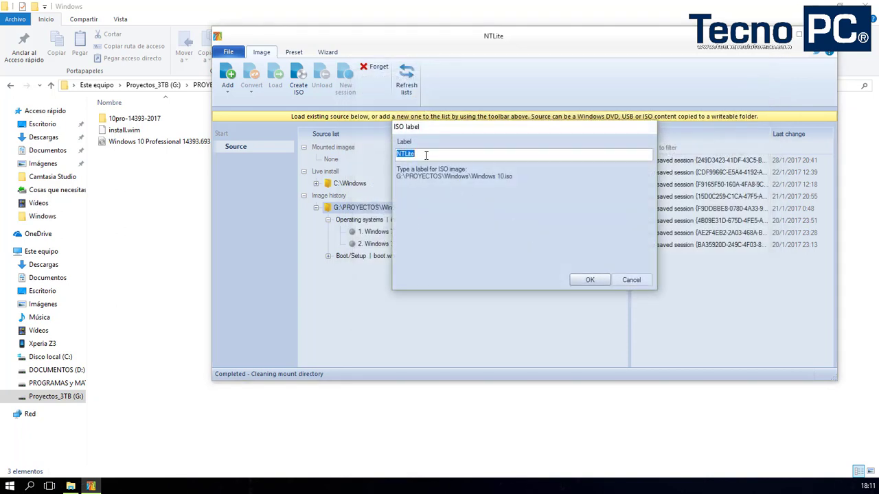
# - Set the ISO label to Windows10 and create the Windows 10 ISO image
pyautogui.write('Windows10')
pyautogui.click(589, 280)
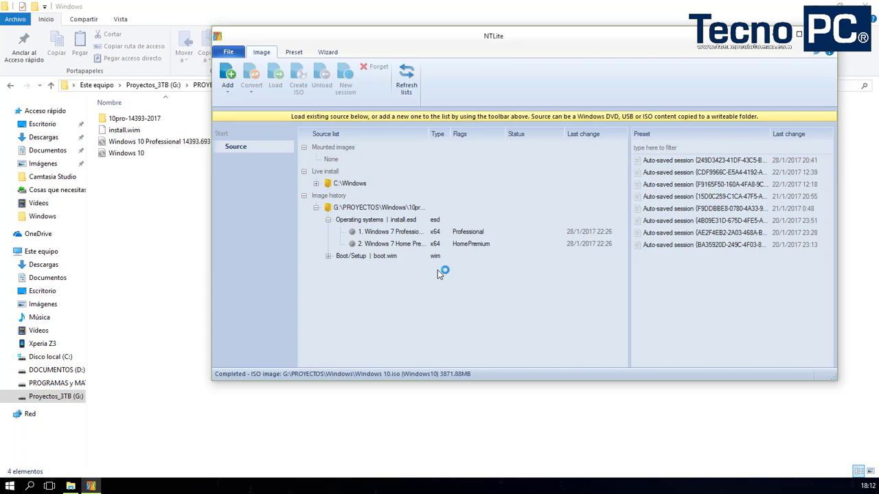
# - Switch to File Explorer and compare the sizes of the Windows 10 Professional 14393.693 - 2017 image and the new Windows 10 image
pyautogui.click(157, 226)
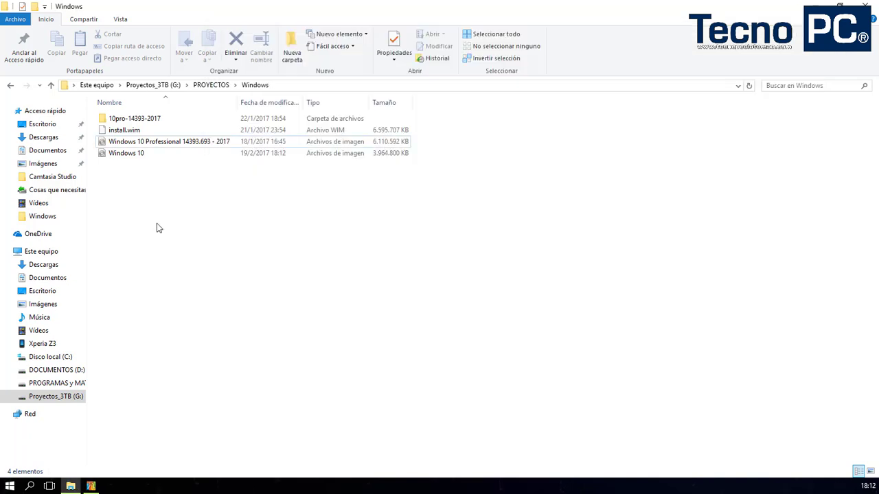
pyautogui.click(144, 142)
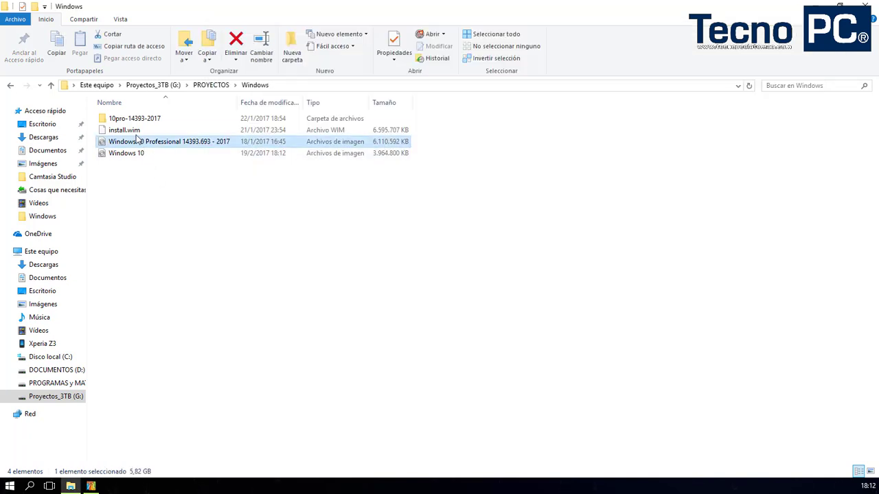
pyautogui.click(137, 154)
pyautogui.click(143, 143)
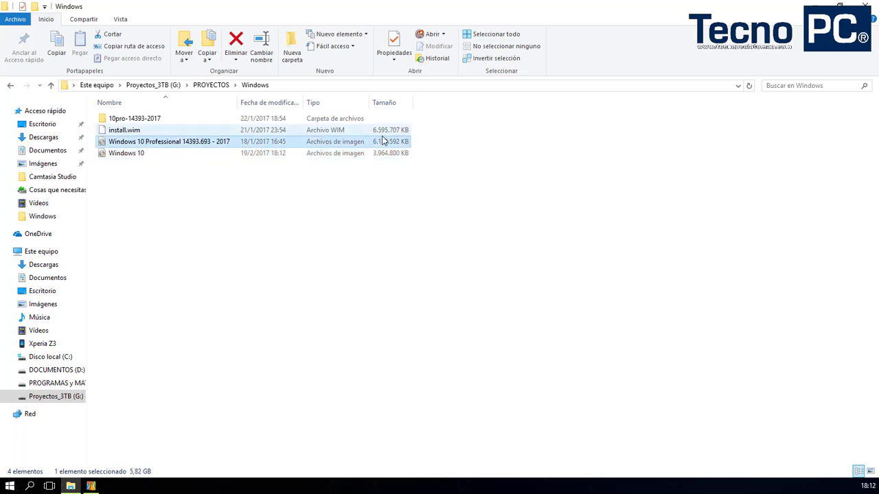
pyautogui.click(121, 154)
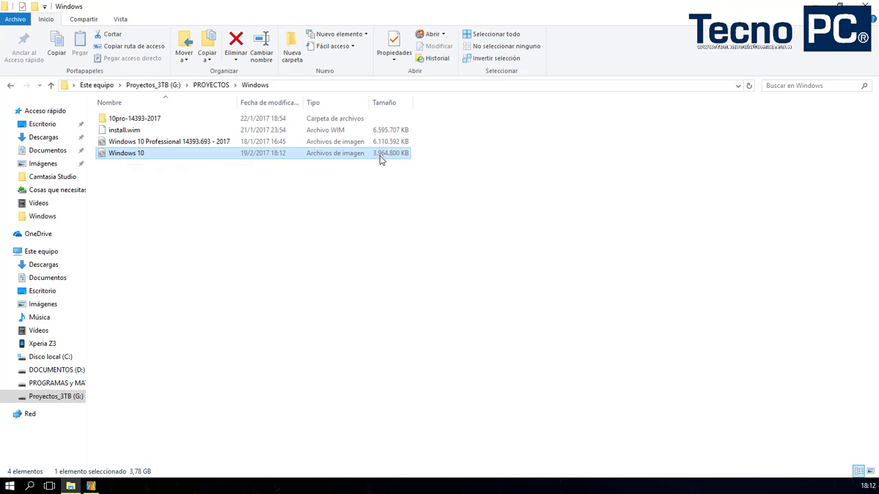
# - Review the available options for burning the new Windows 10 image or opening it with another program
pyautogui.rightClick(101, 159)
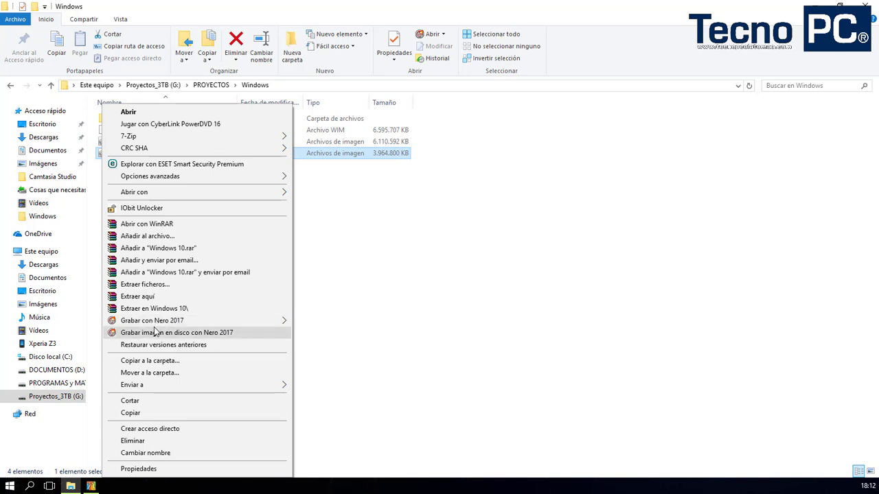
pyautogui.click(435, 291)
pyautogui.click(124, 157)
pyautogui.rightClick(125, 157)
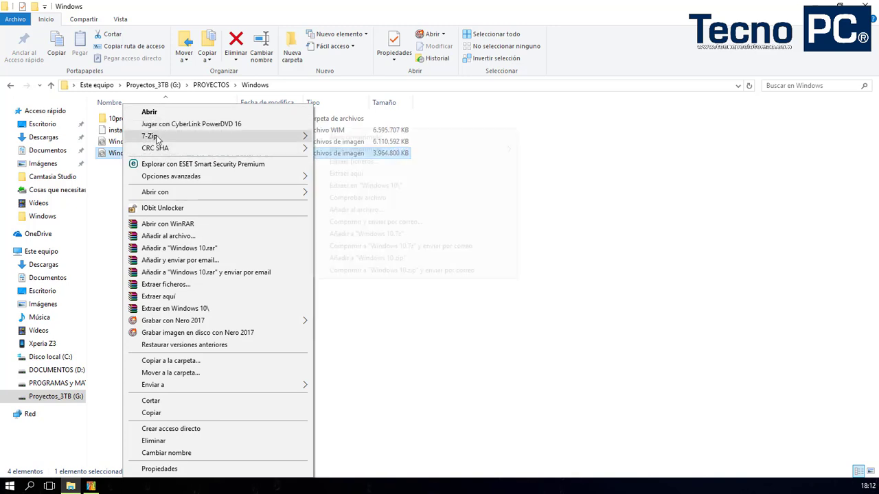
pyautogui.moveTo(155, 142)
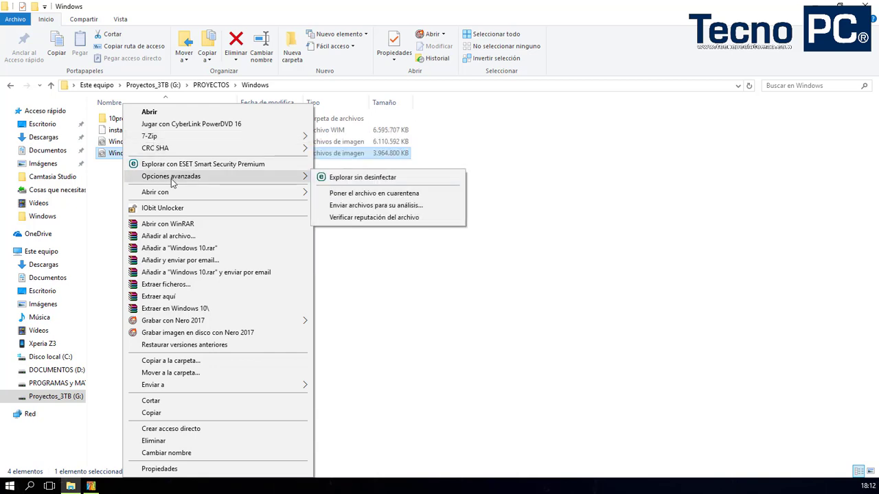
pyautogui.moveTo(241, 195)
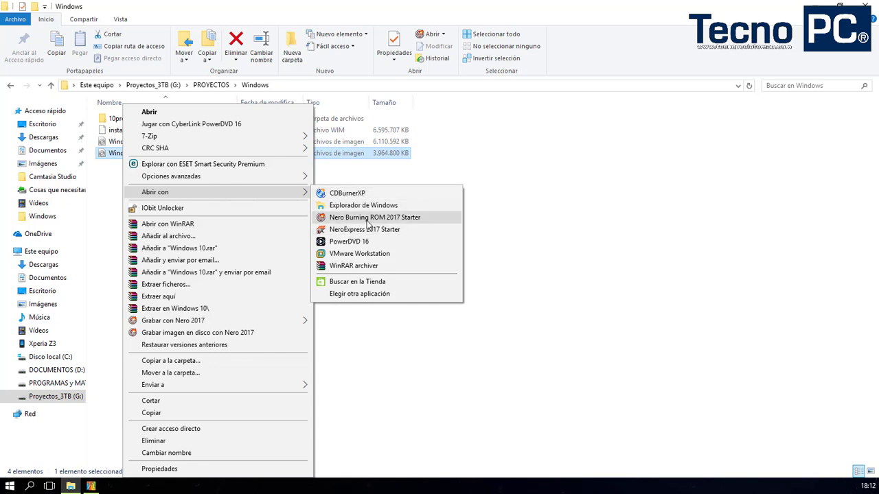
pyautogui.click(109, 195)
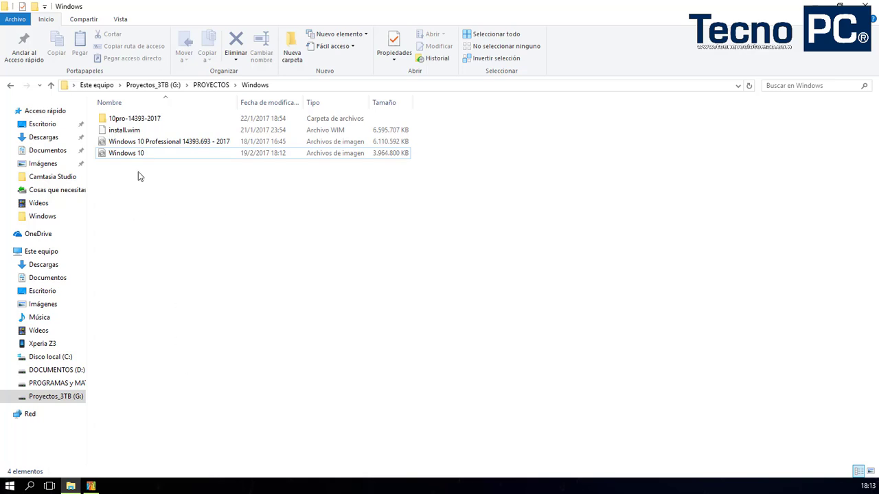
# - Delete the install.esd file from the sources folder inside 10pro-14393-2017
pyautogui.click(130, 131)
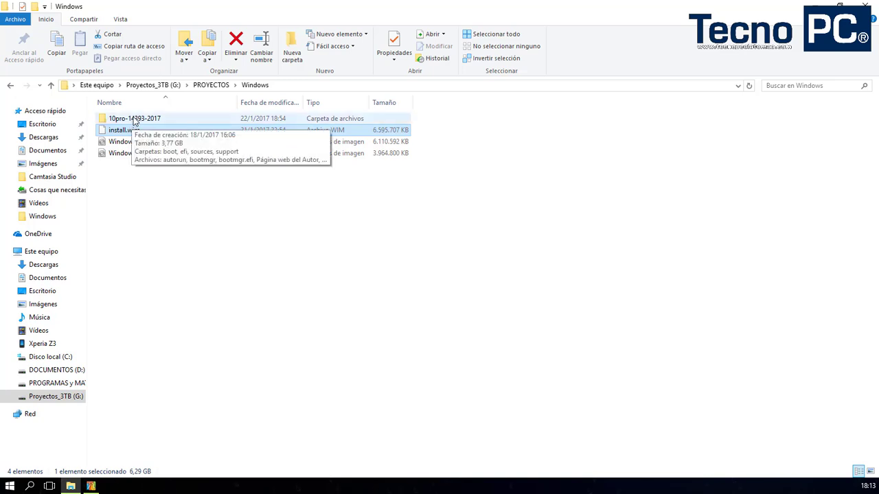
pyautogui.click(125, 156)
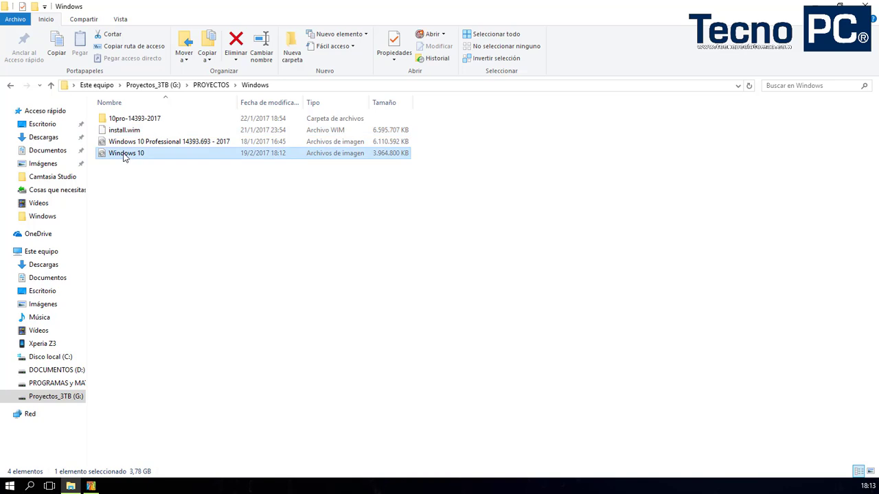
pyautogui.click(154, 234)
pyautogui.click(128, 121)
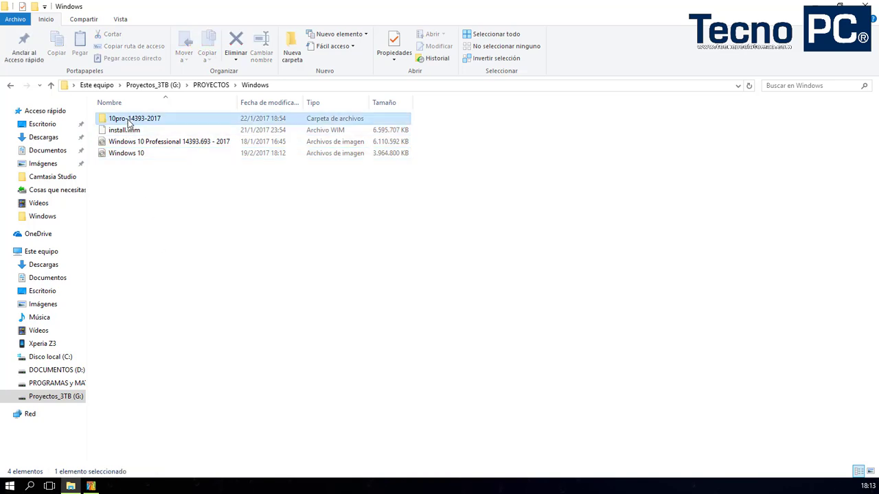
pyautogui.doubleClick(128, 121)
pyautogui.doubleClick(114, 143)
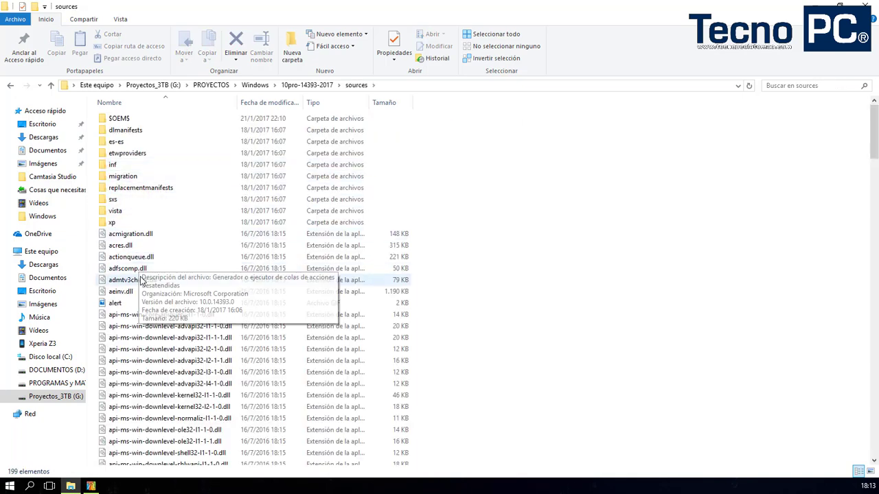
pyautogui.click(142, 281)
pyautogui.write('install')
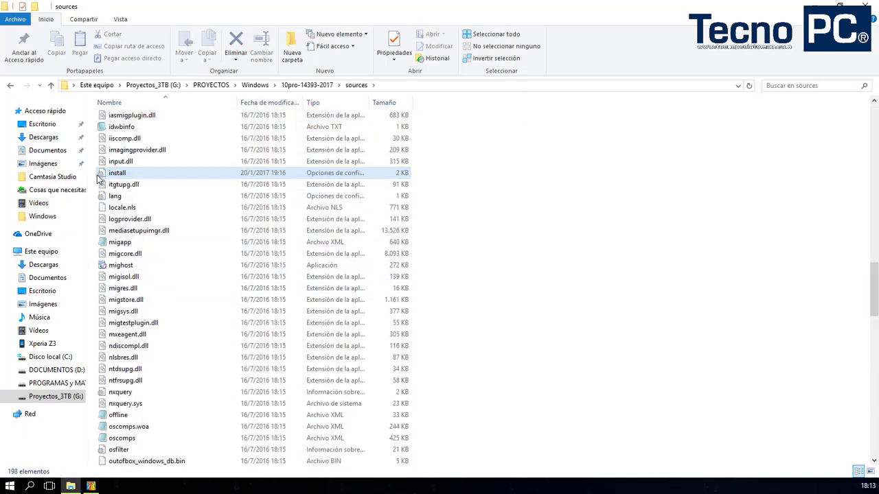
# - Move install.wim from the Windows folder back into the sources folder of 10pro-14393-2017, and return to the Windows folder
pyautogui.click(10, 85)
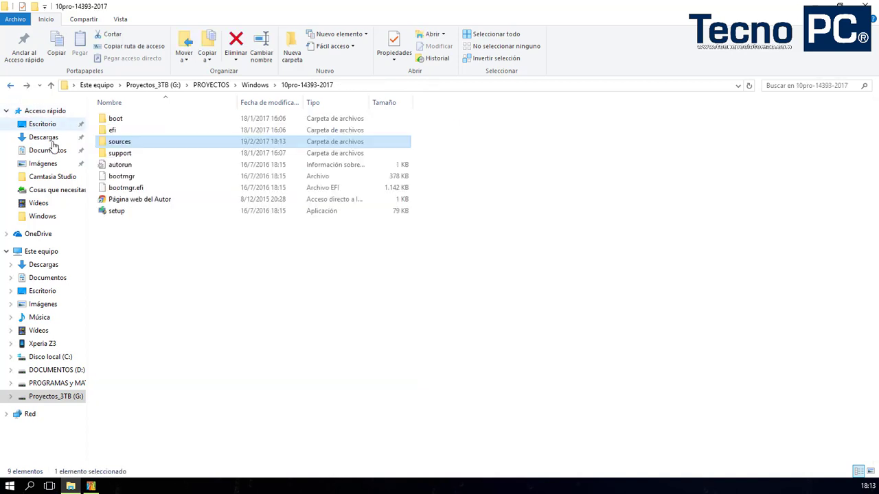
pyautogui.click(51, 85)
pyautogui.click(118, 131)
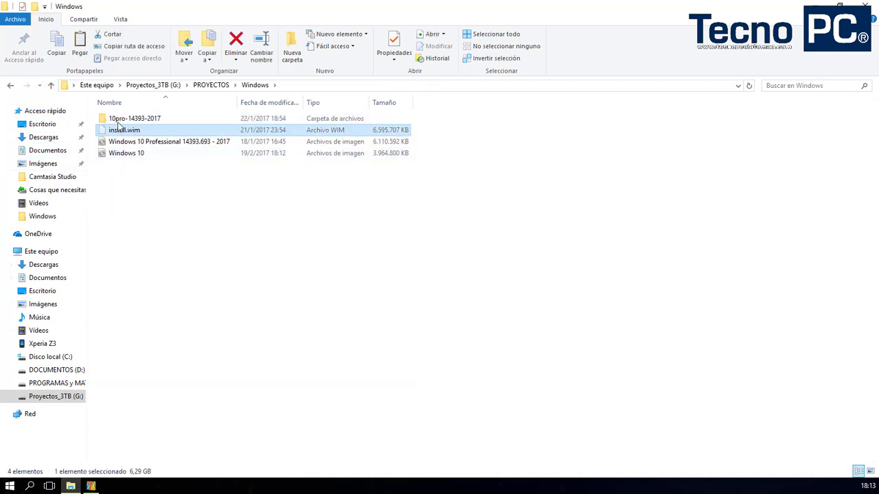
pyautogui.doubleClick(117, 120)
pyautogui.doubleClick(116, 142)
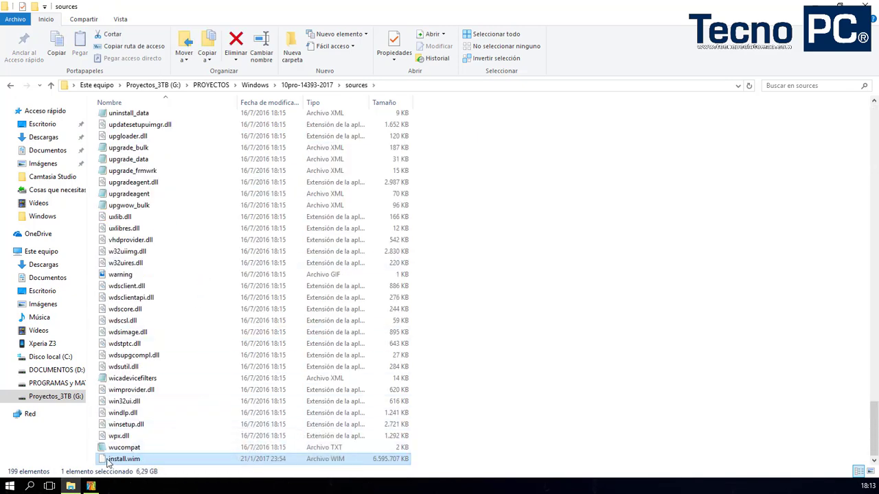
pyautogui.click(12, 86)
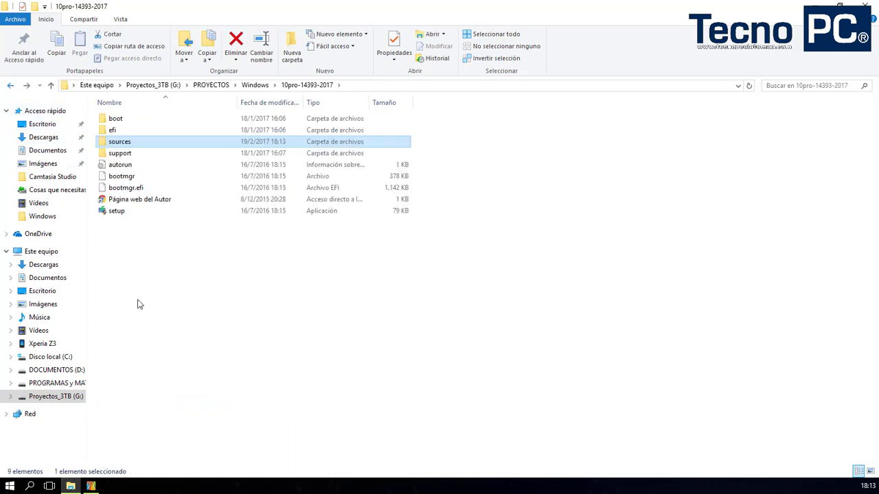
pyautogui.click(50, 85)
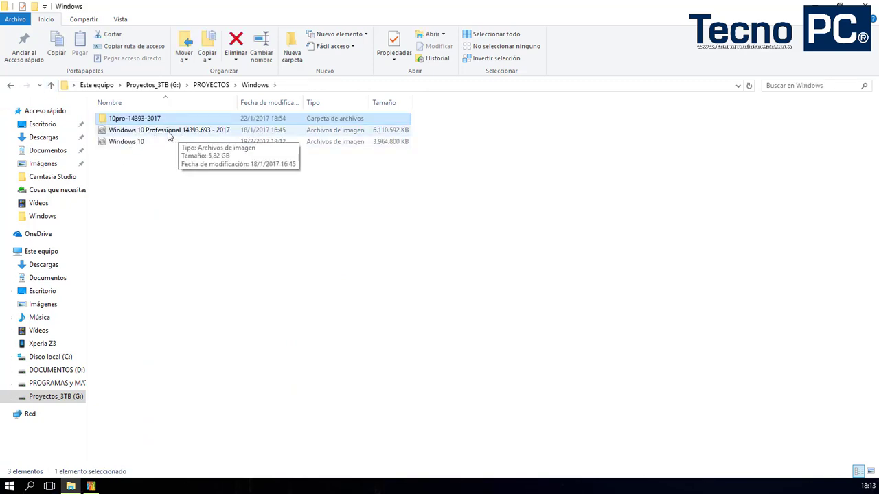
# - Open the 10pro-14393-2017 folder and select all of its files and folders
pyautogui.click(142, 195)
pyautogui.click(108, 120)
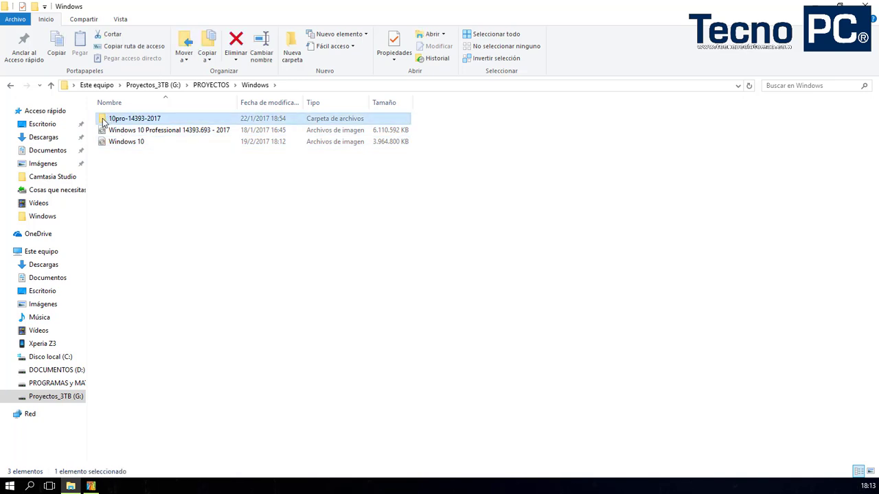
pyautogui.doubleClick(103, 122)
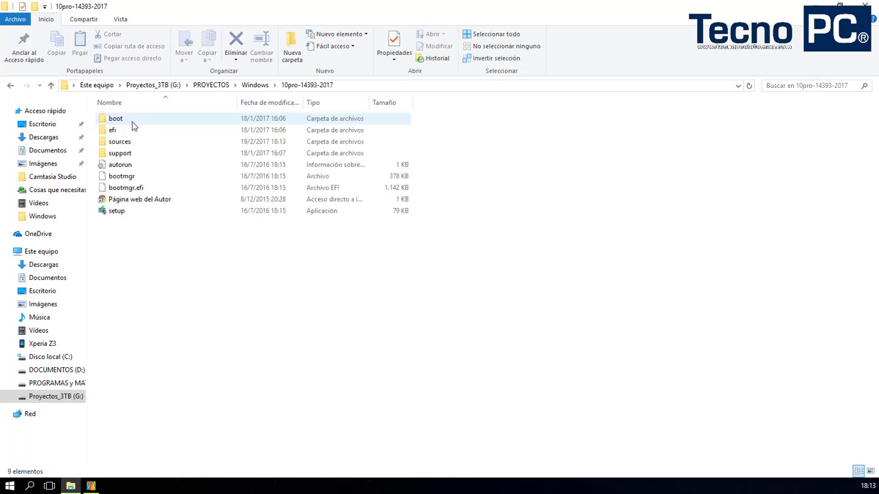
pyautogui.hotkey('ctrl', 'a')
pyautogui.rightClick(251, 189)
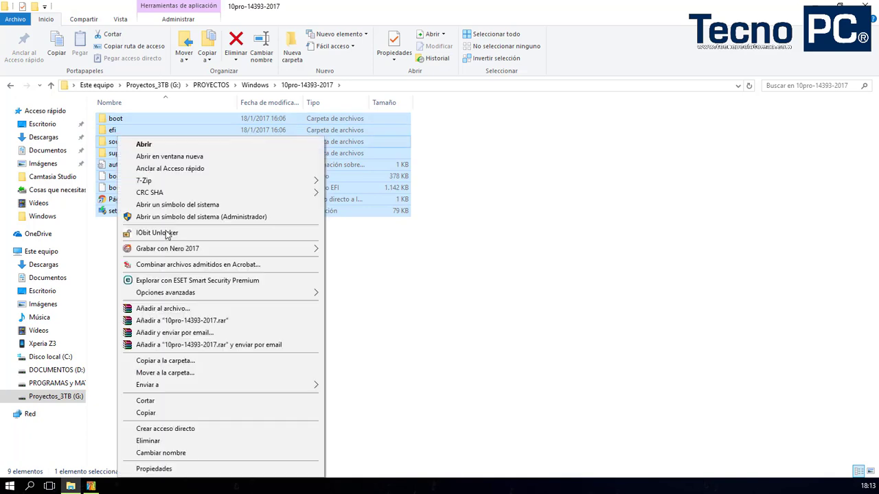
pyautogui.click(175, 351)
pyautogui.rightClick(131, 194)
pyautogui.click(190, 327)
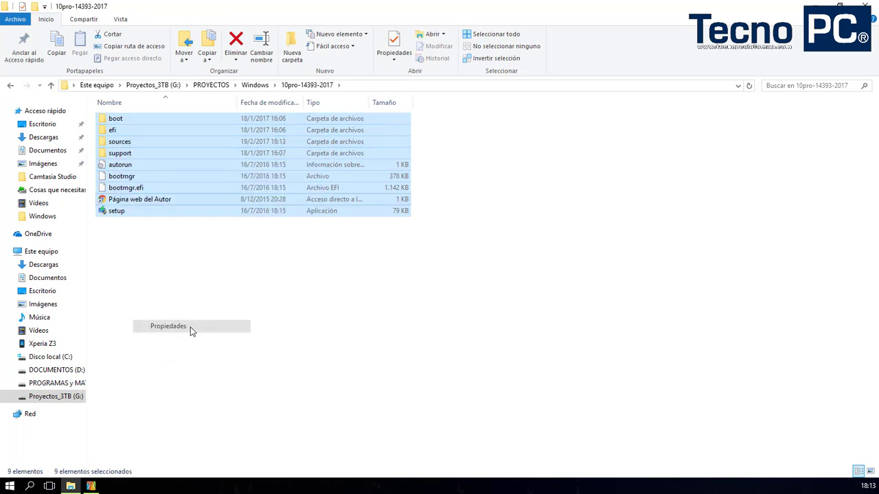
pyautogui.click(325, 200)
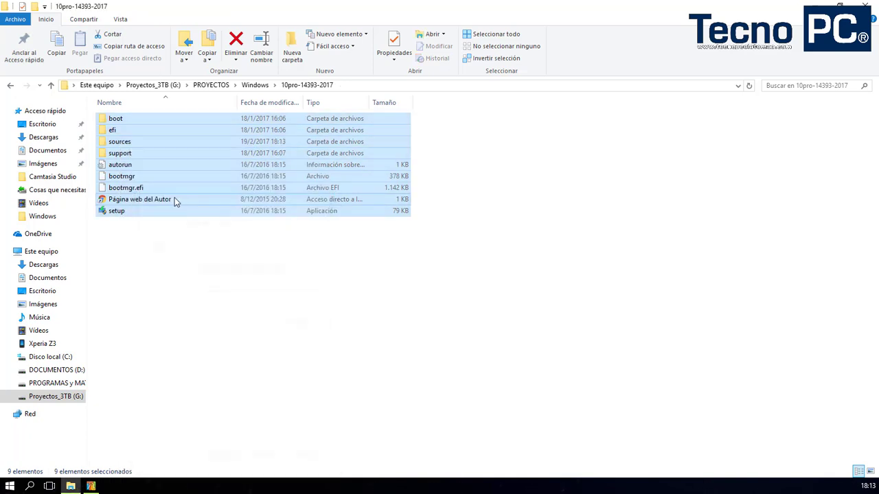
pyautogui.rightClick(172, 199)
pyautogui.click(210, 327)
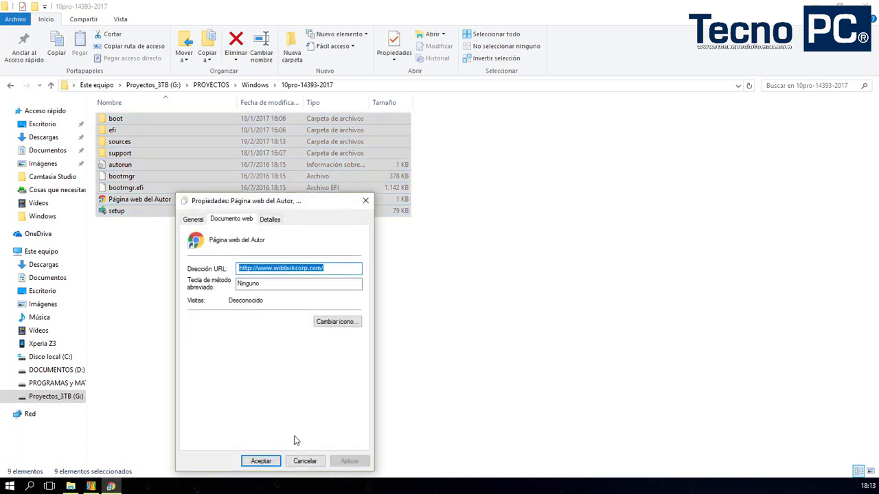
pyautogui.click(304, 459)
# - Check the combined size of everything in the 10pro-14393-2017 folder through its properties
pyautogui.moveTo(186, 297); pyautogui.dragTo(117, 123)
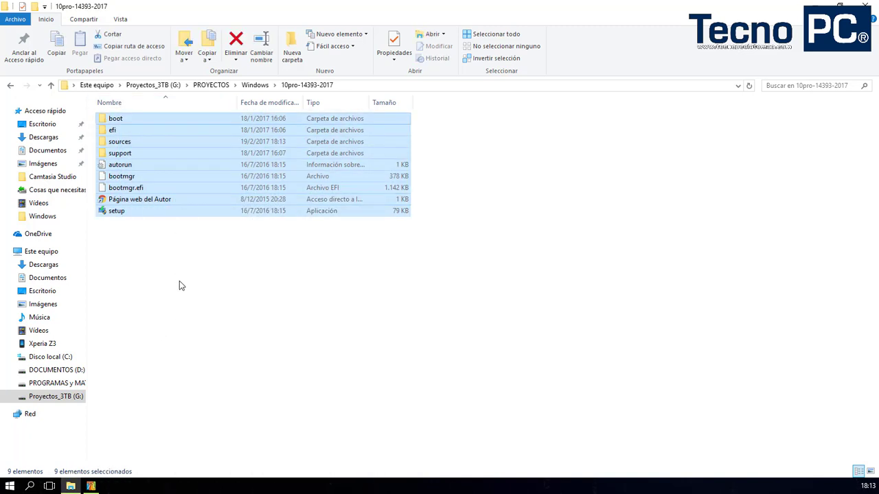
pyautogui.rightClick(147, 158)
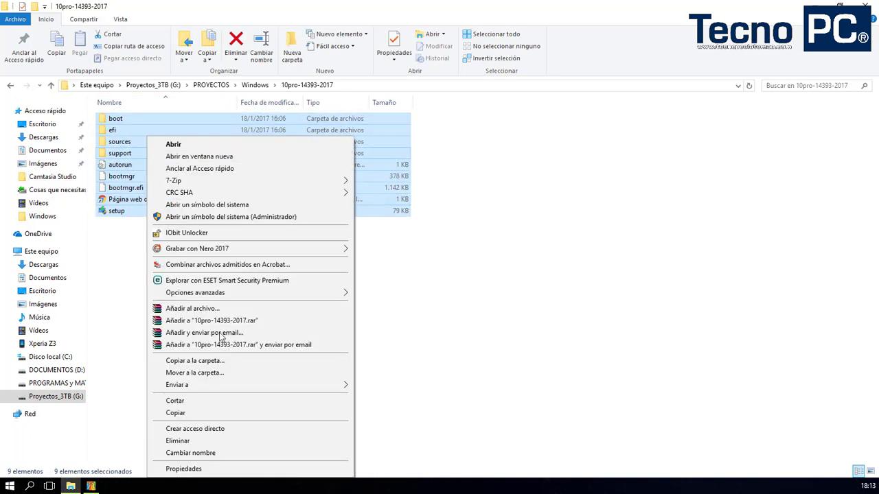
pyautogui.click(205, 469)
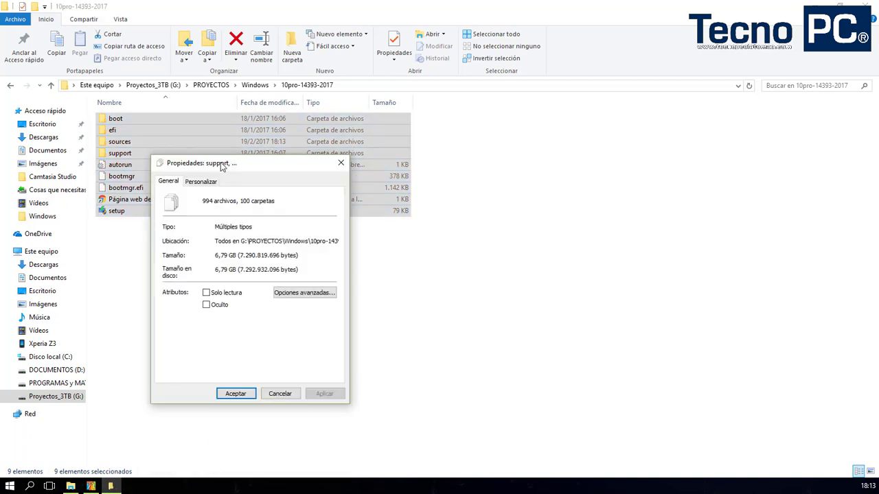
pyautogui.moveTo(221, 165); pyautogui.dragTo(220, 148)
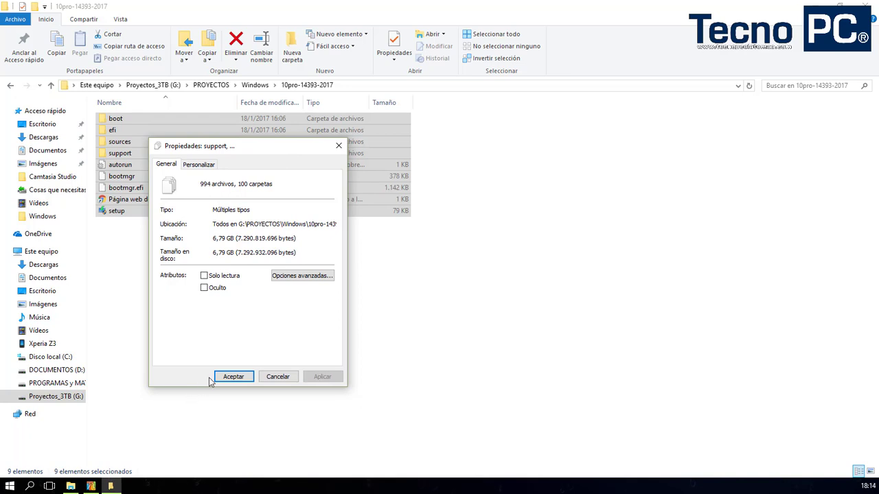
pyautogui.click(272, 378)
pyautogui.click(230, 349)
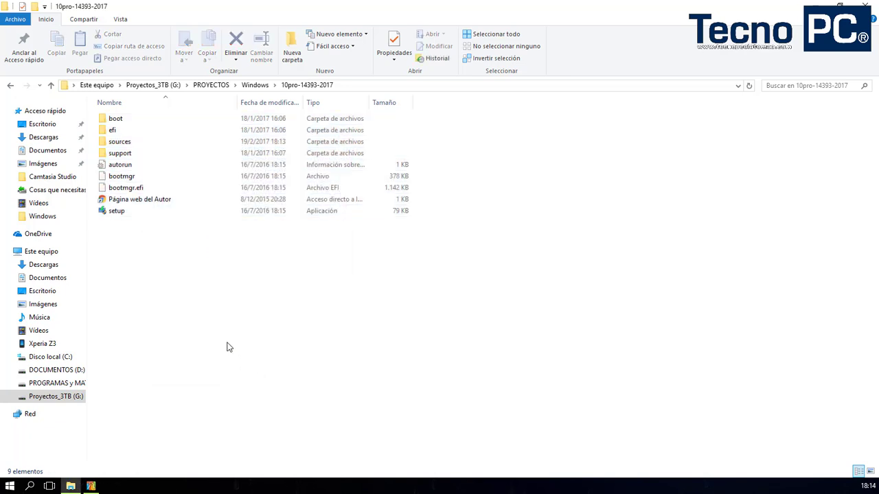
# - In NTLite, convert install.wim to split SWM with a 1024 MB part size, keeping the source image and declining the recommended size
pyautogui.click(91, 486)
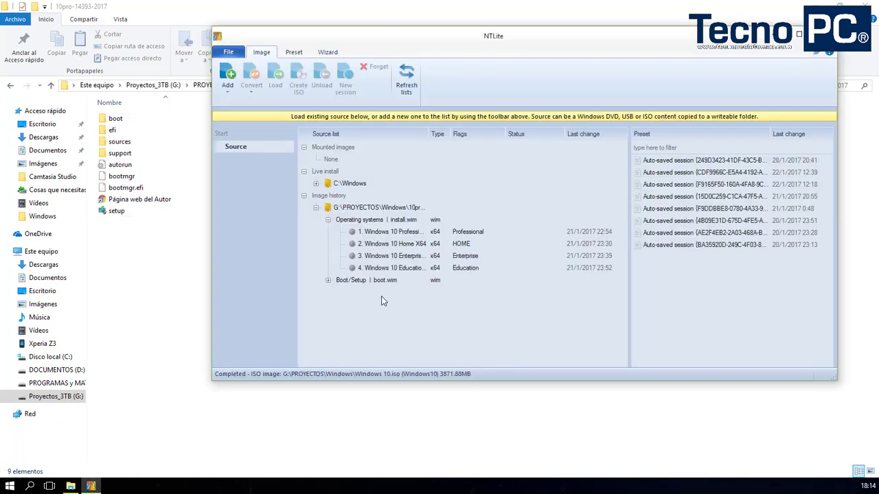
pyautogui.click(386, 222)
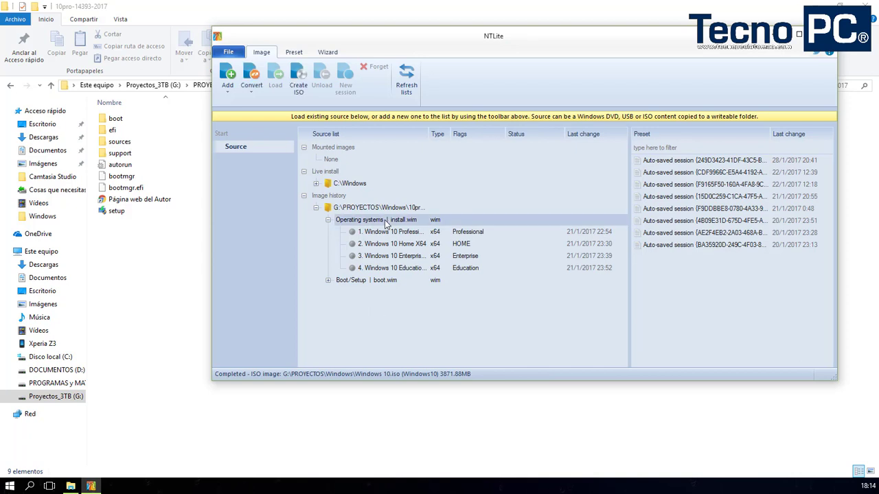
pyautogui.rightClick(424, 225)
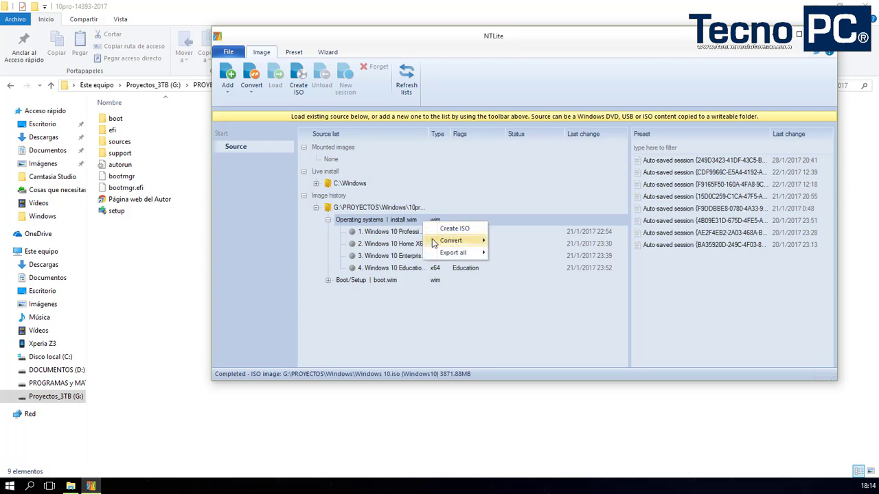
pyautogui.moveTo(431, 241)
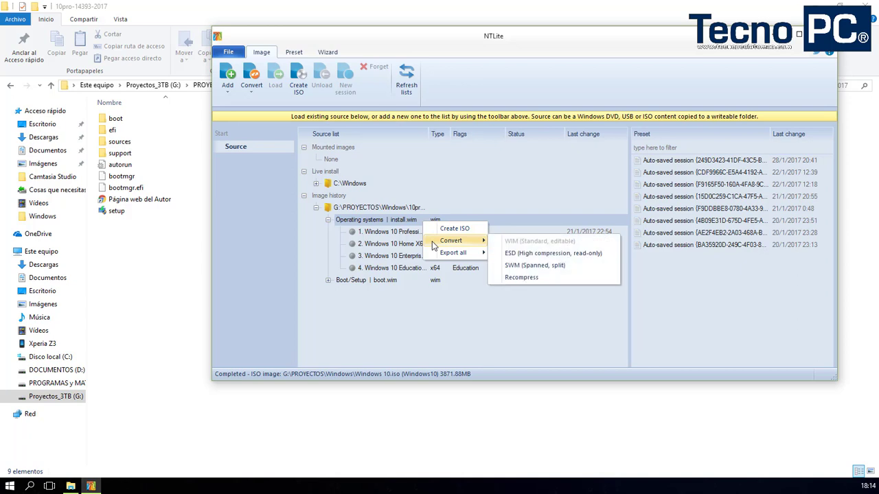
pyautogui.click(518, 266)
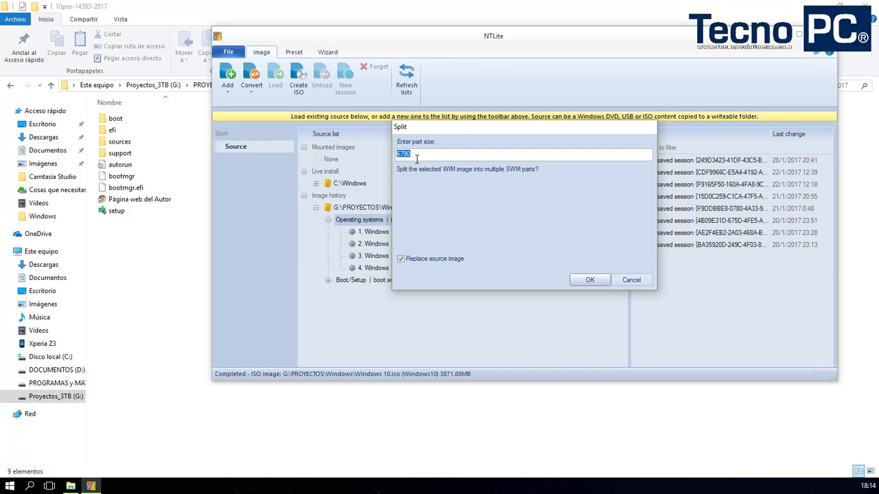
pyautogui.write('1024')
pyautogui.click(402, 261)
pyautogui.click(588, 282)
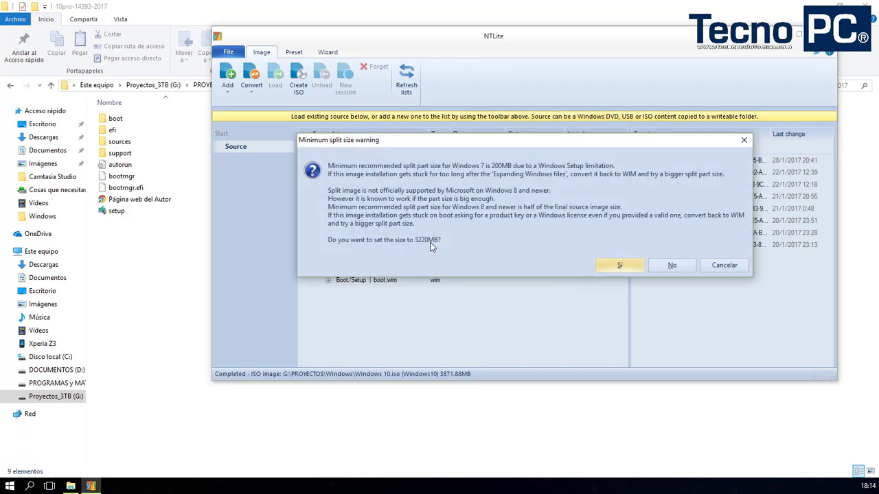
pyautogui.click(672, 266)
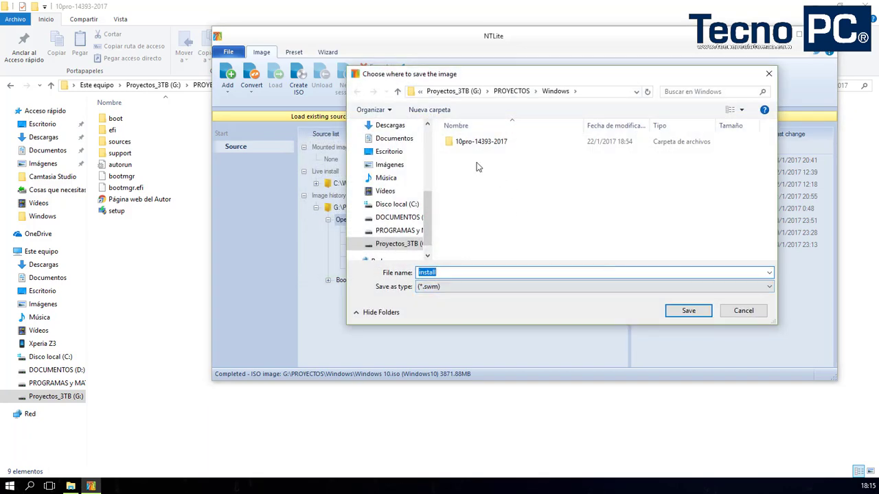
# - Save the split image in the sources folder of 10pro-14393-2017 under the file name Página web del Autor
pyautogui.doubleClick(455, 143)
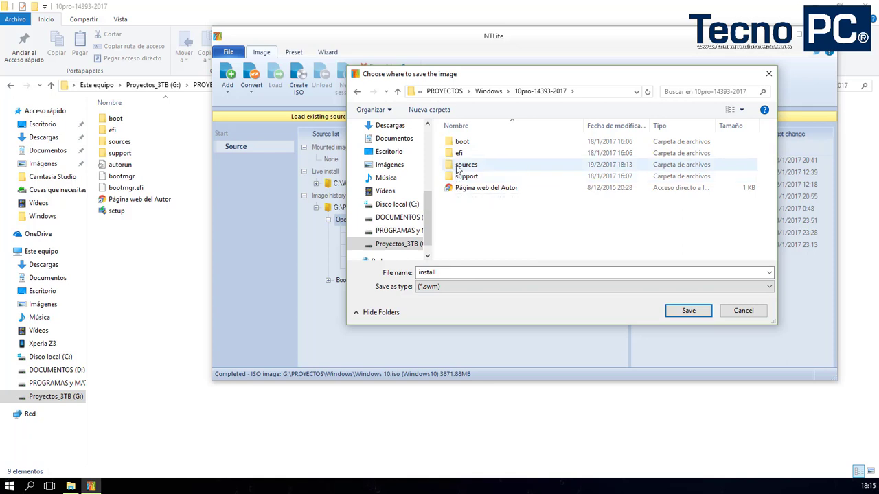
pyautogui.doubleClick(458, 169)
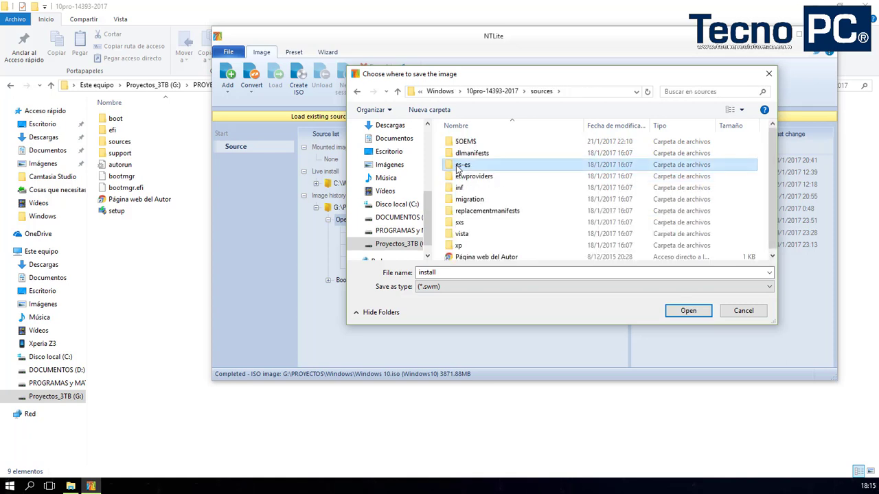
pyautogui.click(467, 272)
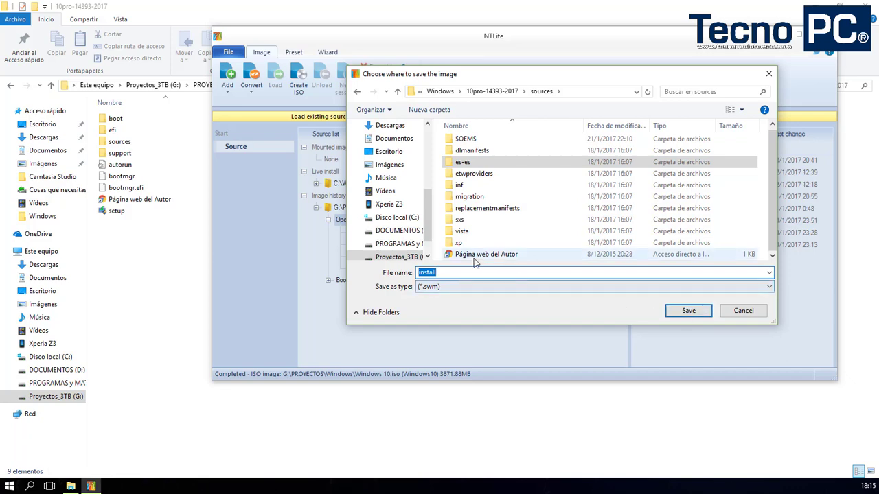
pyautogui.click(493, 255)
pyautogui.click(438, 259)
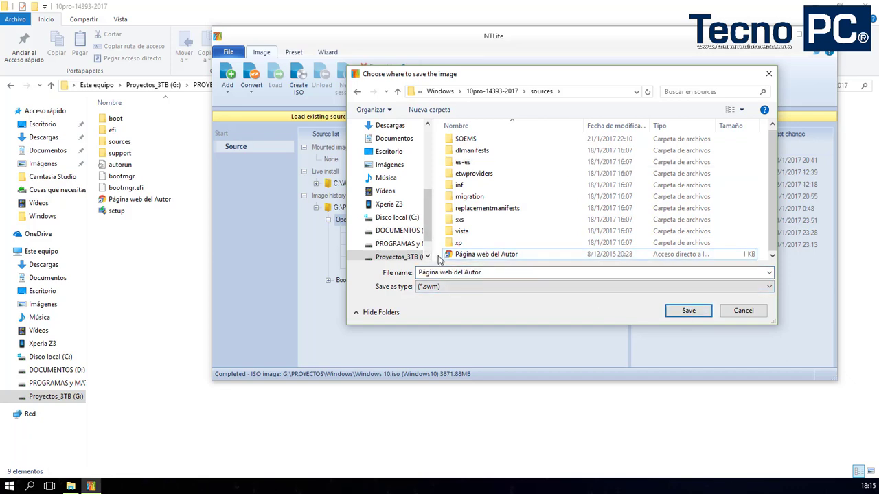
pyautogui.click(689, 313)
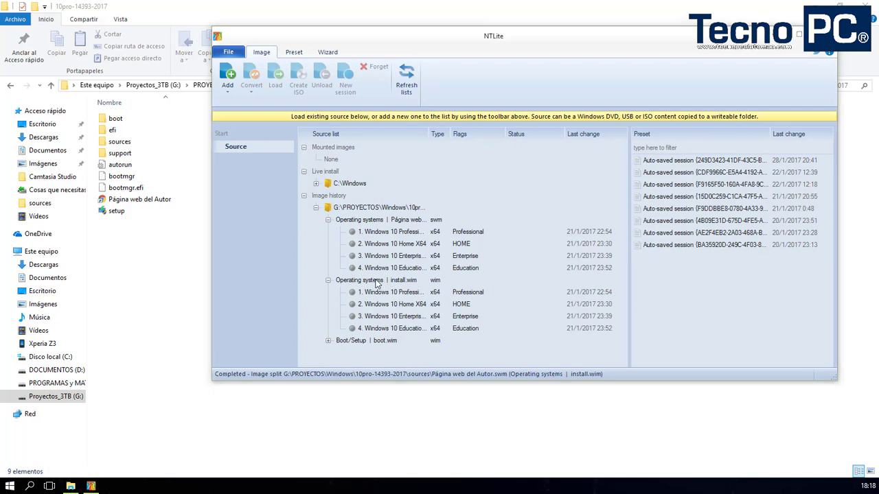
# - Switch to File Explorer, open the sources folder and sort it by modification date to locate the split SWM files
pyautogui.click(428, 223)
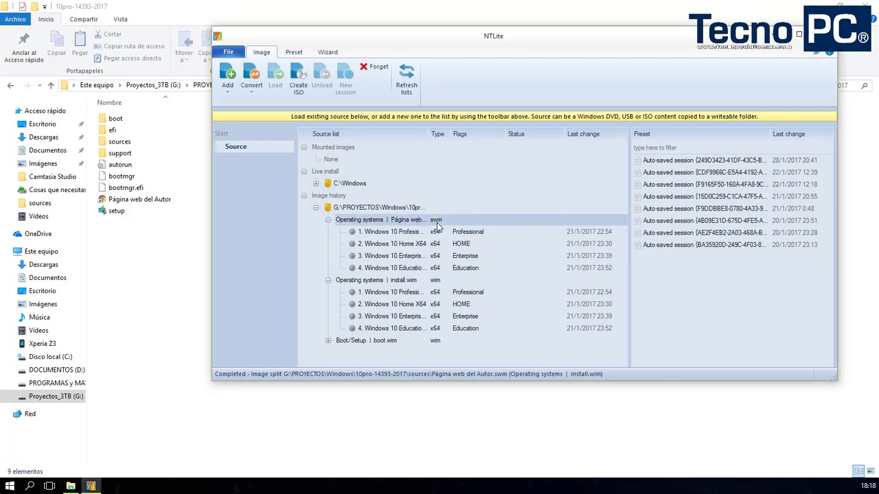
pyautogui.click(405, 282)
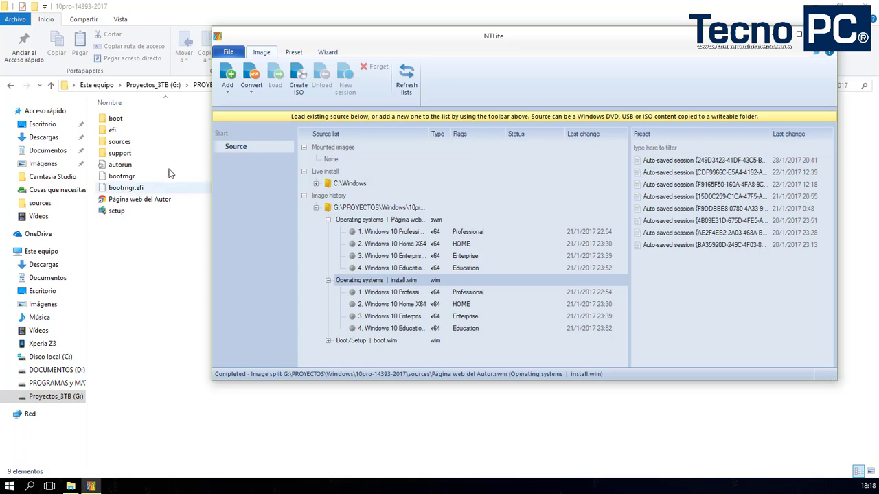
pyautogui.doubleClick(170, 141)
pyautogui.click(168, 315)
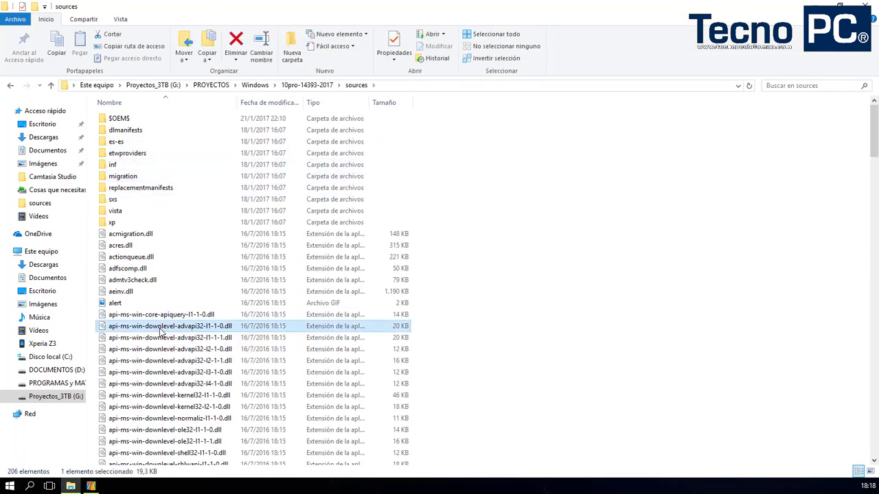
pyautogui.write('install')
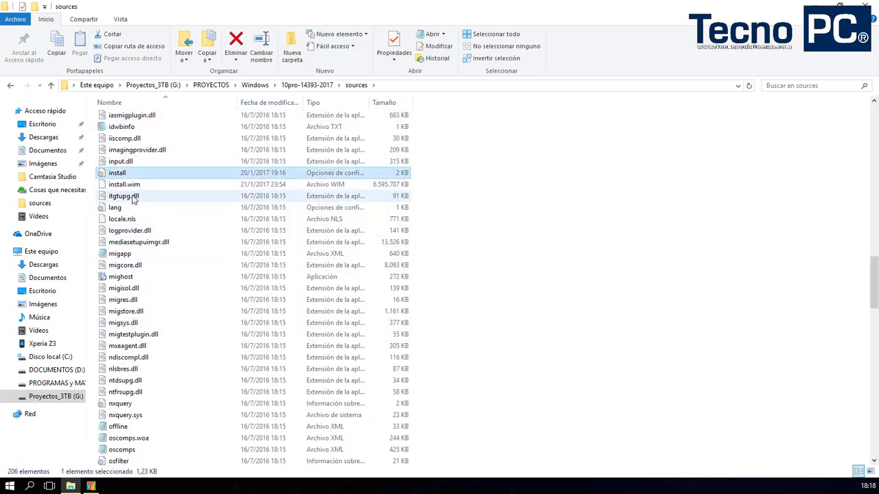
pyautogui.click(129, 186)
pyautogui.scroll(15, 156, 246)
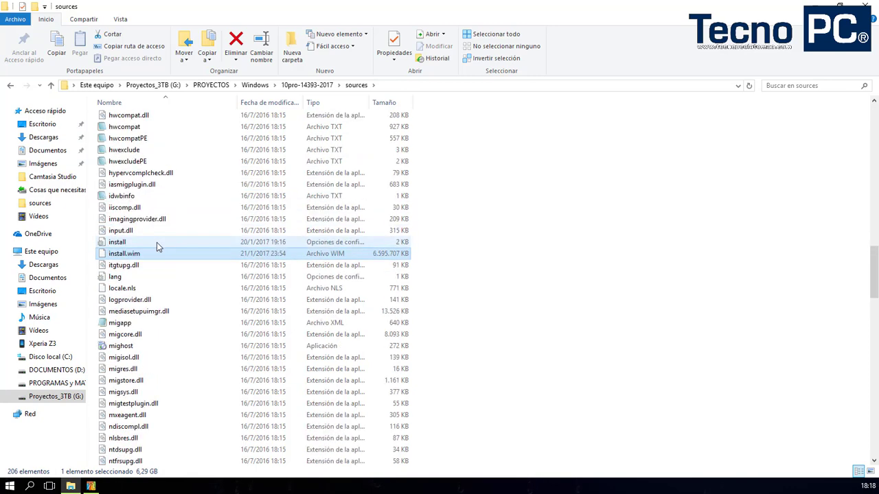
pyautogui.scroll(10, 153, 246)
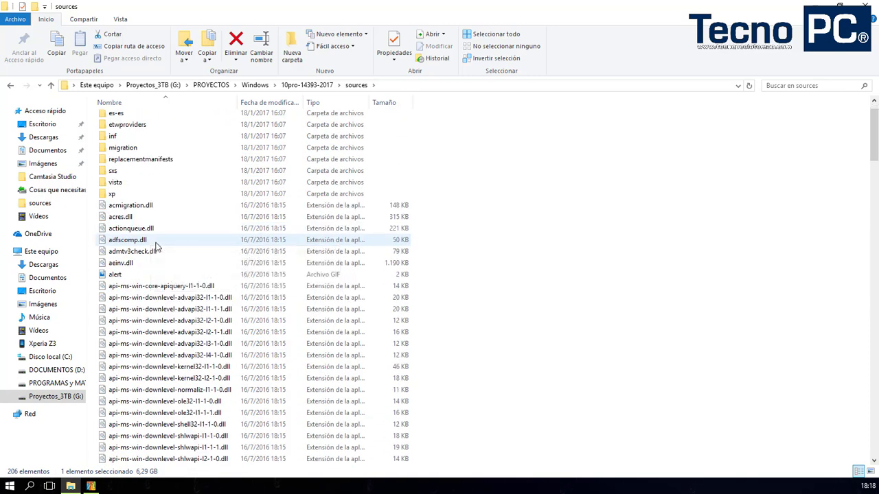
pyautogui.scroll(-10, 206, 237)
pyautogui.scroll(12, 270, 116)
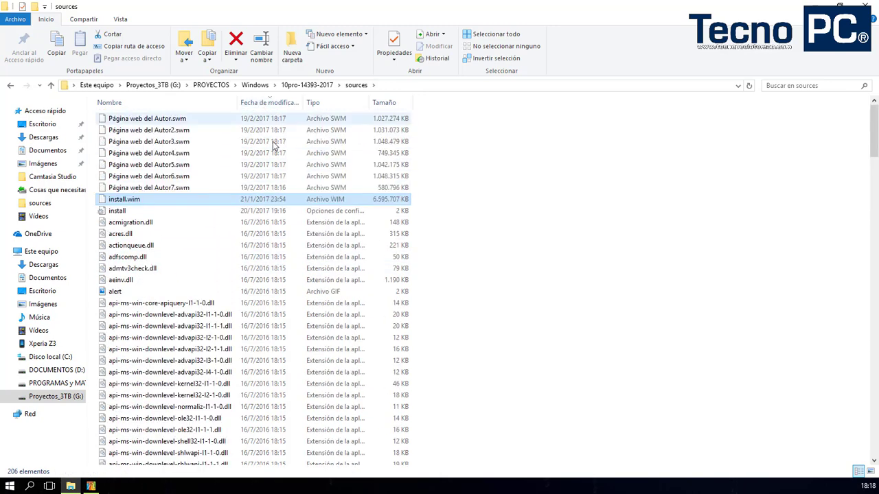
pyautogui.click(153, 120)
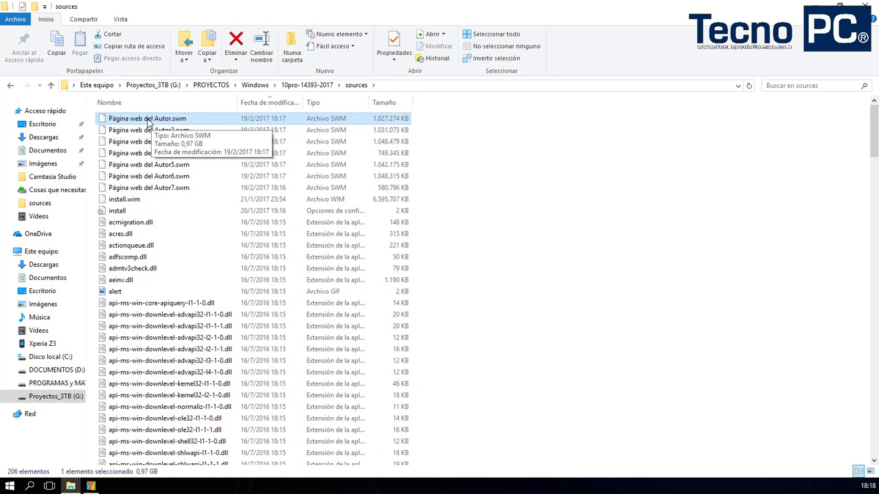
pyautogui.click(148, 121)
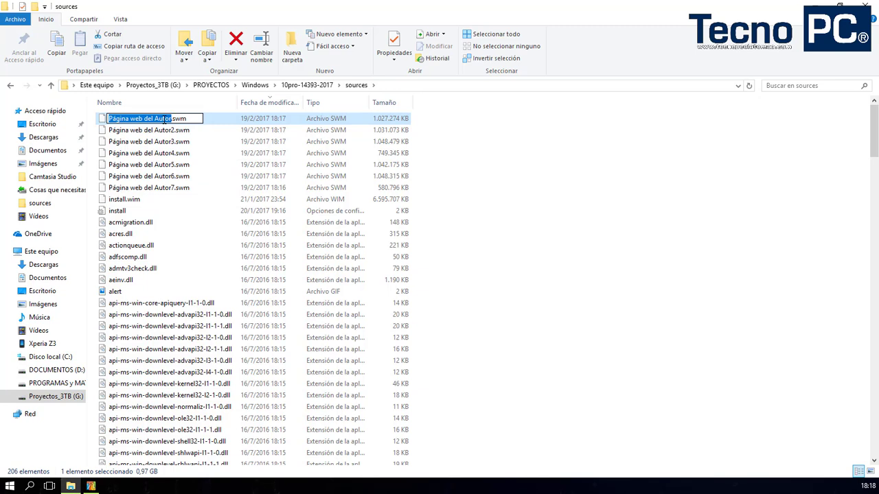
pyautogui.write('in')
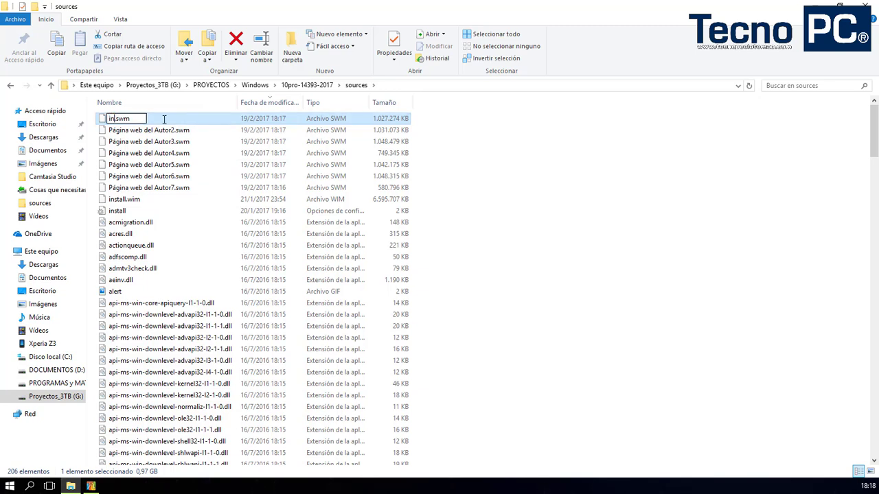
pyautogui.press('BackSpace')
pyautogui.press('BackSpace')
pyautogui.write('i')
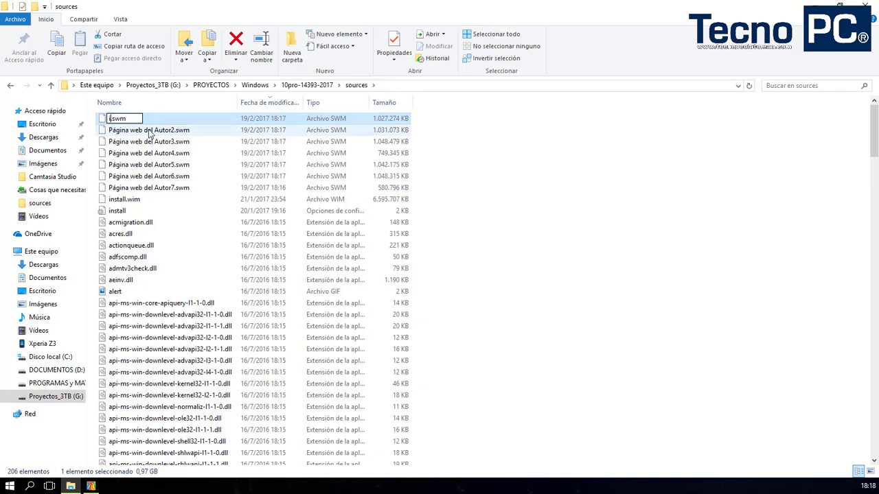
pyautogui.press('Escape')
# - Try batch-renaming all seven Página web del Autor SWM files as Install, and undo the renaming
pyautogui.keyDown('ctrl'); pyautogui.click(149, 131); pyautogui.keyUp('ctrl')
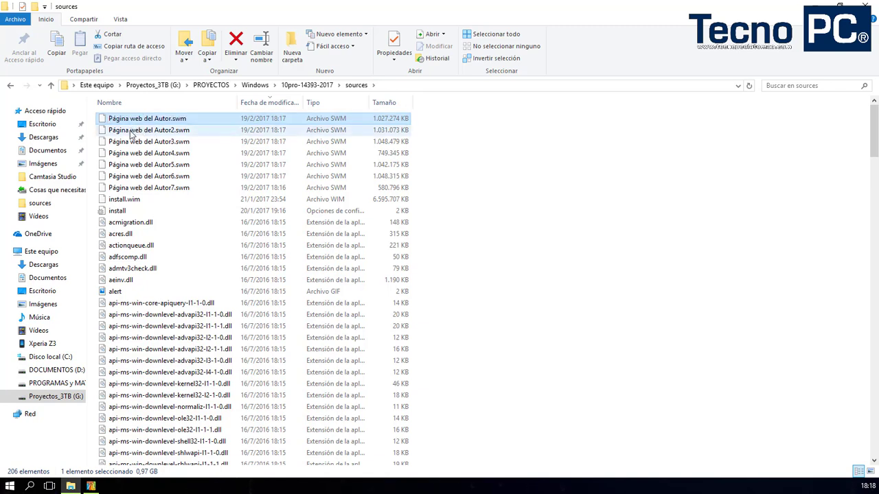
pyautogui.keyDown('ctrl'); pyautogui.click(126, 142); pyautogui.keyUp('ctrl')
pyautogui.keyDown('ctrl'); pyautogui.click(126, 153); pyautogui.keyUp('ctrl')
pyautogui.keyDown('ctrl'); pyautogui.click(126, 165); pyautogui.keyUp('ctrl')
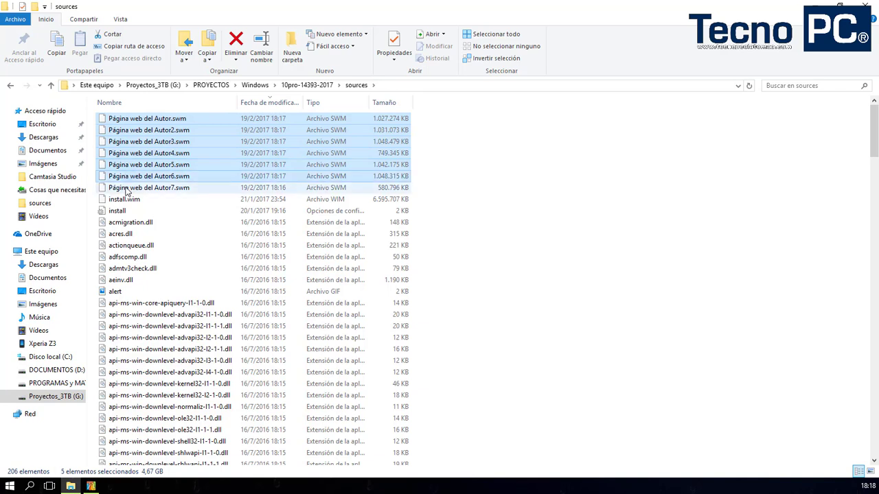
pyautogui.keyDown('ctrl'); pyautogui.click(126, 176); pyautogui.keyUp('ctrl')
pyautogui.keyDown('ctrl'); pyautogui.click(125, 185); pyautogui.keyUp('ctrl')
pyautogui.press('F2')
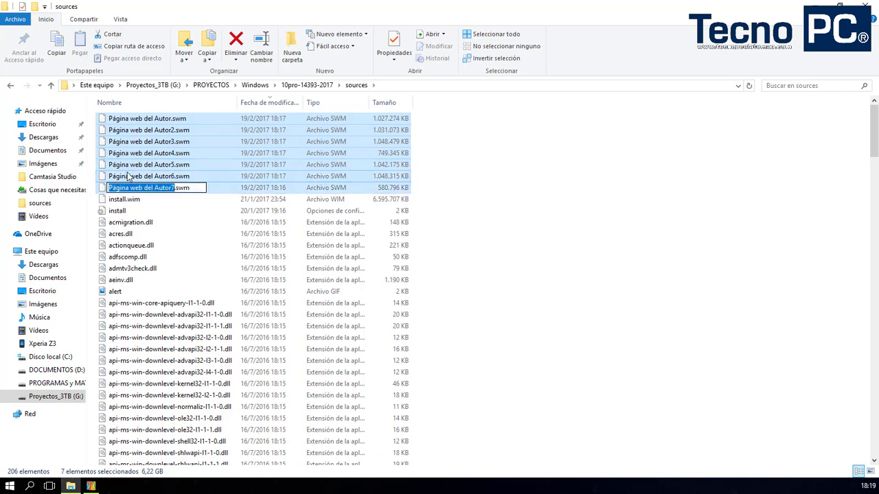
pyautogui.write('Install')
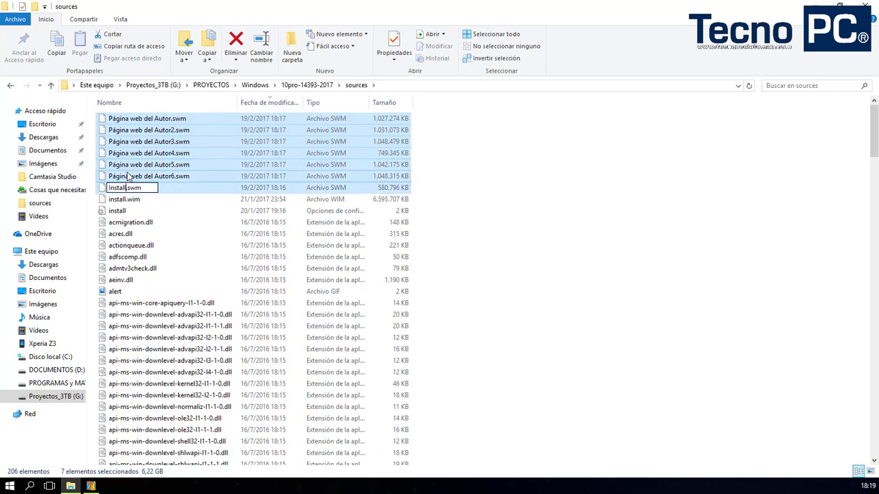
pyautogui.press('Return')
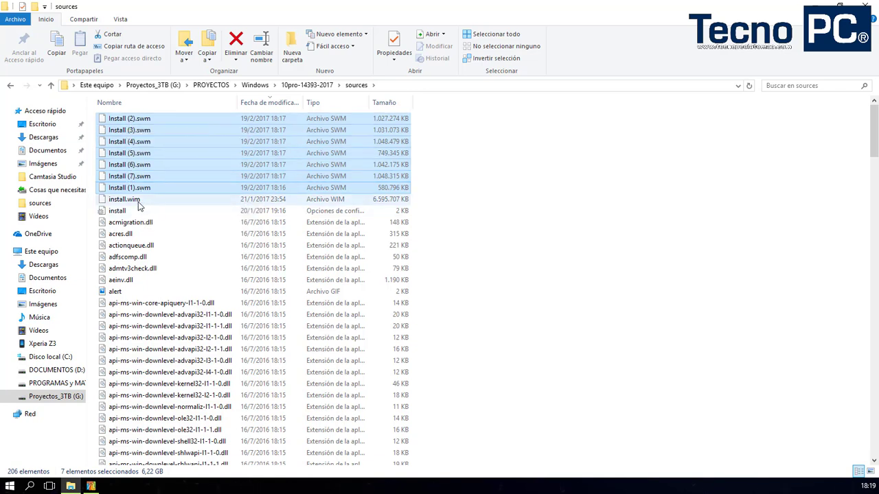
pyautogui.moveTo(135, 200)
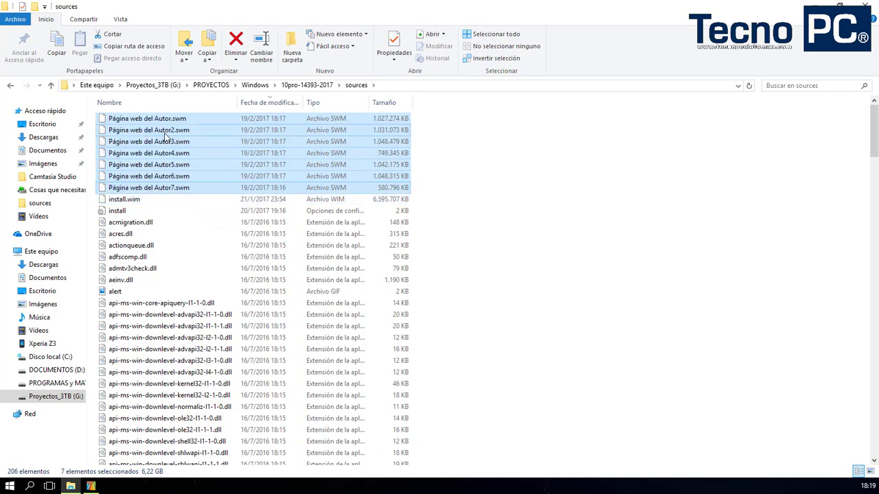
pyautogui.moveTo(173, 180)
# - Rename Página web del Autor.swm as install.swm and Página web del Autor2.swm as install2.swm
pyautogui.click(151, 118)
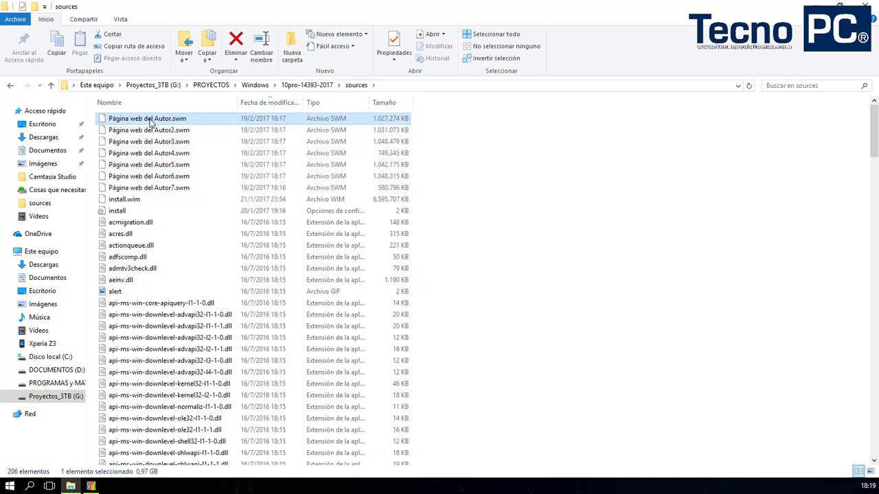
pyautogui.click(151, 118)
pyautogui.write('installn.swm')
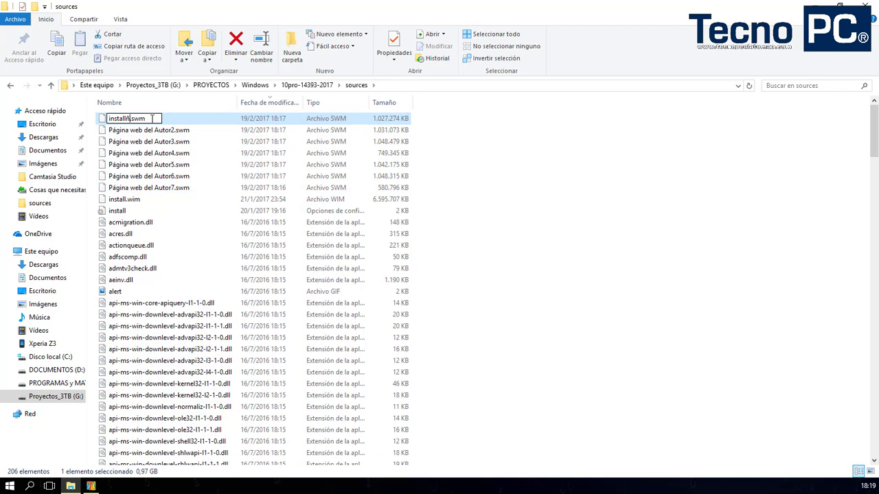
pyautogui.press('BackSpace')
pyautogui.press('Tab')
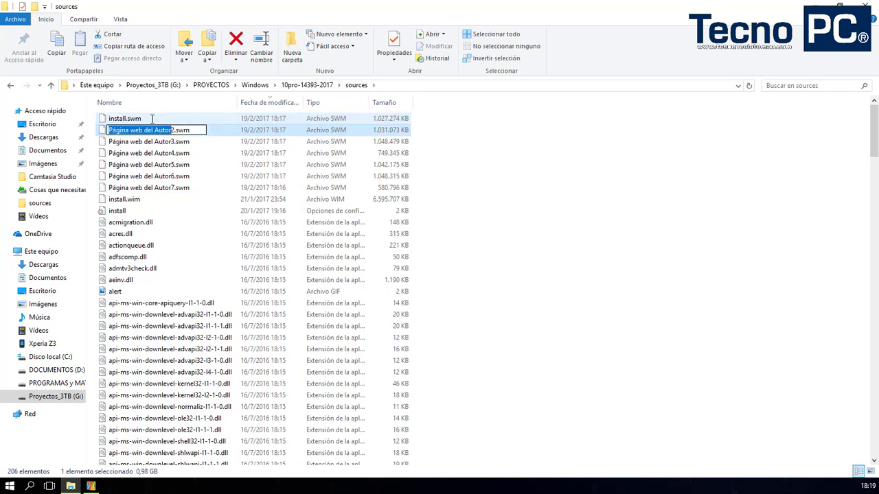
pyautogui.write('install')
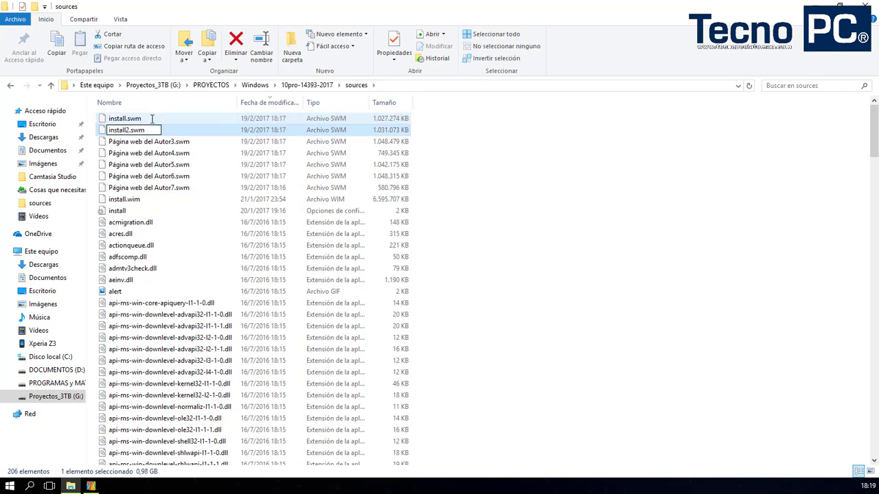
pyautogui.press('Tab')
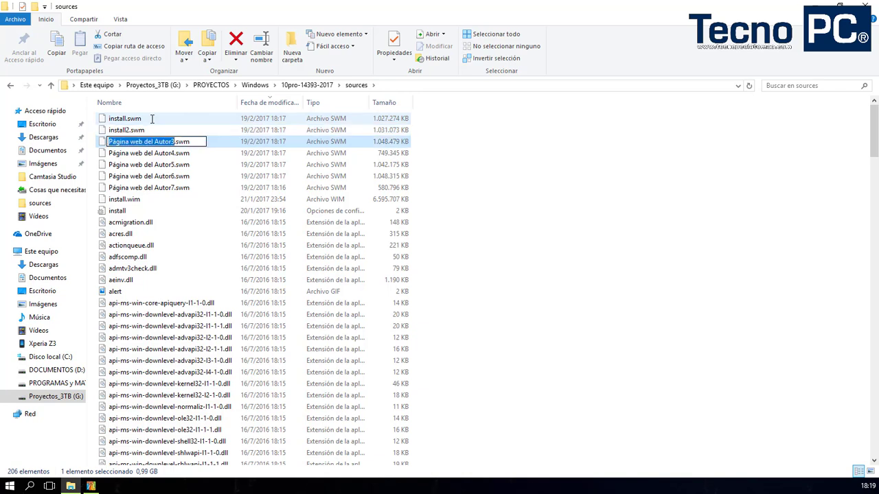
# - Rename Página web del Autor3.swm as install3.swm and Página web del Autor4.swm as install4.swm, all in lowercase
pyautogui.write('Install')
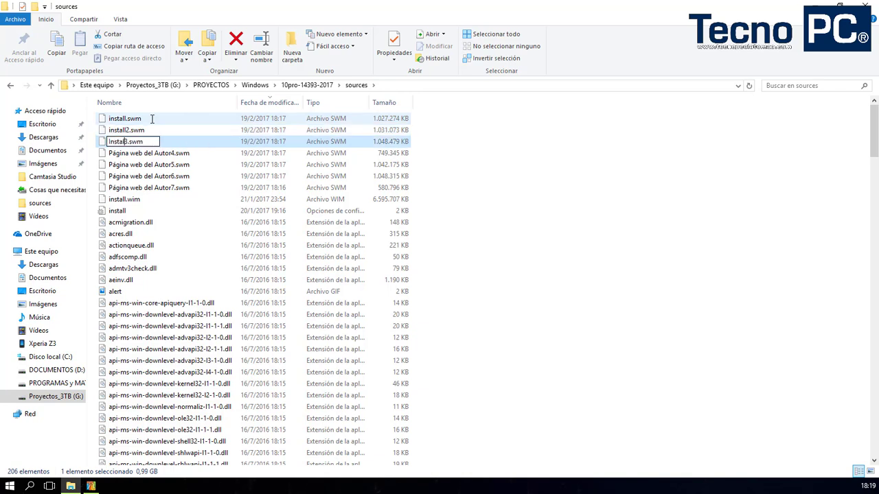
pyautogui.press('Home')
pyautogui.press('Delete')
pyautogui.write('i')
pyautogui.press('Tab')
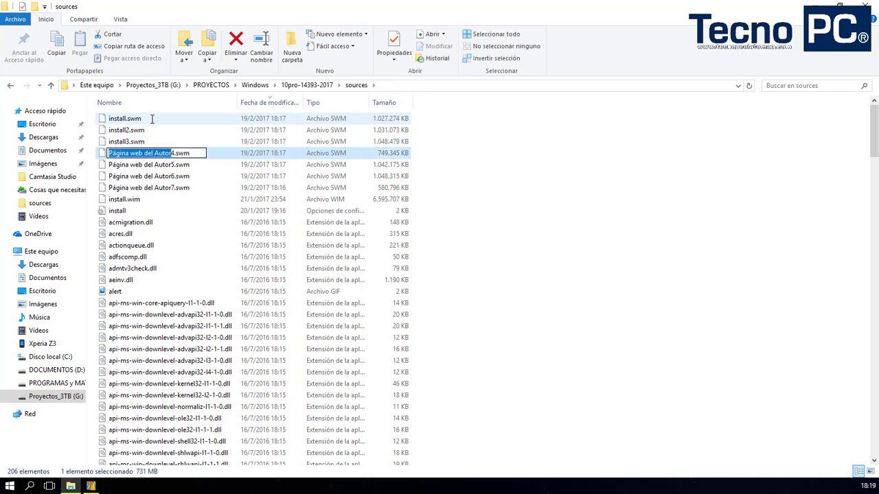
pyautogui.write('install')
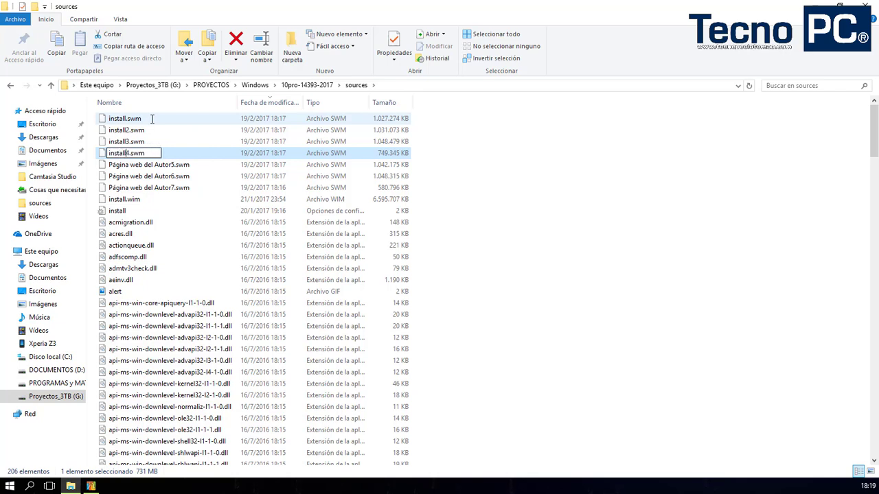
pyautogui.press('Tab')
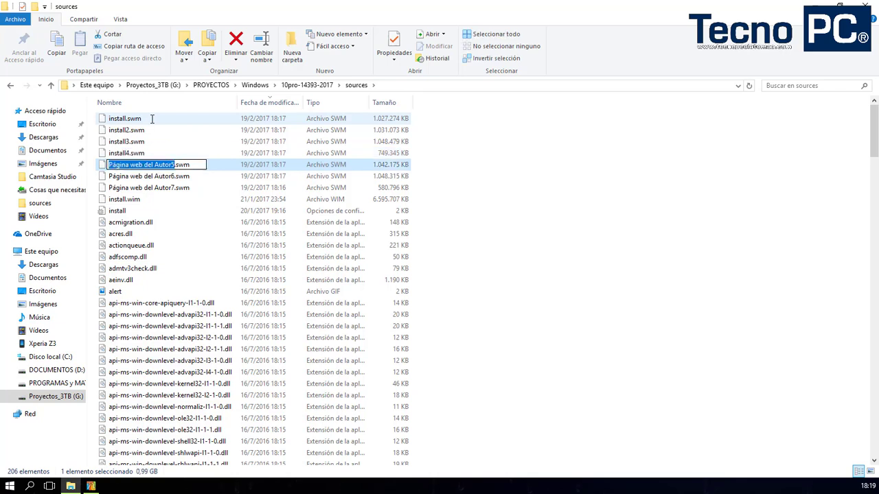
# - Rename Página web del Autor5.swm as install5.swm and Página web del Autor6.swm as install6.swm
pyautogui.write('install')
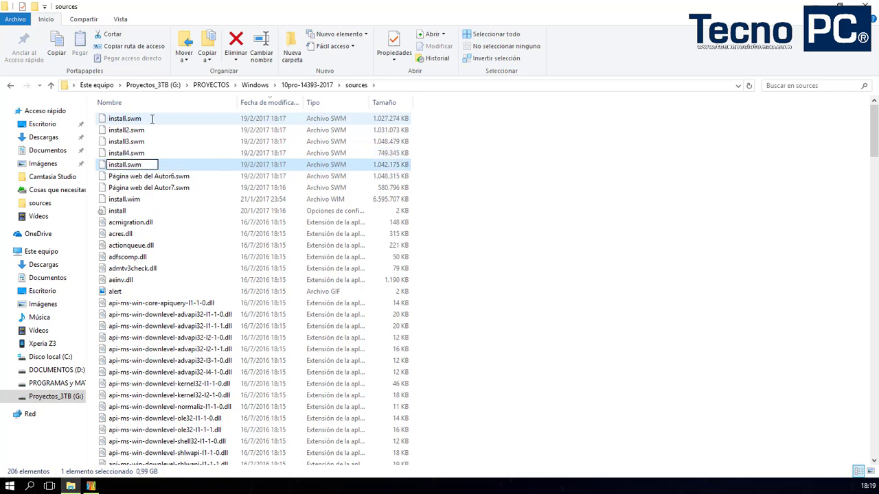
pyautogui.write('5')
pyautogui.press('Tab')
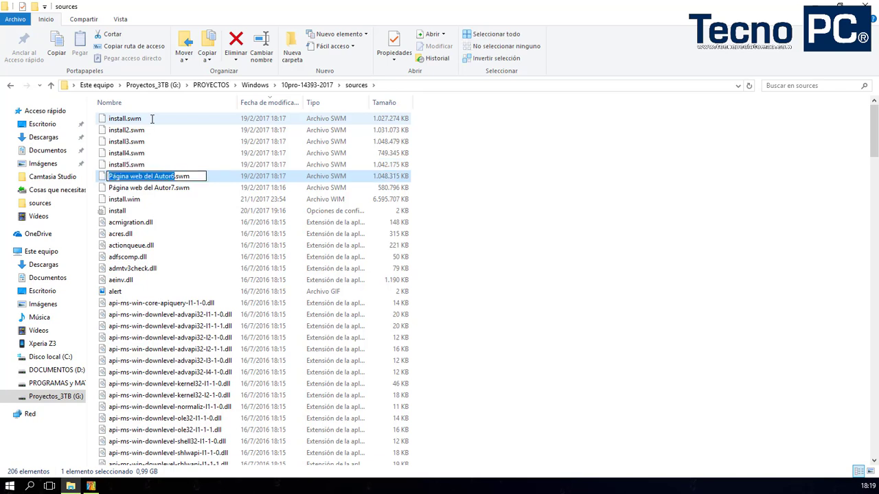
pyautogui.write('install')
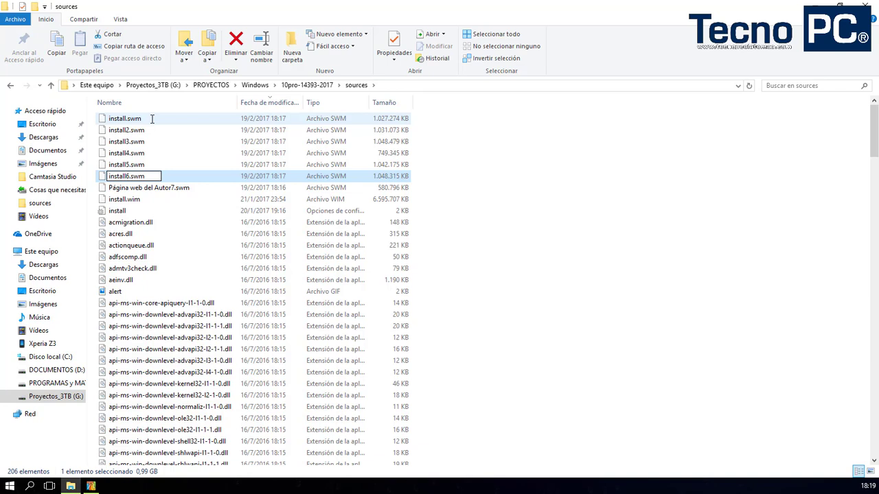
# - Rename the file "Página web del Autor7.swm" in the sources folder as install7.swm
pyautogui.press('Tab')
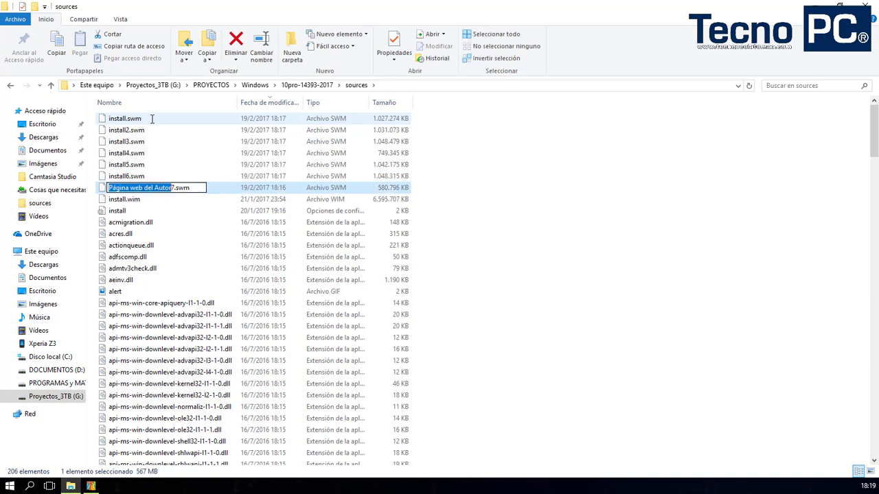
pyautogui.write('install')
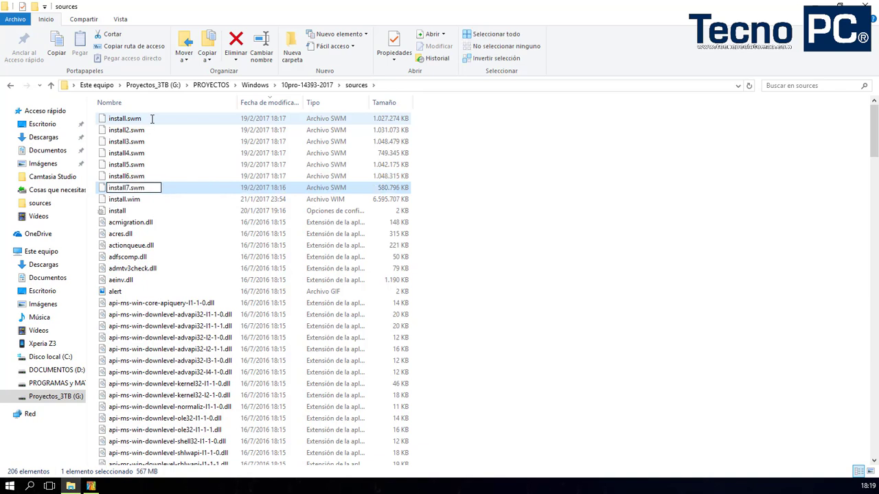
pyautogui.press('Return')
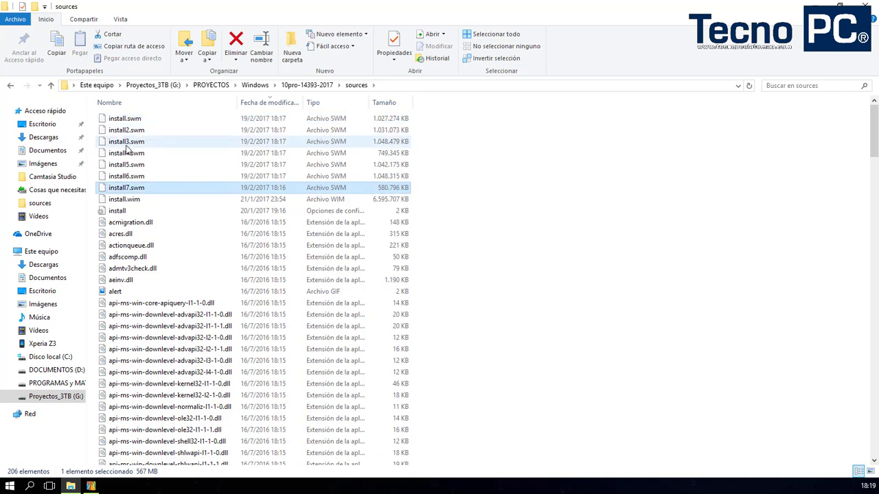
# - Move install.wim out of the sources folder into the parent Windows folder, two levels up
pyautogui.click(126, 201)
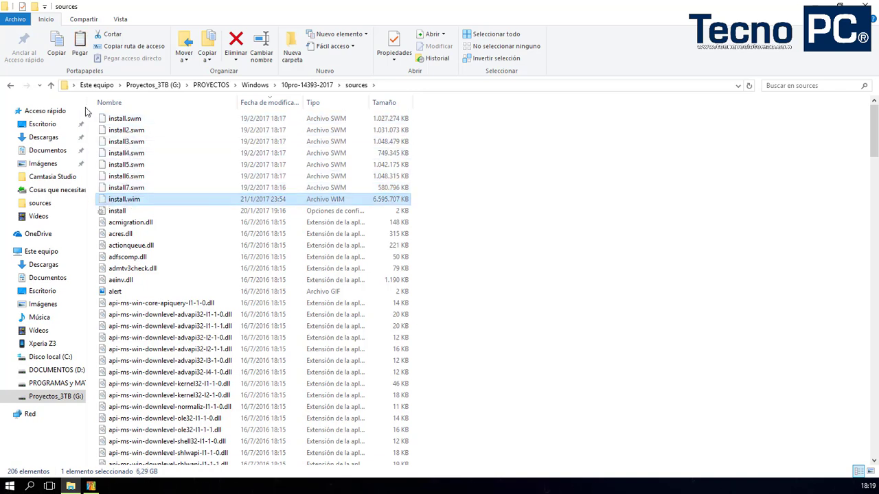
pyautogui.click(51, 86)
pyautogui.click(51, 85)
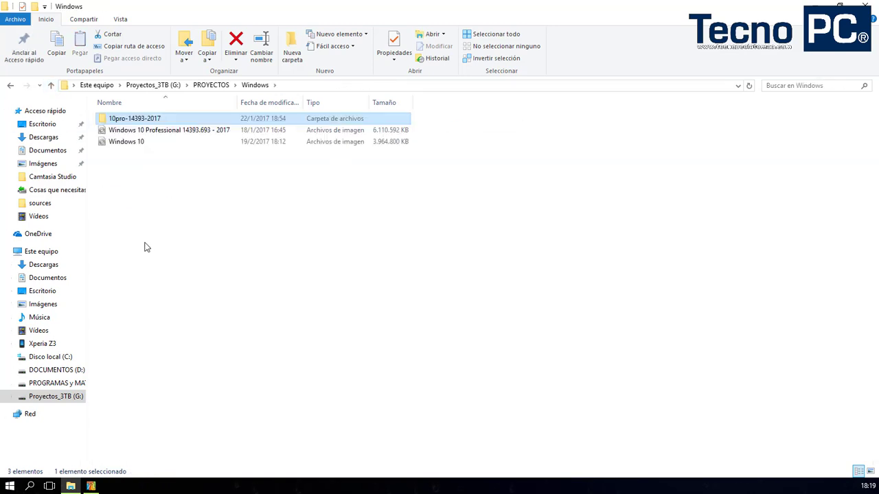
pyautogui.hotkey('ctrl', 'v')
# - Open the sources folder inside 10pro-14393-2017 and review the split image files install.swm through install7.swm
pyautogui.doubleClick(108, 122)
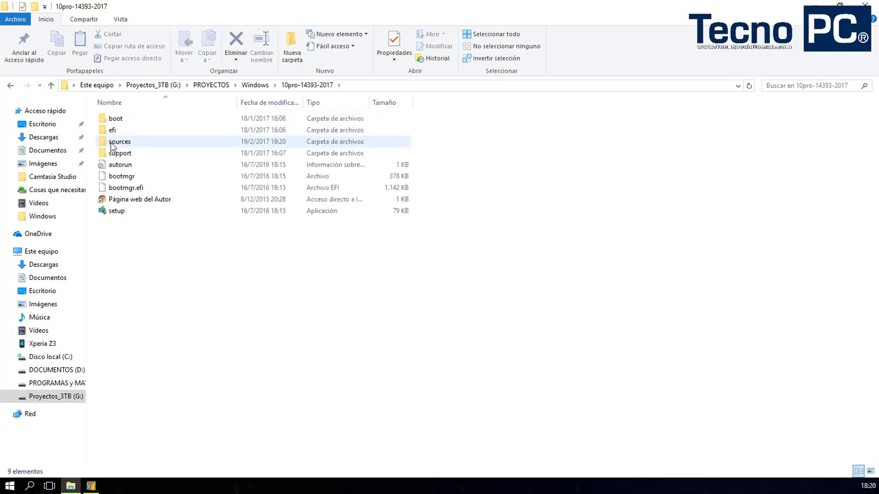
pyautogui.doubleClick(113, 142)
pyautogui.click(116, 122)
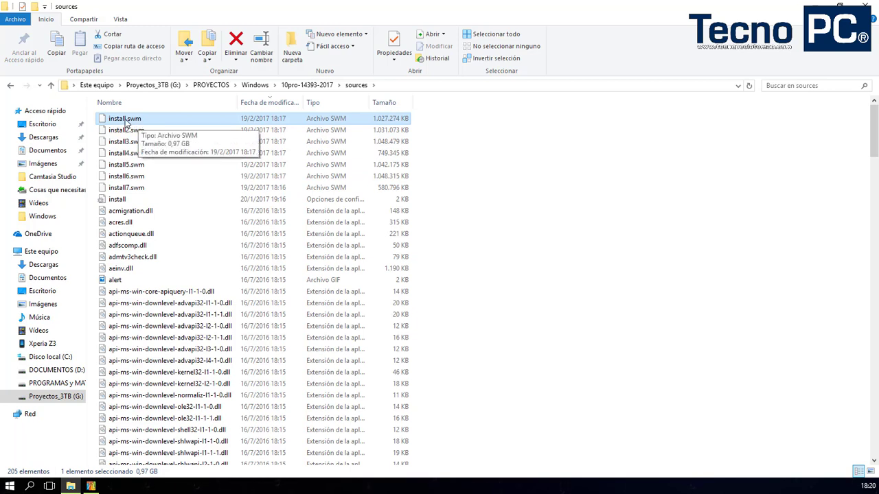
pyautogui.click(125, 130)
pyautogui.click(126, 141)
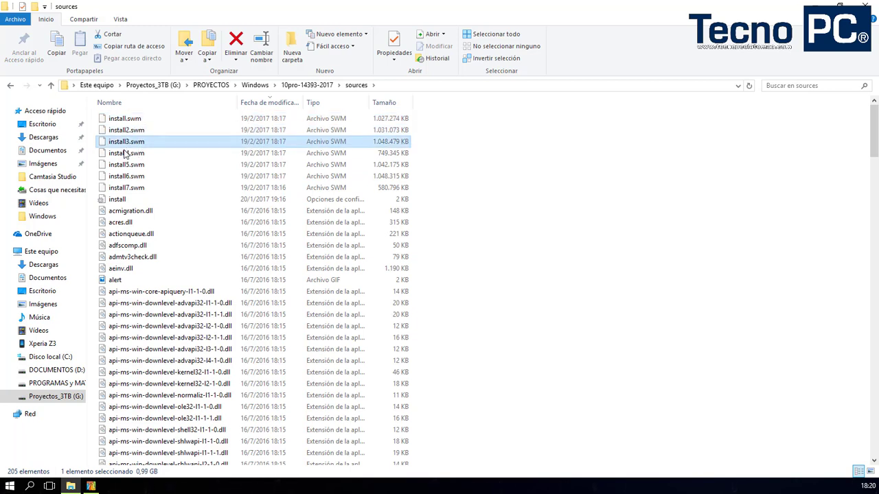
pyautogui.click(125, 154)
pyautogui.click(127, 164)
pyautogui.click(125, 187)
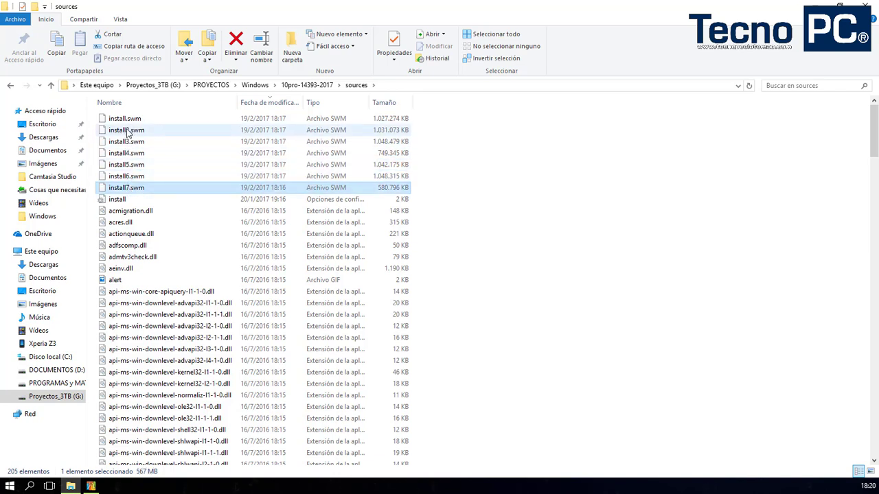
pyautogui.click(550, 214)
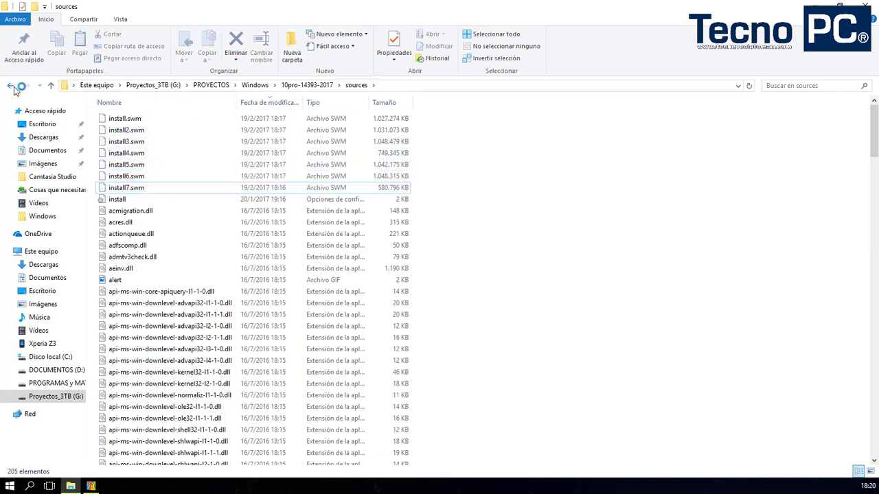
pyautogui.click(142, 154)
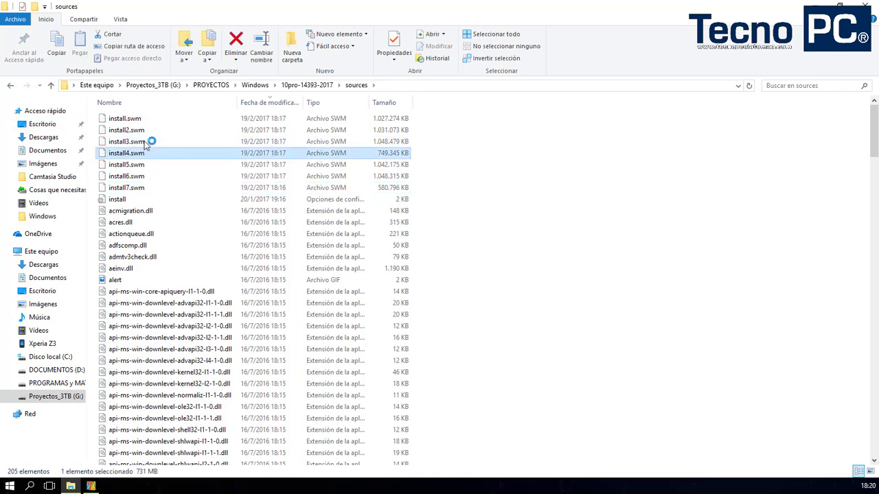
pyautogui.click(125, 118)
pyautogui.click(127, 130)
pyautogui.click(137, 142)
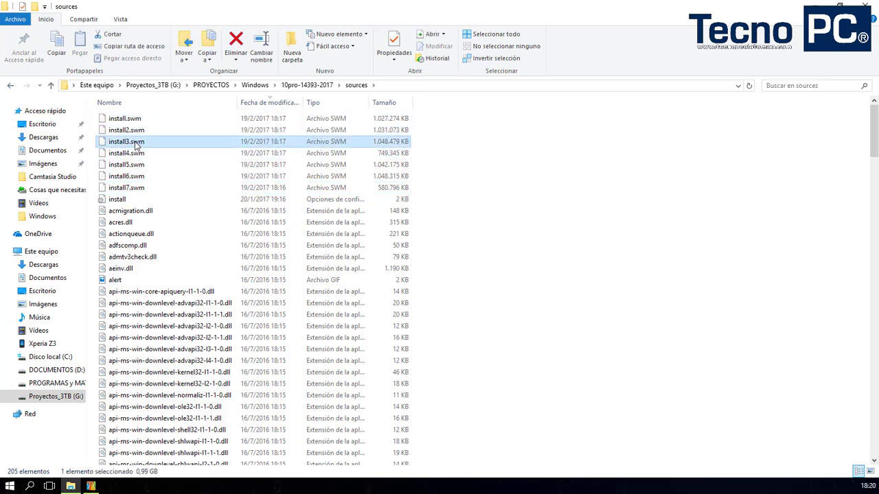
# - Check the full contents of the 10pro-14393-2017 folder and return to the SWM files in its sources folder
pyautogui.click(51, 85)
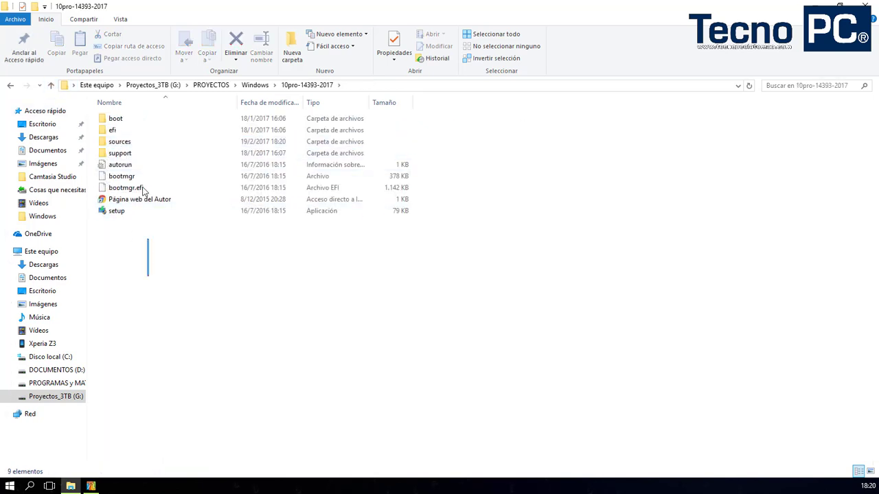
pyautogui.hotkey('ctrl', 'a')
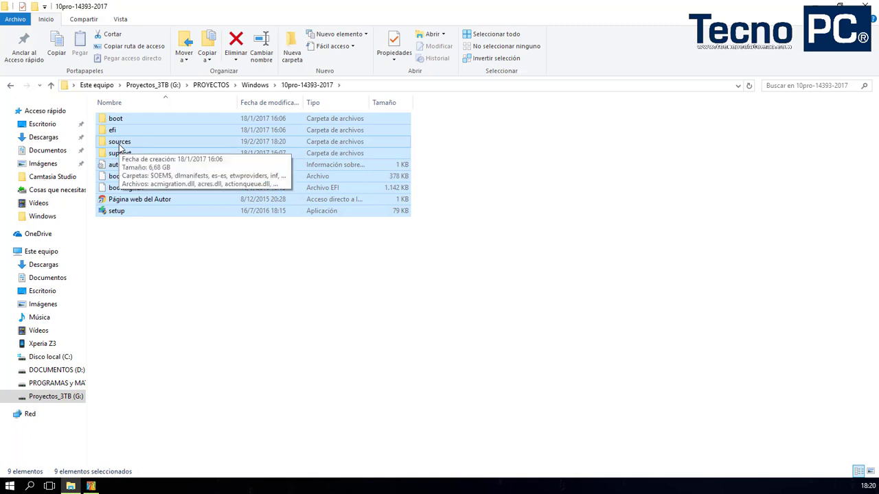
pyautogui.doubleClick(118, 142)
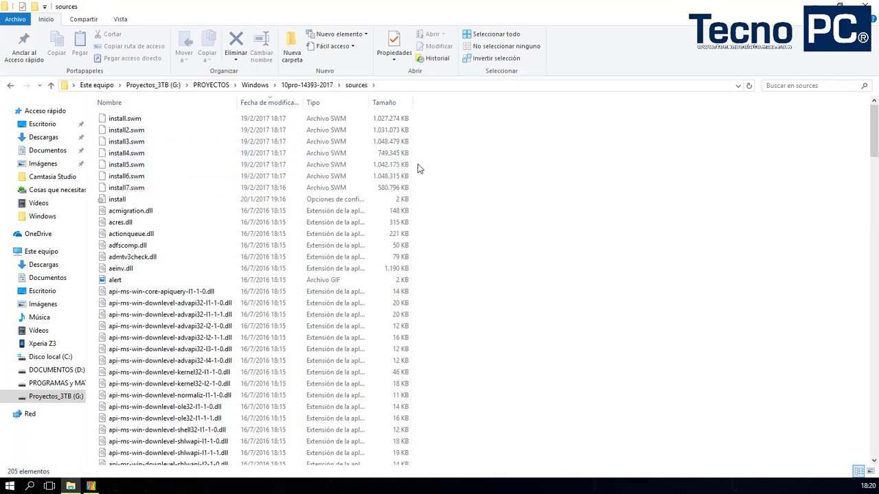
pyautogui.click(135, 192)
pyautogui.click(131, 155)
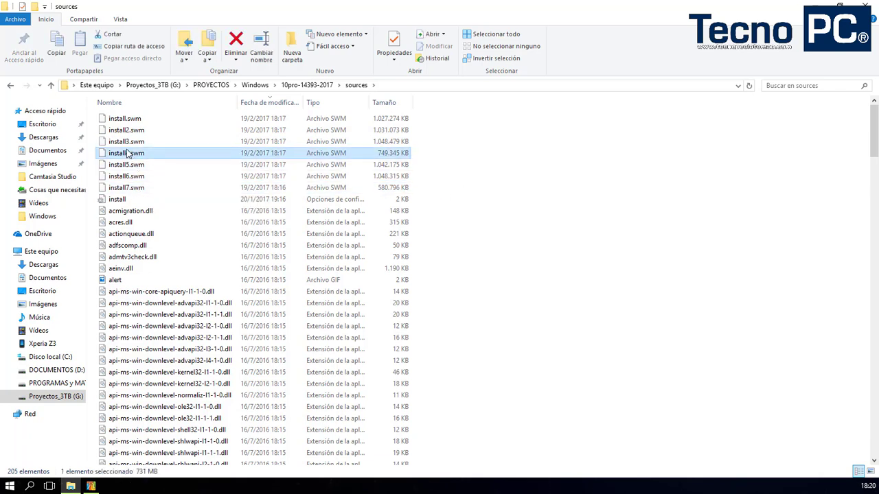
pyautogui.click(126, 119)
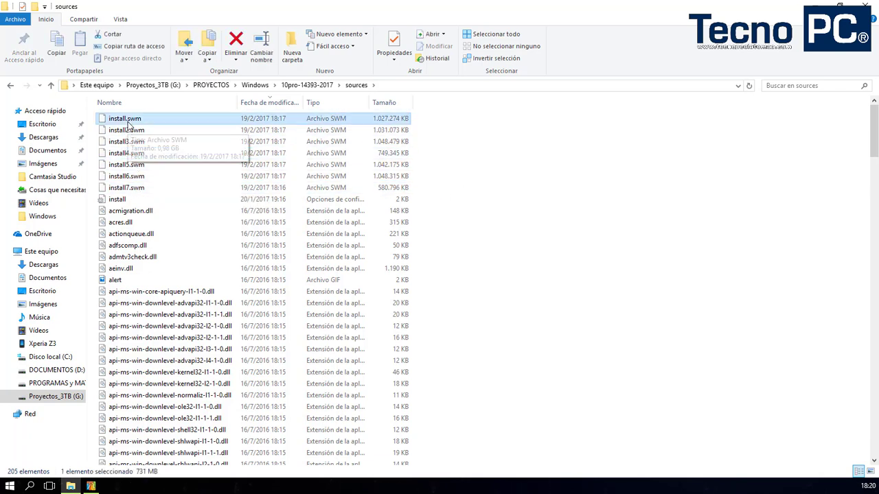
# - Check the combined size of install.swm through install4.swm in their properties
pyautogui.moveTo(421, 118); pyautogui.dragTo(371, 157)
pyautogui.rightClick(300, 152)
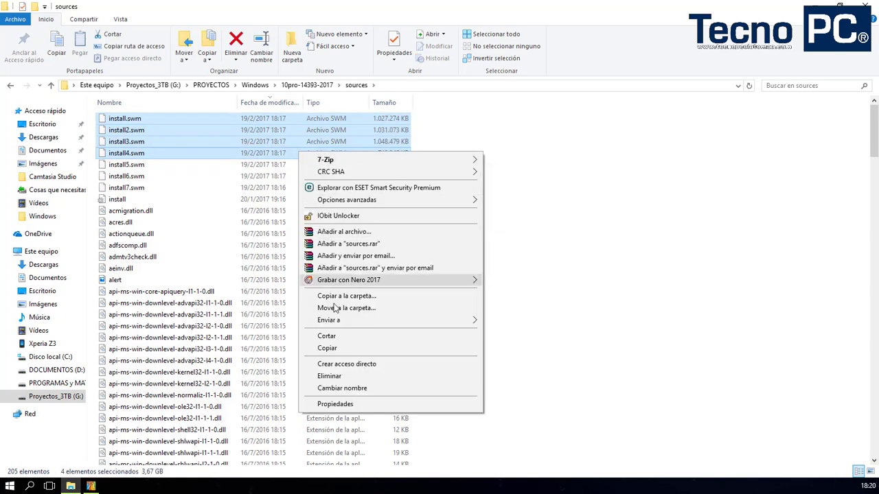
pyautogui.click(351, 405)
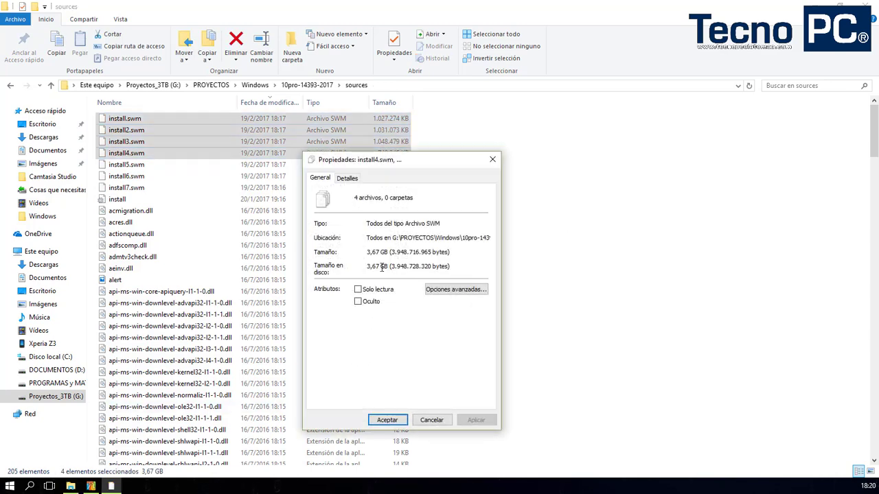
pyautogui.click(431, 420)
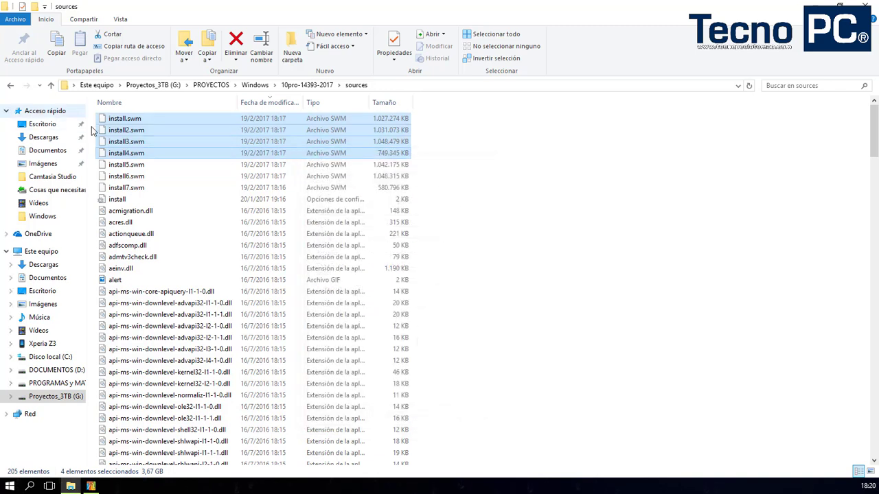
# - Check the combined size of all seven files, install.swm through install7.swm, in their properties
pyautogui.moveTo(420, 115); pyautogui.dragTo(395, 193)
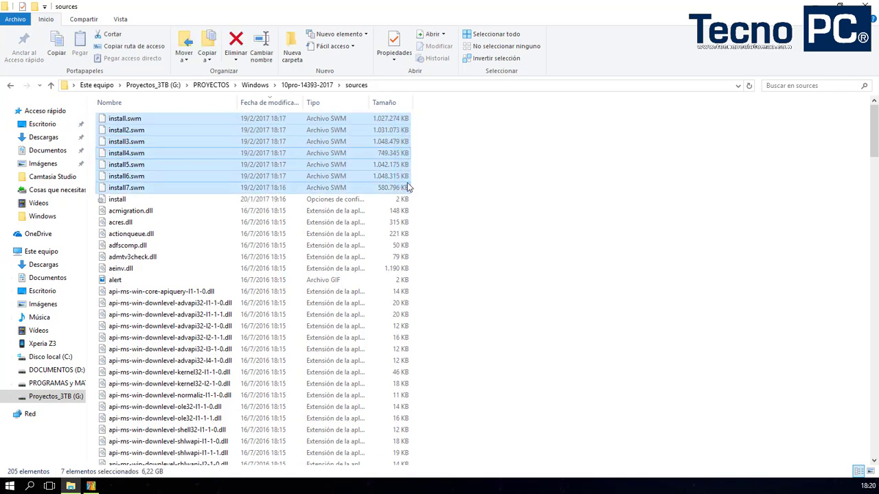
pyautogui.rightClick(365, 136)
pyautogui.click(415, 389)
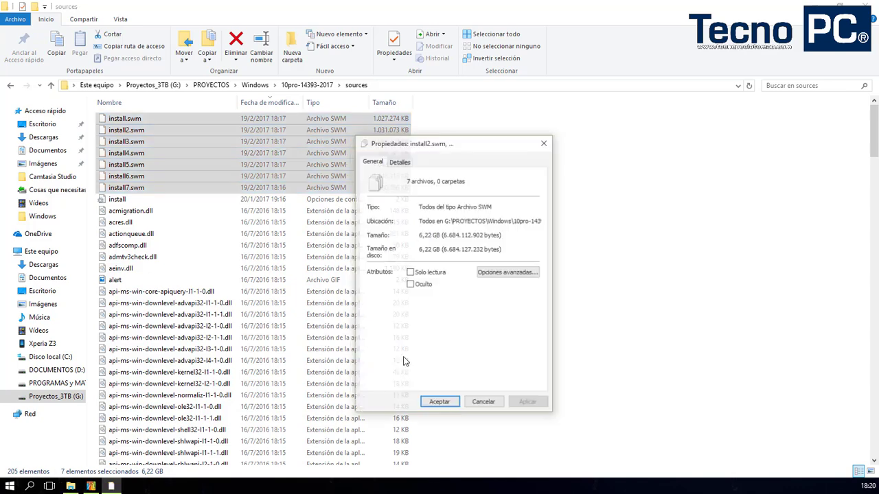
pyautogui.click(485, 402)
pyautogui.click(420, 135)
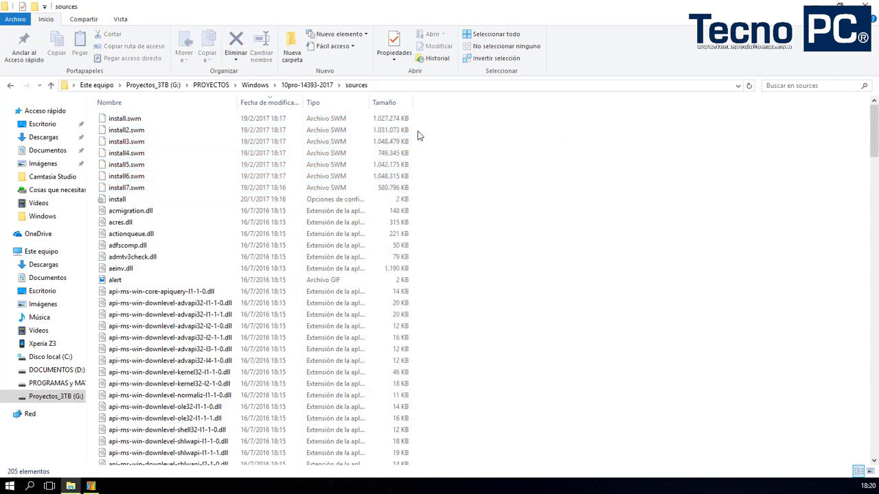
# - Recheck the size on disk of the first four SWM files, install.swm through install4.swm
pyautogui.moveTo(414, 121); pyautogui.dragTo(383, 162)
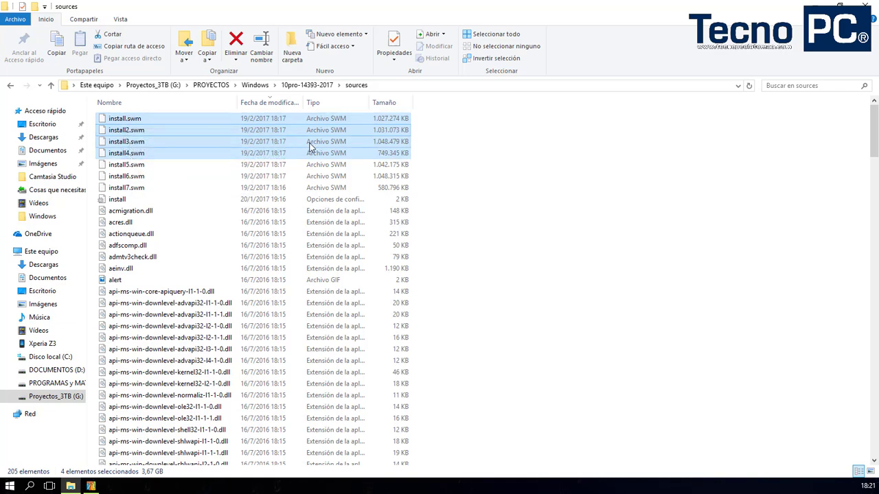
pyautogui.rightClick(389, 144)
pyautogui.click(441, 397)
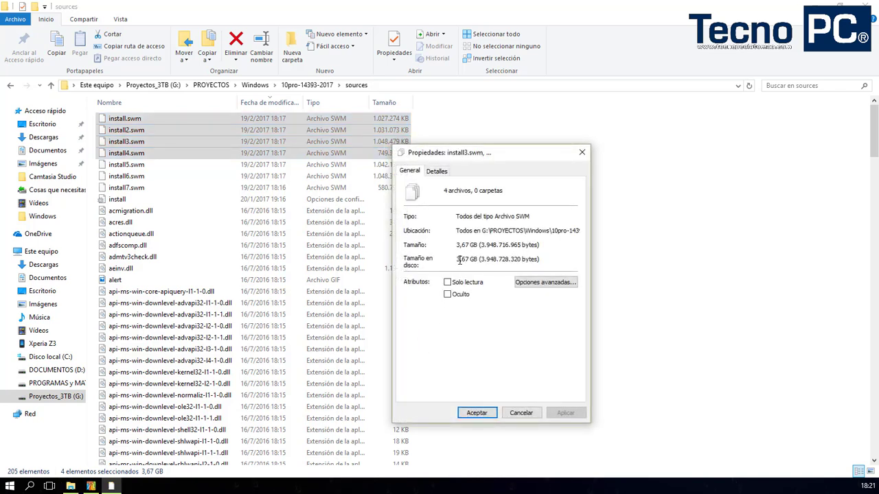
pyautogui.moveTo(459, 260); pyautogui.dragTo(475, 260)
pyautogui.click(521, 412)
# - Cut install5.swm, install6.swm and install7.swm from the sources folder
pyautogui.moveTo(415, 167); pyautogui.dragTo(148, 192)
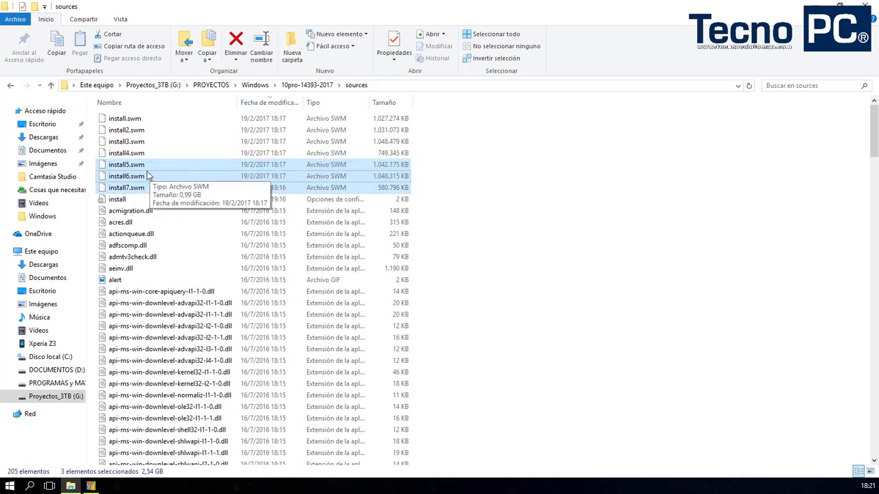
pyautogui.hotkey('ctrl', 'c')
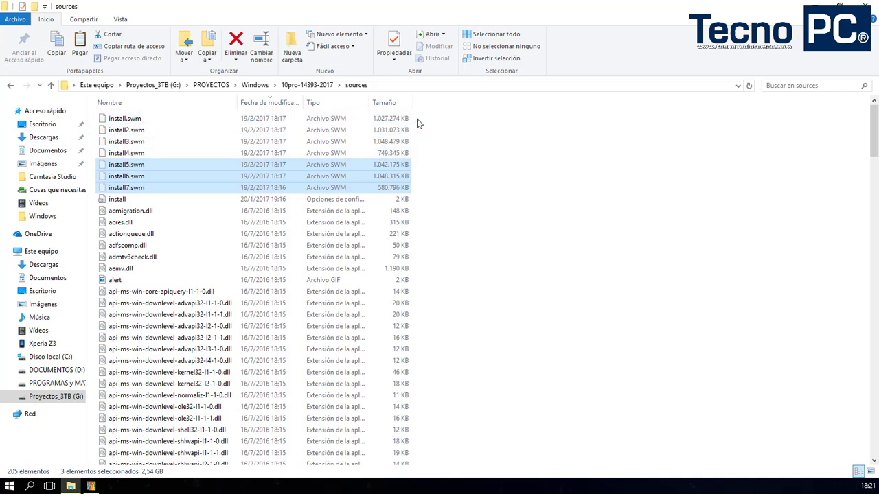
# - Review the two file groups: install.swm through install4.swm, and install5.swm through install7.swm
pyautogui.moveTo(417, 118); pyautogui.dragTo(382, 138)
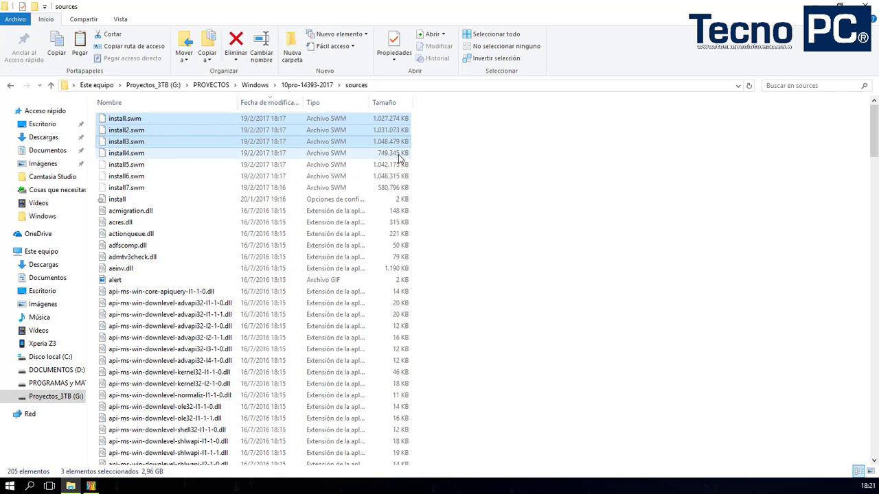
pyautogui.moveTo(424, 158); pyautogui.dragTo(357, 121)
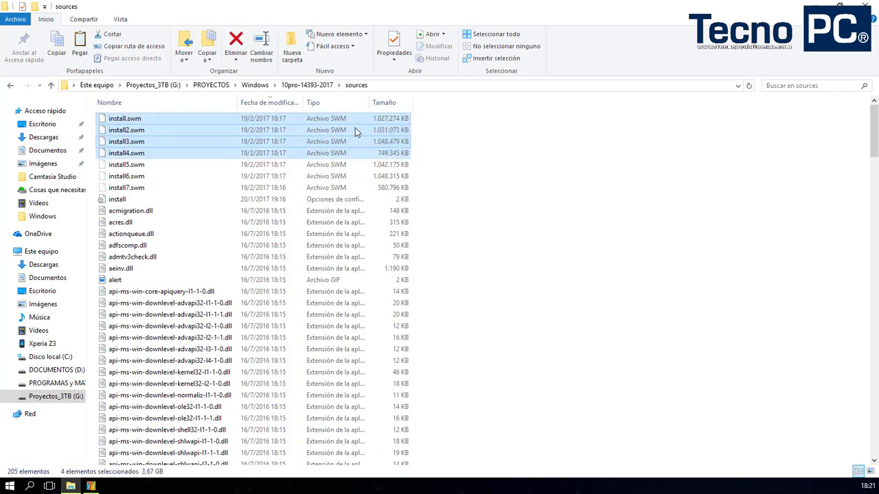
pyautogui.click(414, 165)
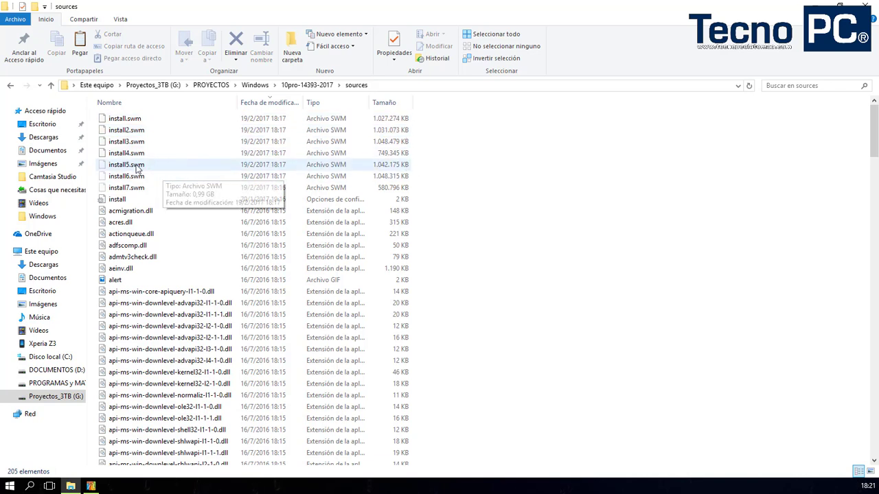
pyautogui.click(398, 169)
pyautogui.moveTo(416, 167); pyautogui.dragTo(350, 196)
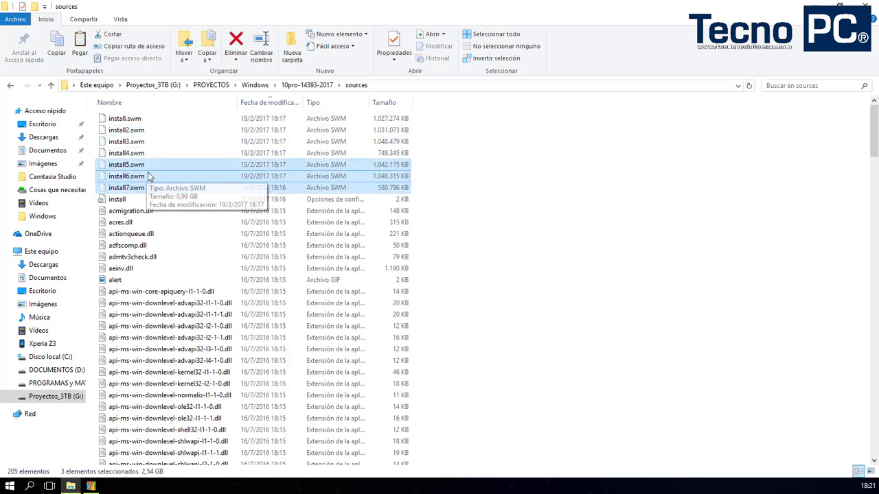
# - Create a folder named "Windows 2parte" in the parent Windows folder, beside 10pro-14393-2017, and open it
pyautogui.click(51, 85)
pyautogui.click(51, 85)
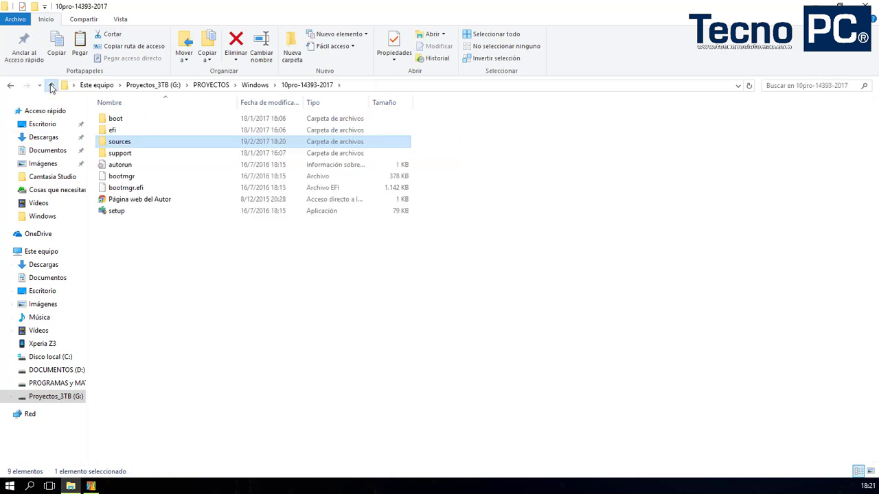
pyautogui.click(292, 48)
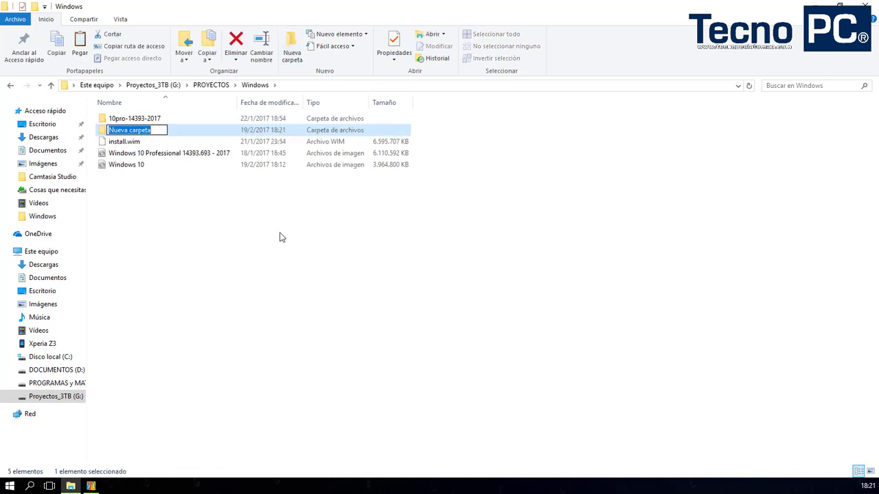
pyautogui.write('Windows')
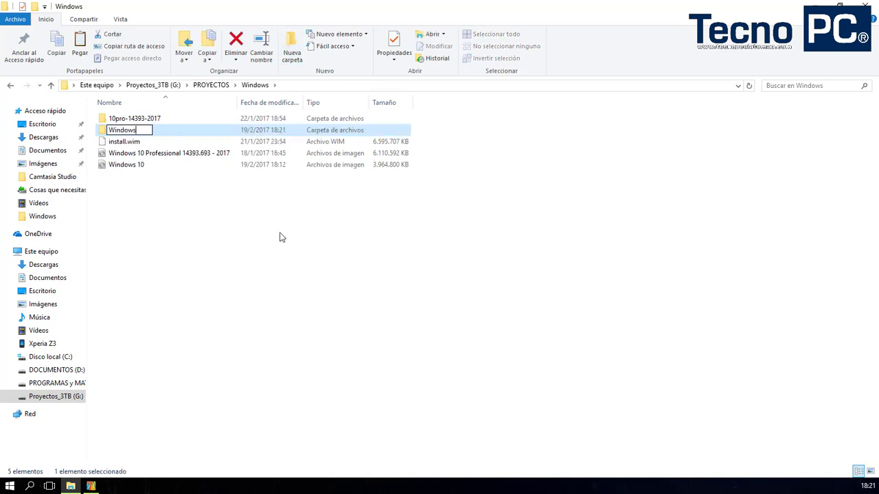
pyautogui.write(' 2parte')
pyautogui.press('Return')
pyautogui.press('Return')
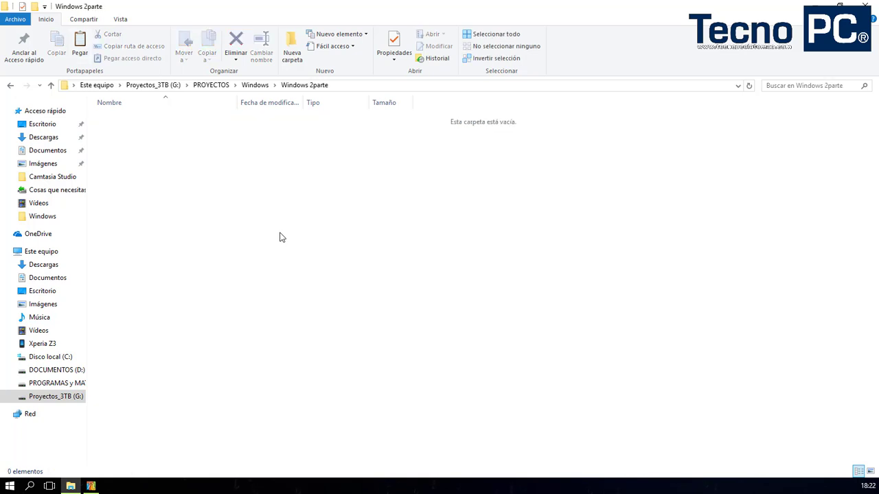
# - Create a folder named "sources" inside Windows 2parte and paste install5.swm, install6.swm and install7.swm into it
pyautogui.rightClick(163, 197)
pyautogui.moveTo(266, 359)
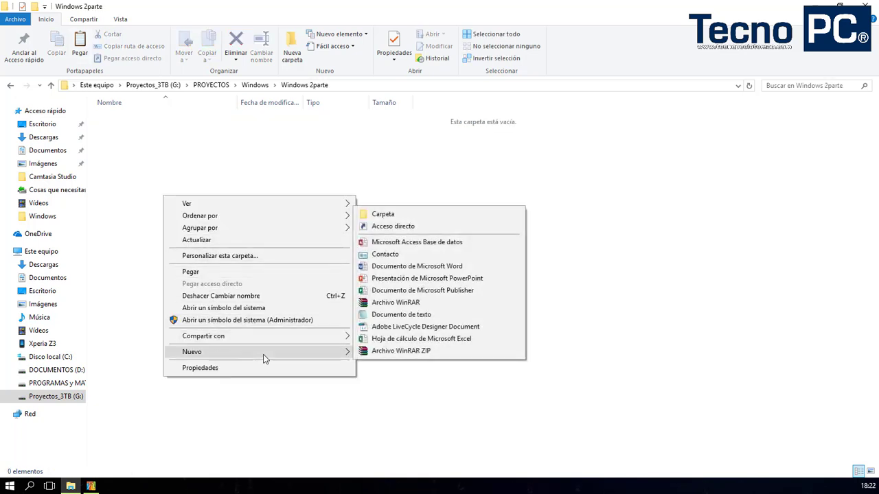
pyautogui.click(388, 215)
pyautogui.write('sources')
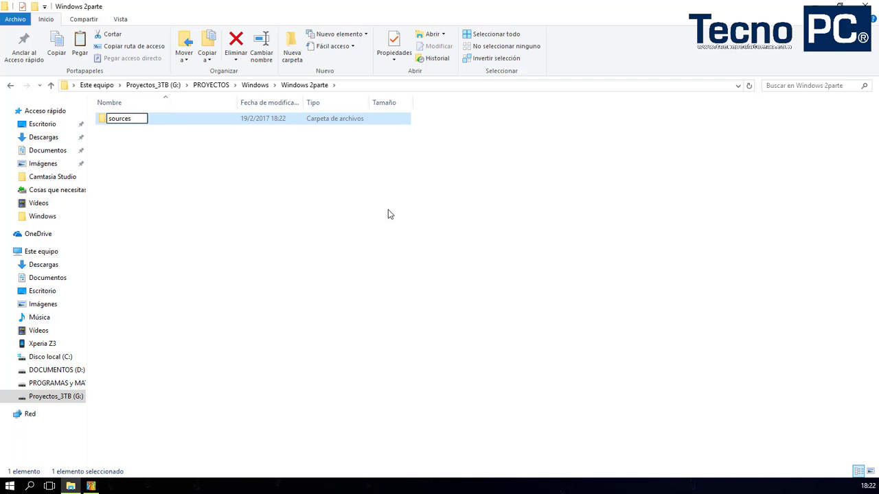
pyautogui.press('Return')
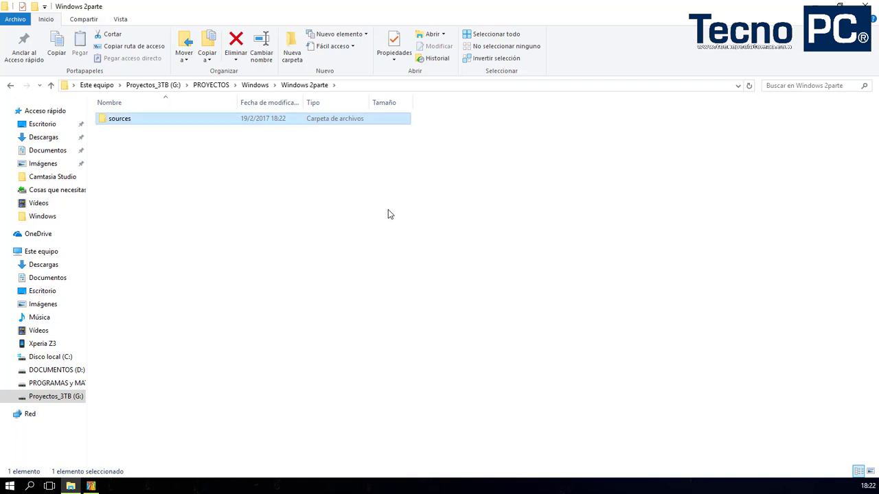
pyautogui.press('Return')
pyautogui.hotkey('ctrl', 'v')
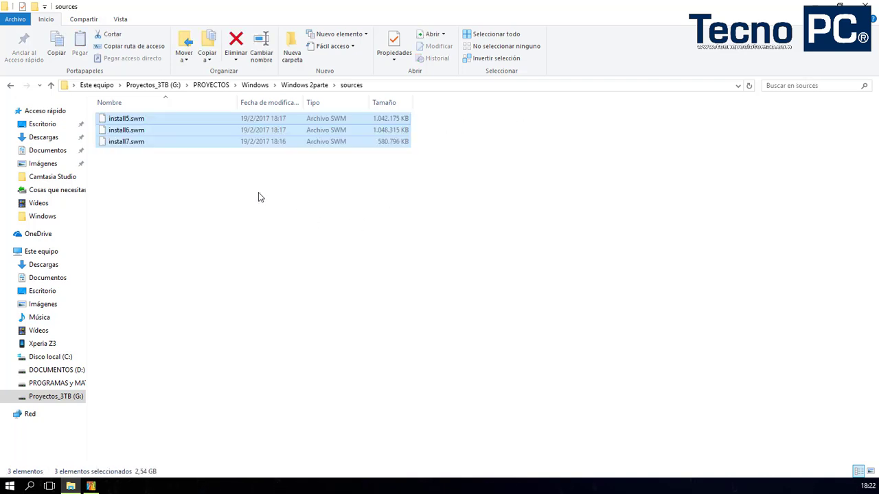
# - Inspect the SWM files left in the sources folder of 10pro-14393-2017, sorting the listing by name
pyautogui.click(11, 86)
pyautogui.click(10, 86)
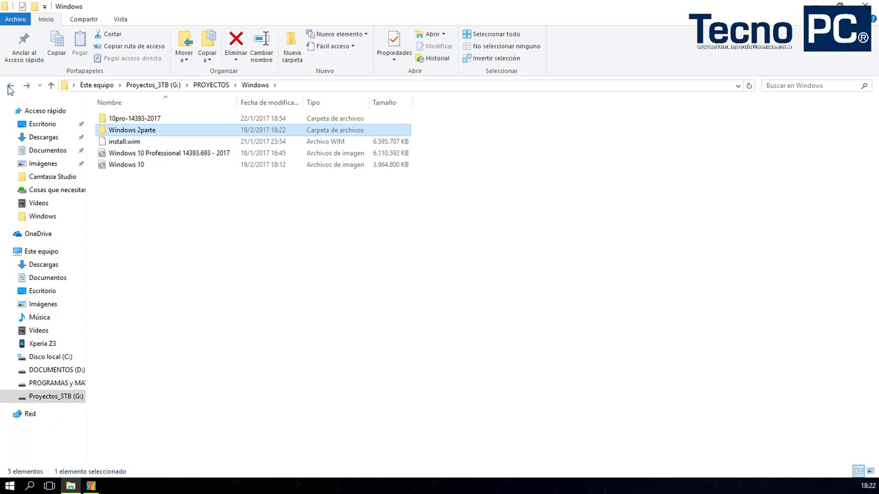
pyautogui.doubleClick(150, 120)
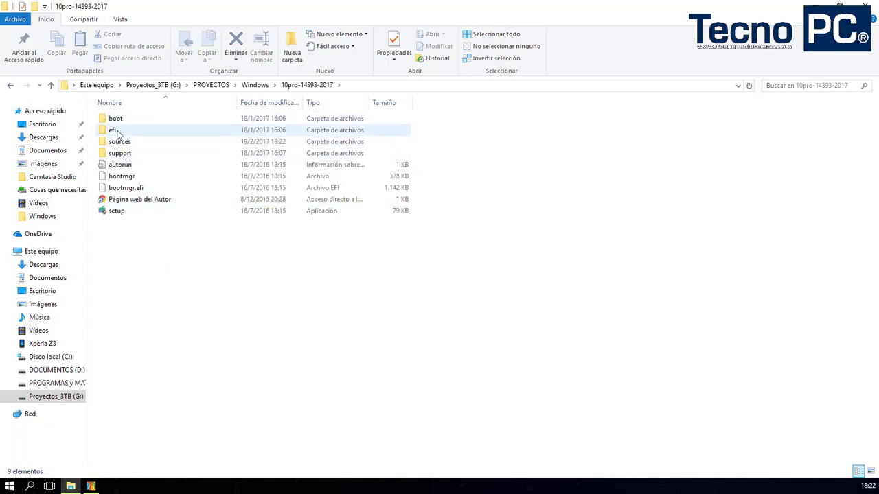
pyautogui.click(119, 144)
pyautogui.doubleClick(118, 144)
pyautogui.scroll(-6, 127, 226)
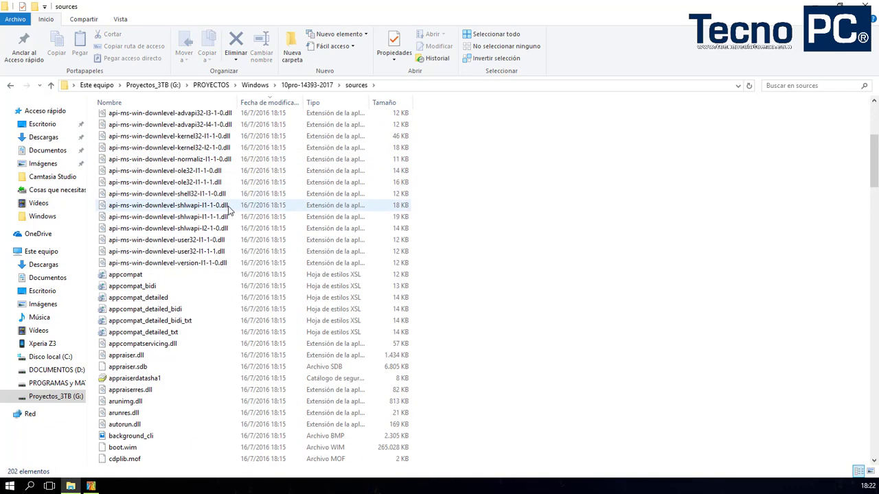
pyautogui.scroll(5, 127, 227)
pyautogui.scroll(1, 157, 143)
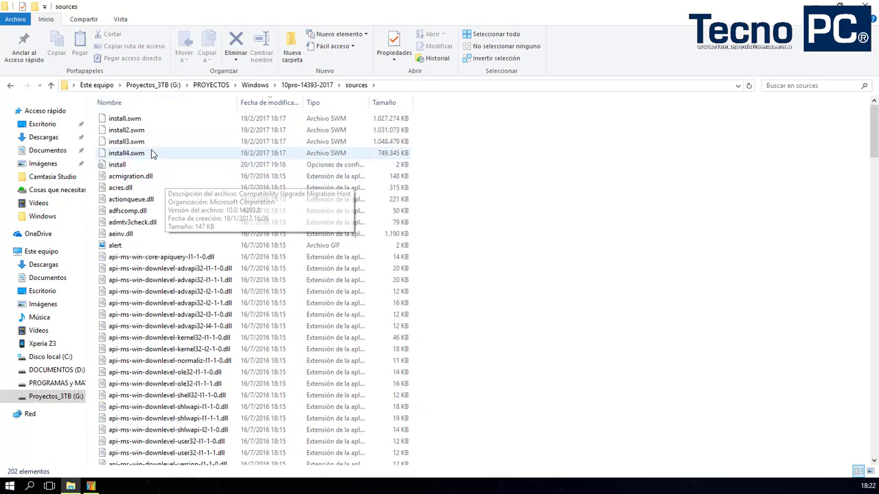
pyautogui.click(127, 120)
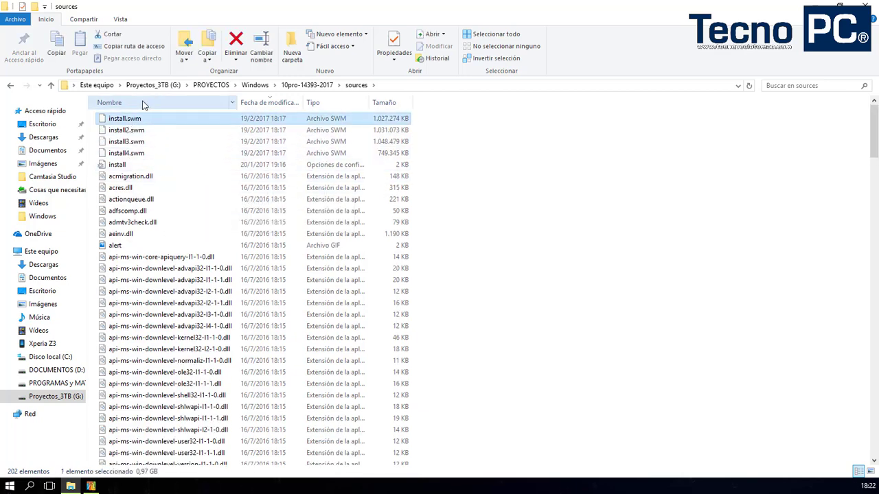
pyautogui.click(145, 103)
pyautogui.scroll(-6, 158, 228)
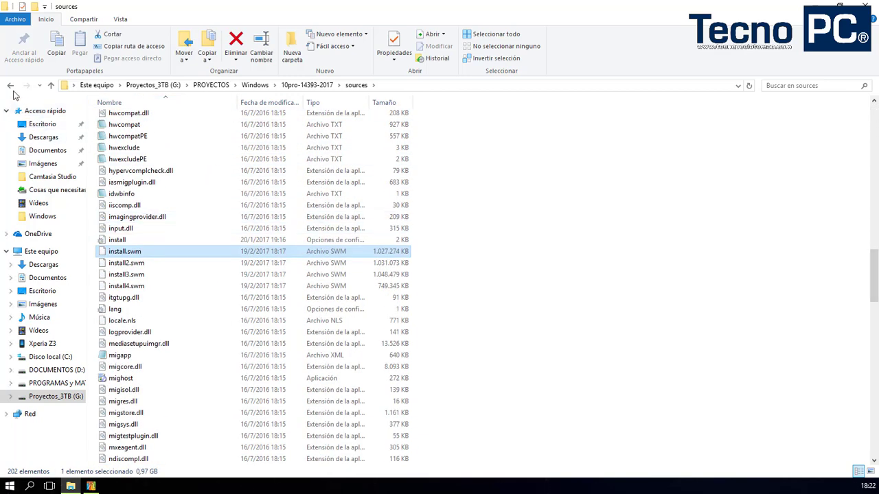
# - Check the combined size of everything in the 10pro-14393-2017 folder
pyautogui.click(50, 86)
pyautogui.moveTo(154, 189); pyautogui.dragTo(122, 117)
pyautogui.rightClick(126, 137)
pyautogui.click(178, 470)
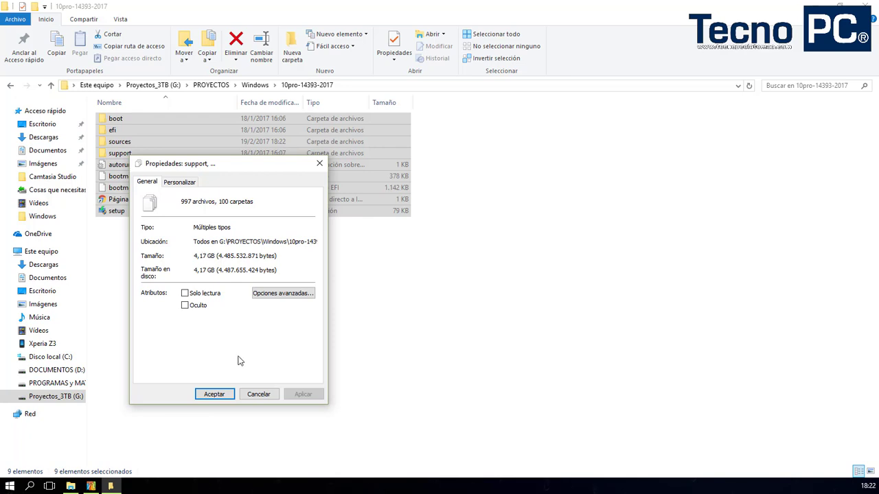
pyautogui.click(258, 394)
pyautogui.click(214, 346)
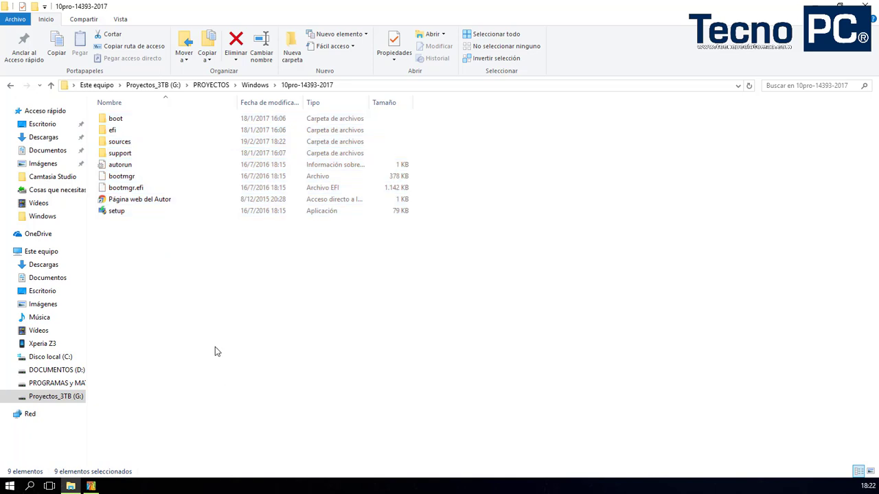
# - Copy the $OEM$ folder from the sources folder of 10pro-14393-2017 into the sources folder of Windows 2parte
pyautogui.doubleClick(119, 143)
pyautogui.click(119, 122)
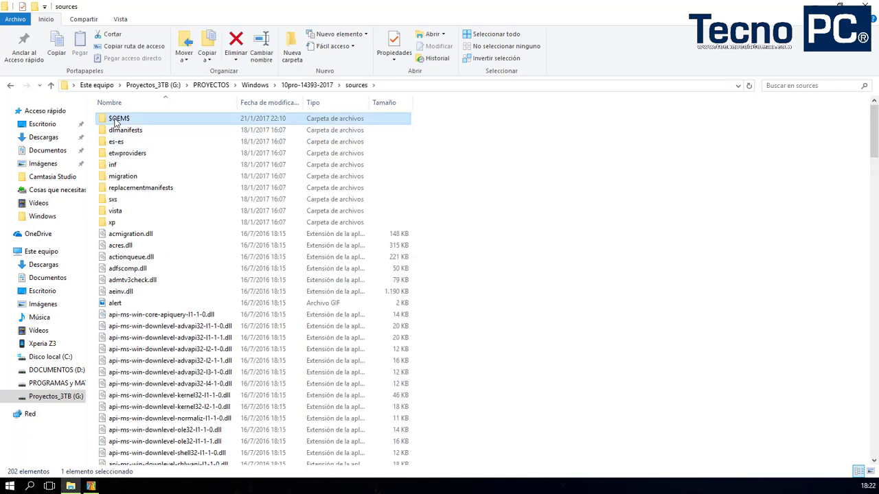
pyautogui.click(51, 85)
pyautogui.click(51, 85)
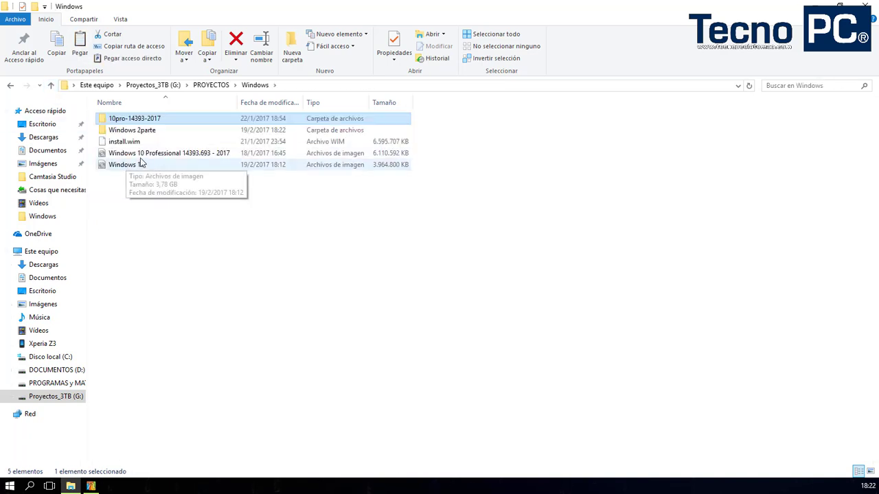
pyautogui.doubleClick(114, 130)
pyautogui.doubleClick(118, 120)
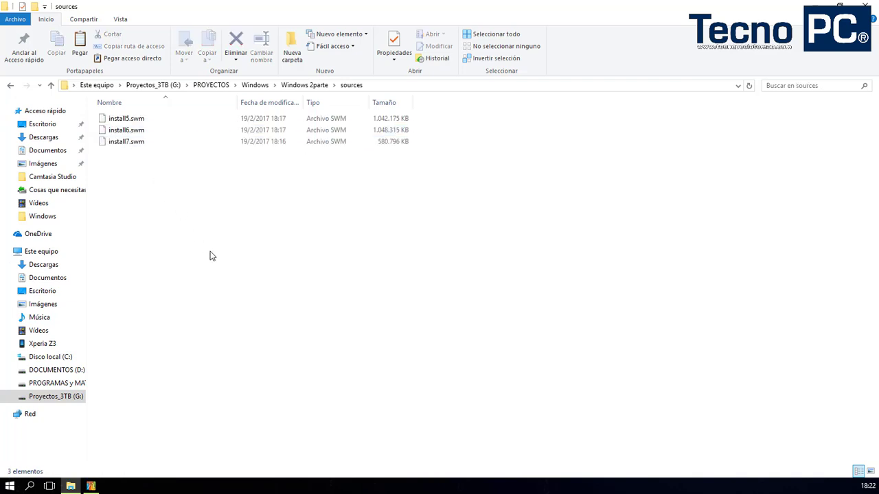
# - Review the first part: the contents of 10pro-14393-2017 and install.swm through install4.swm in its sources folder
pyautogui.click(51, 86)
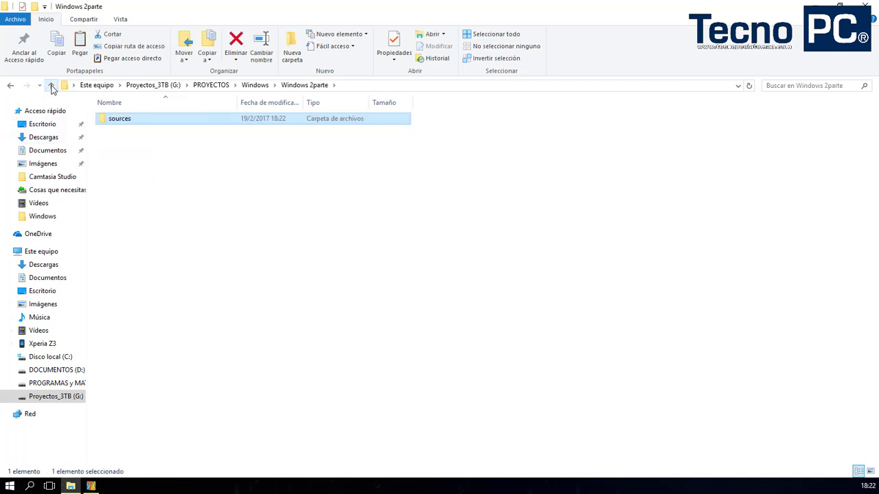
pyautogui.click(51, 86)
pyautogui.doubleClick(132, 119)
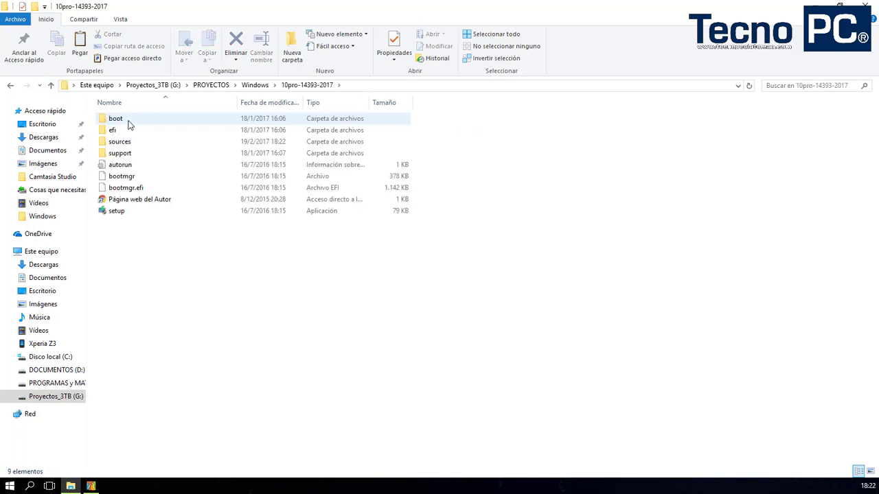
pyautogui.moveTo(187, 294); pyautogui.dragTo(96, 110)
pyautogui.doubleClick(118, 142)
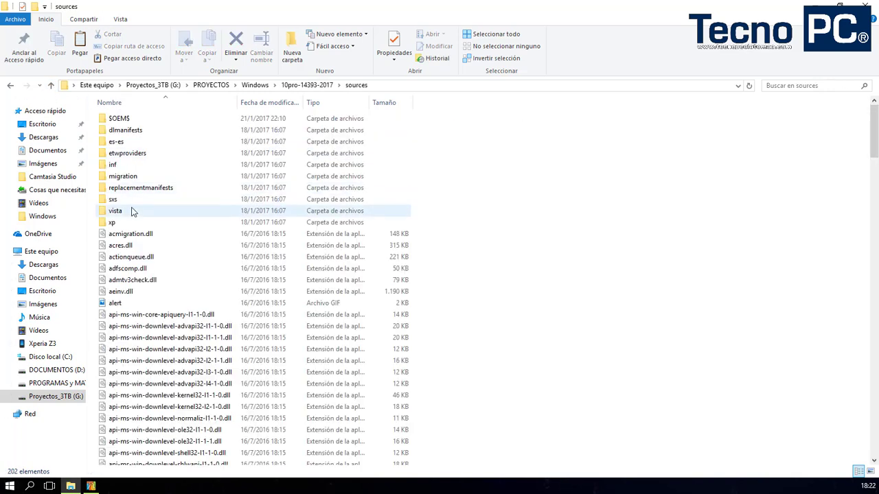
pyautogui.write('ins')
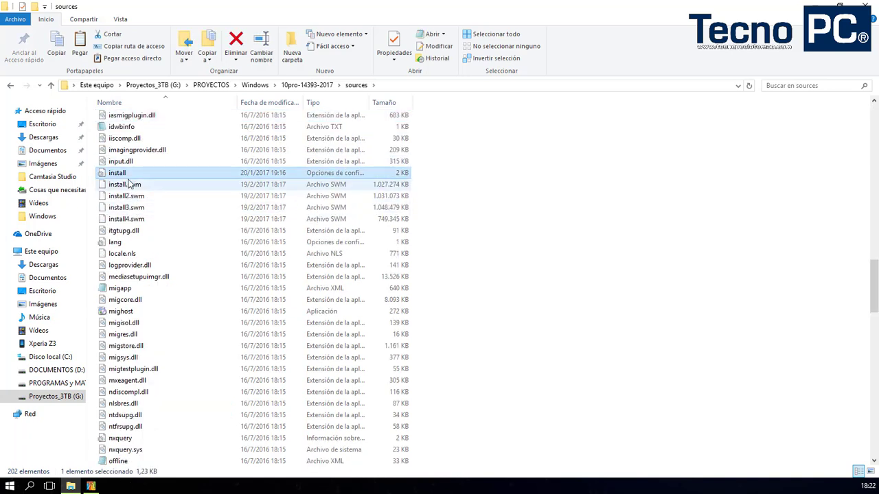
pyautogui.click(128, 186)
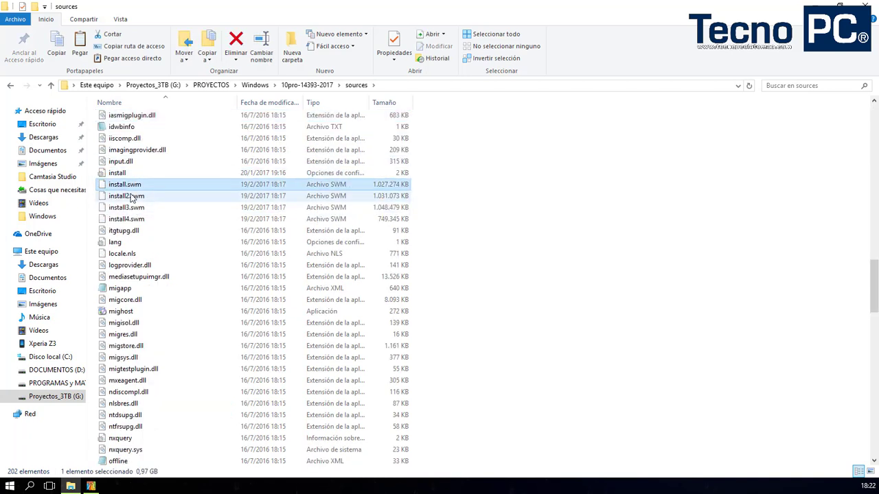
# - Review the second part: the $OEM$ folder and install5.swm through install7.swm in the sources folder of Windows 2parte
pyautogui.click(51, 86)
pyautogui.click(51, 86)
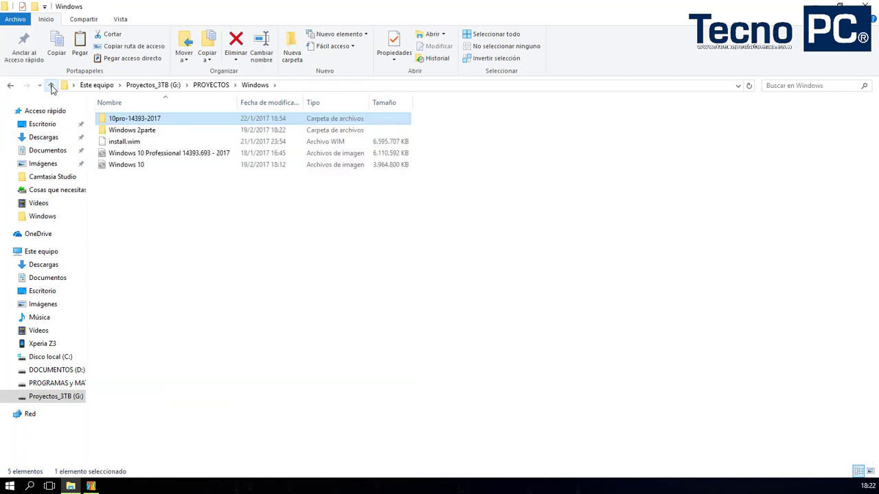
pyautogui.doubleClick(121, 130)
pyautogui.moveTo(169, 248); pyautogui.dragTo(124, 120)
pyautogui.doubleClick(123, 122)
pyautogui.moveTo(183, 242); pyautogui.dragTo(121, 134)
pyautogui.hotkey('ctrl', 'c')
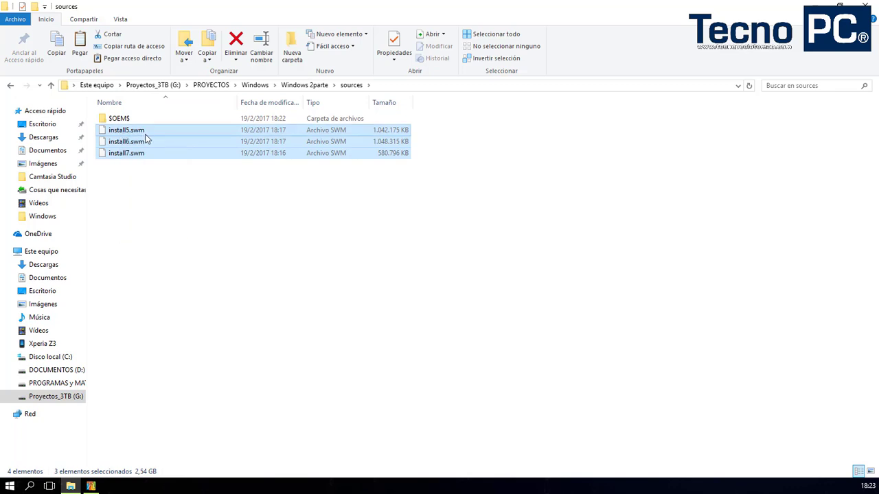
pyautogui.click(163, 261)
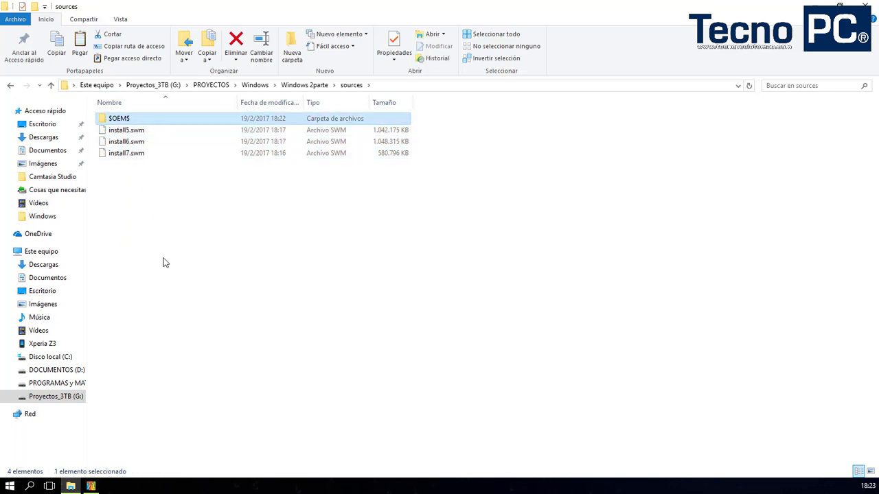
# - Recheck the folder structure of Windows 2parte and compare it with the full contents of 10pro-14393-2017
pyautogui.click(51, 85)
pyautogui.click(51, 86)
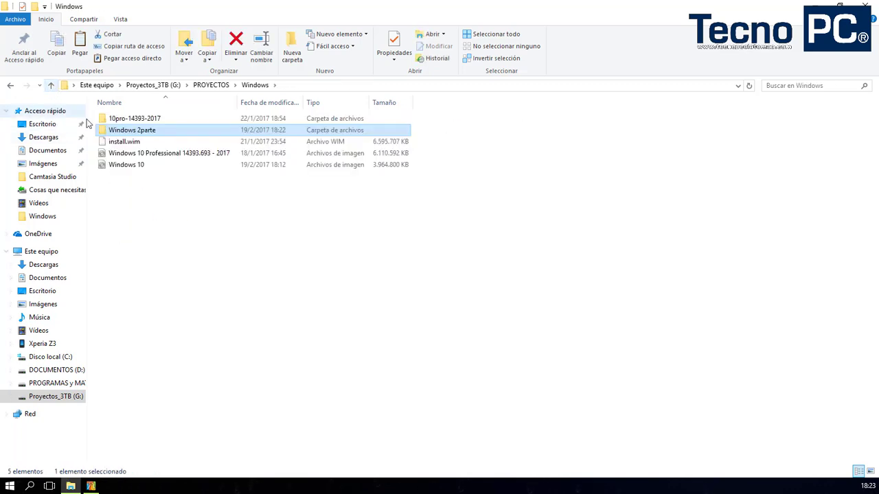
pyautogui.doubleClick(115, 133)
pyautogui.doubleClick(114, 120)
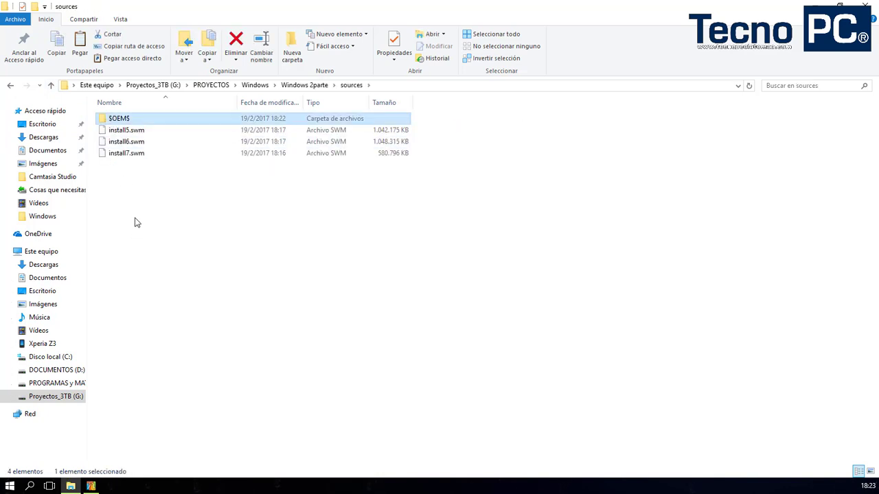
pyautogui.click(52, 86)
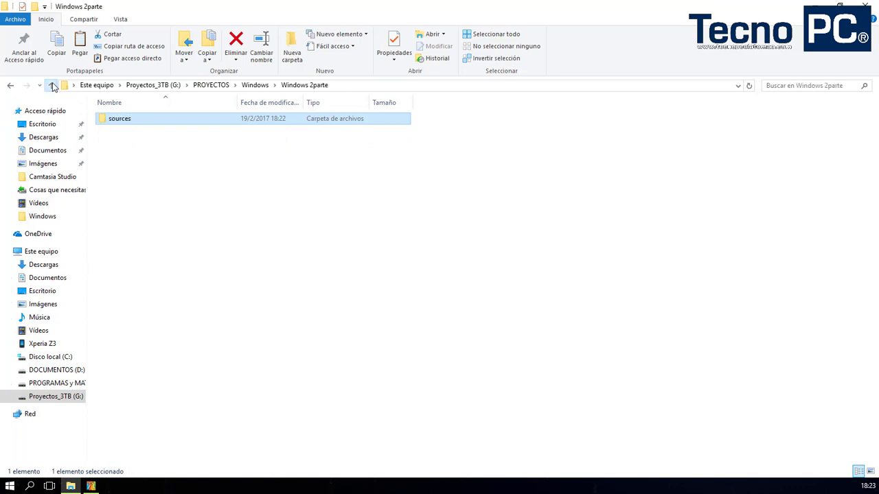
pyautogui.click(52, 86)
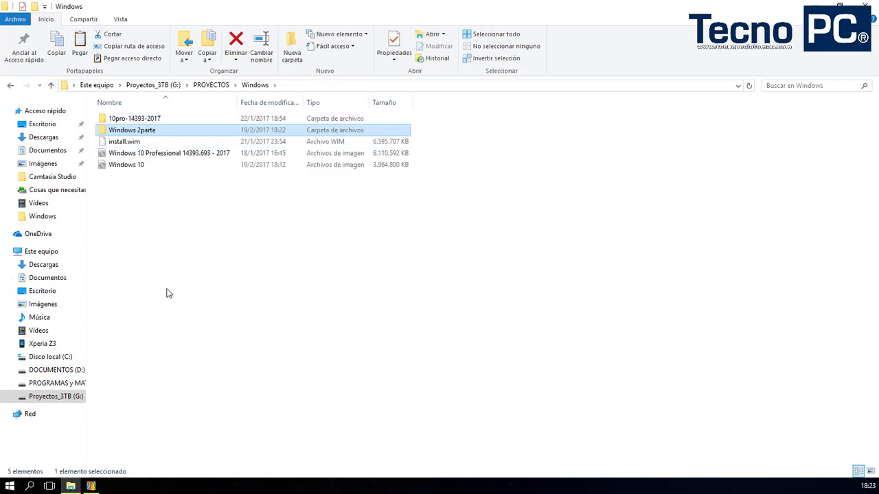
pyautogui.doubleClick(142, 132)
pyautogui.moveTo(187, 244); pyautogui.dragTo(89, 96)
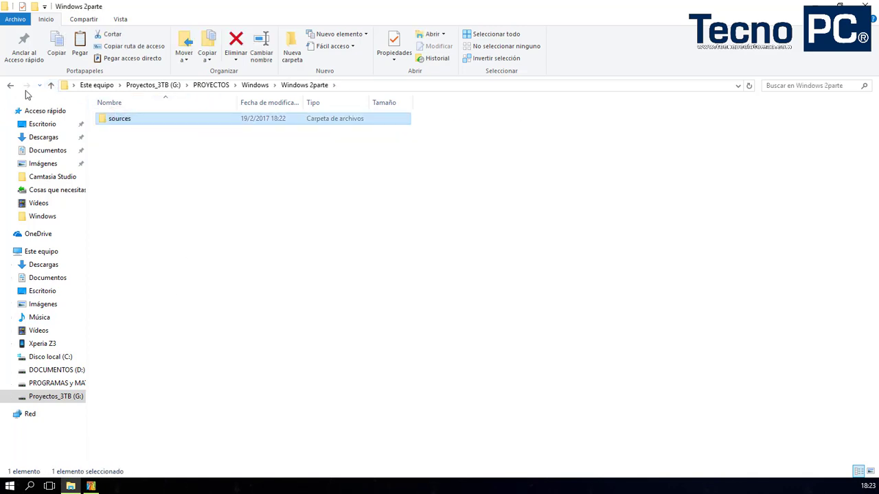
pyautogui.click(11, 86)
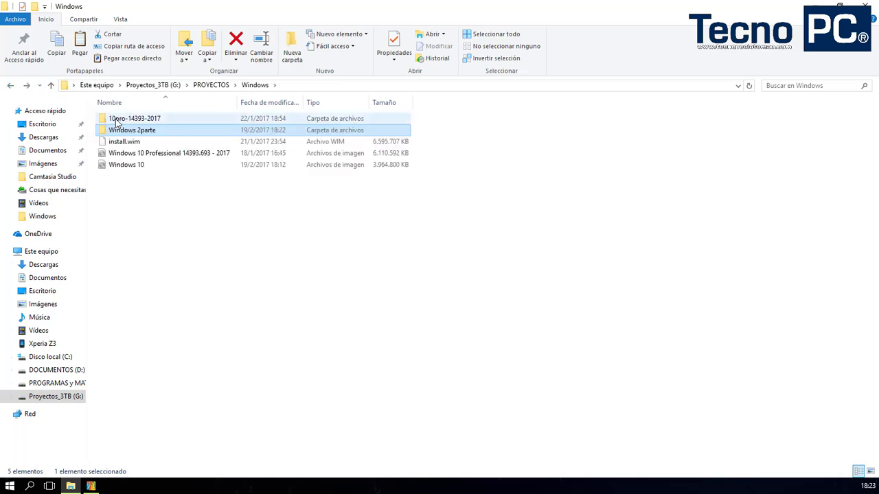
pyautogui.doubleClick(114, 120)
pyautogui.moveTo(180, 282); pyautogui.dragTo(117, 112)
# - Switch to NTLite, refresh the 10pro-14393-2017 source entry and forget its missing "Página web del Autor" SWM operating systems entry
pyautogui.click(91, 486)
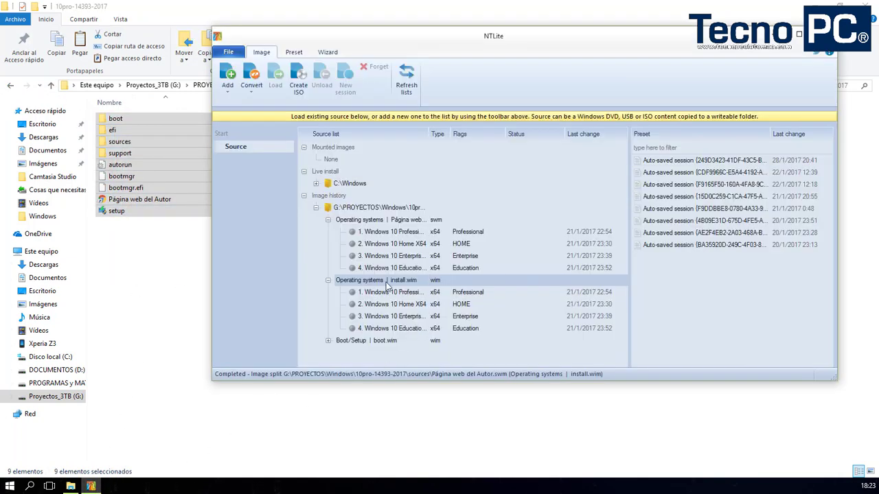
pyautogui.click(343, 209)
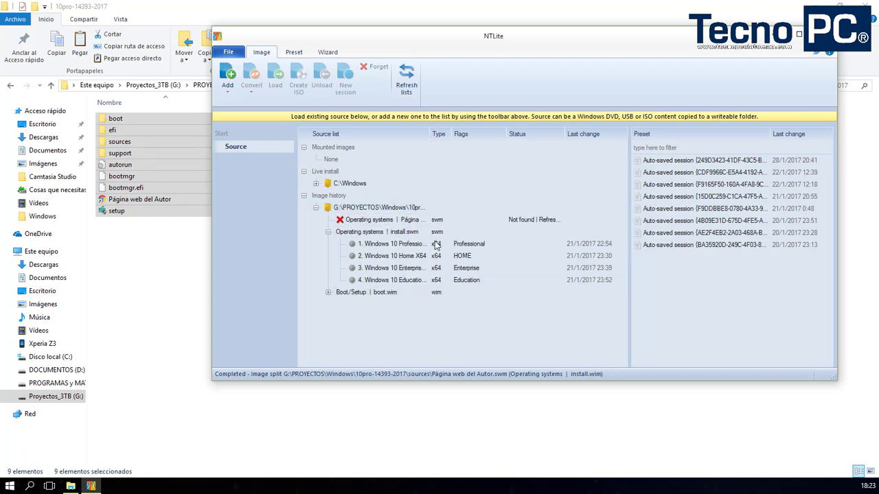
pyautogui.click(376, 223)
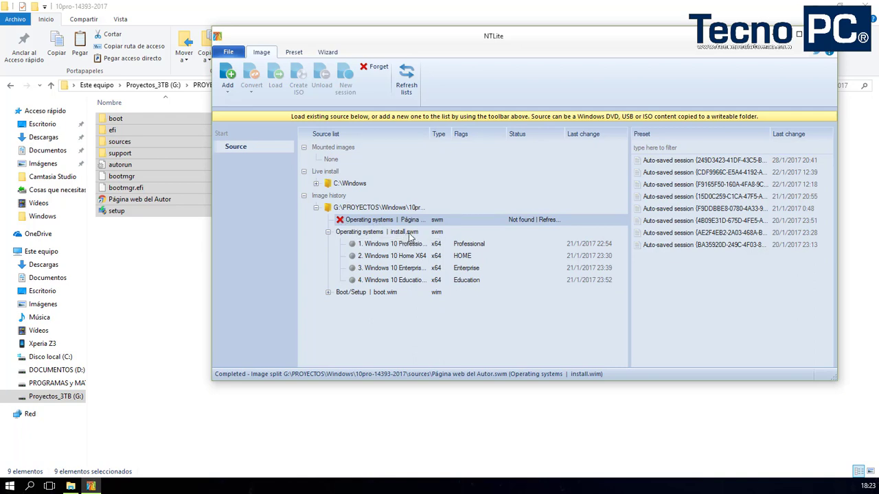
pyautogui.click(378, 77)
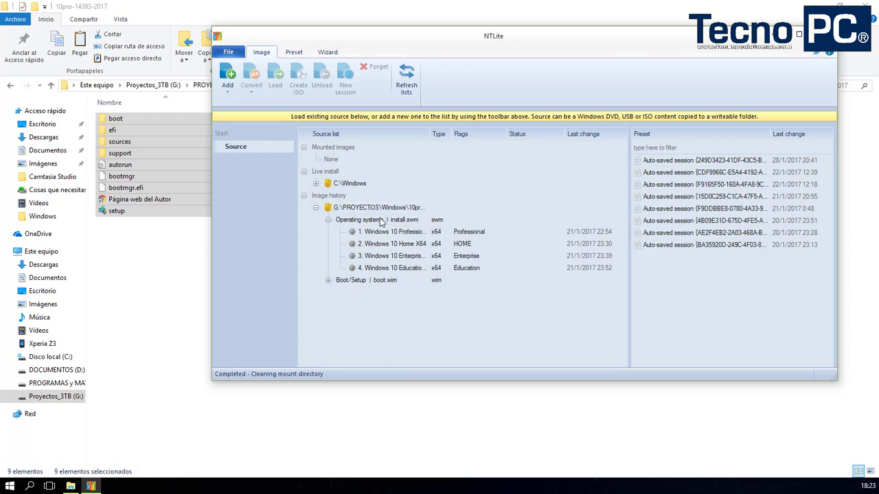
# - Create an ISO image of the 10pro-14393-2017 source, saved as DVD1_w10 in the Windows folder with the label DVD
pyautogui.click(377, 213)
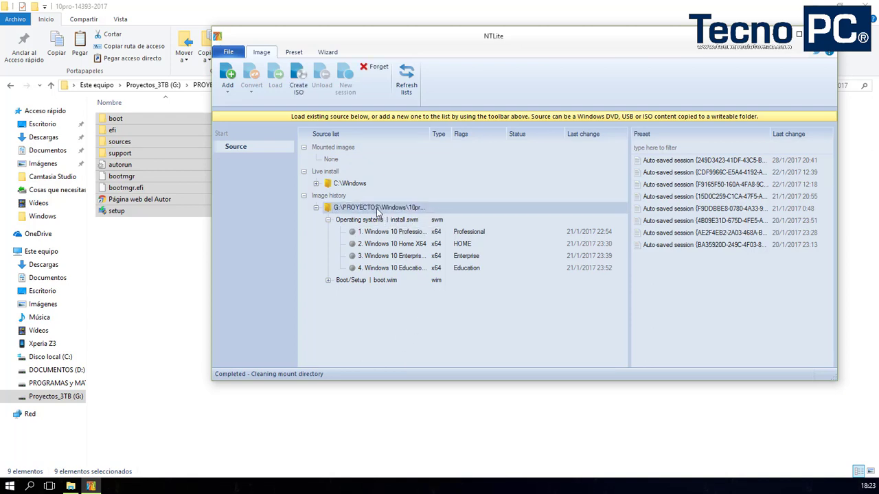
pyautogui.rightClick(377, 212)
pyautogui.click(402, 216)
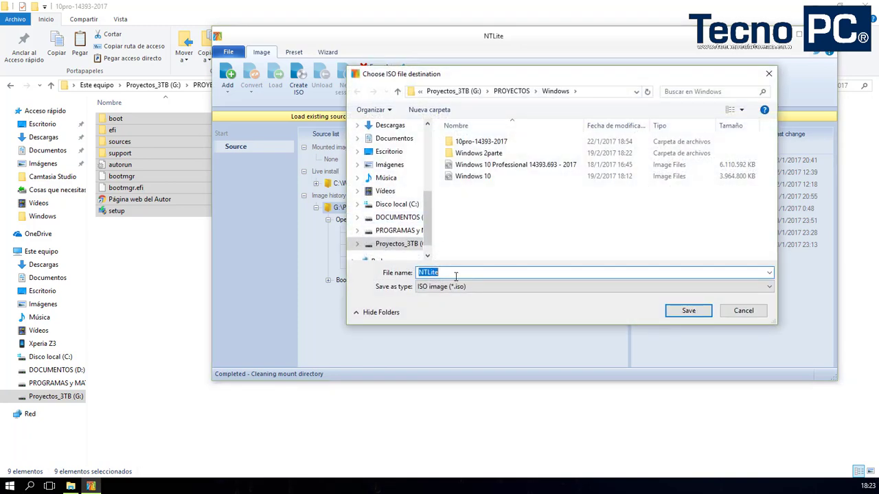
pyautogui.write('DVD1_w10')
pyautogui.click(689, 311)
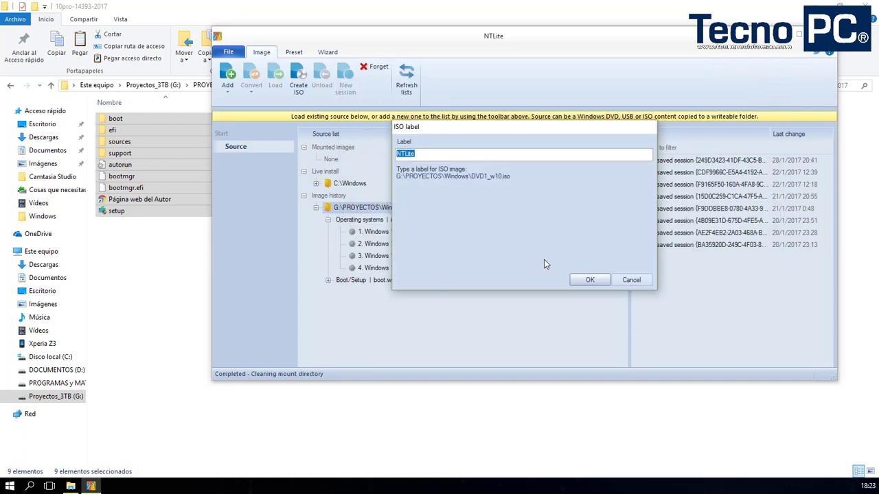
pyautogui.write('DVD')
pyautogui.click(594, 282)
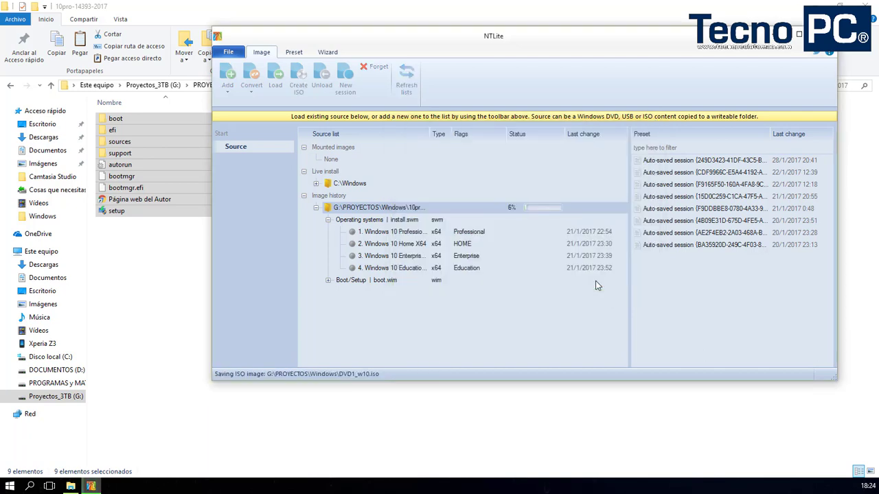
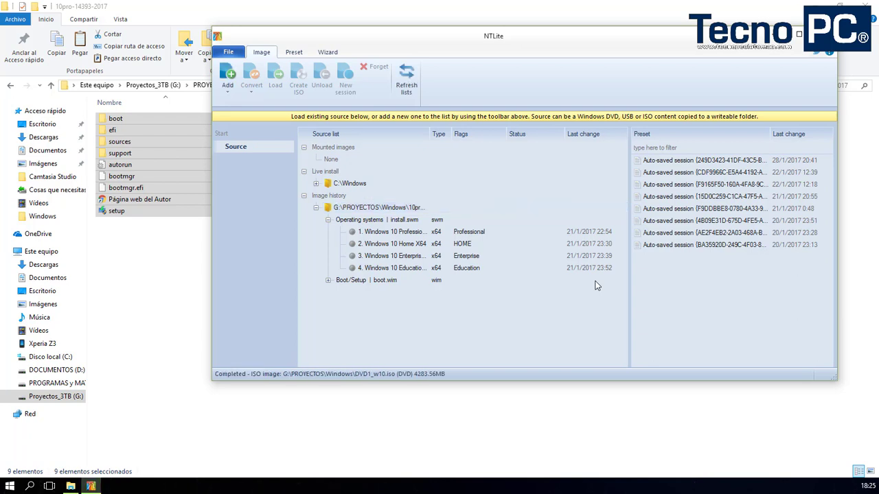
# - Check the file size of the DVD1_w10 image in its properties in the Windows project folder
pyautogui.click(50, 85)
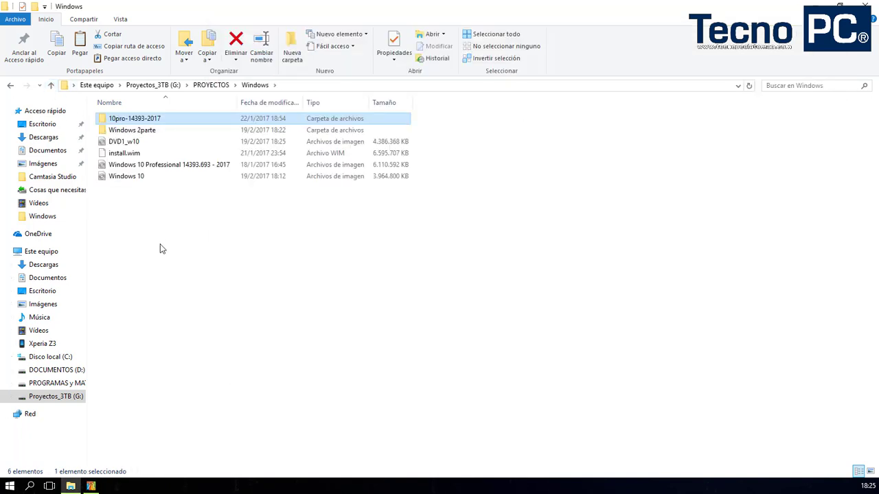
pyautogui.click(123, 142)
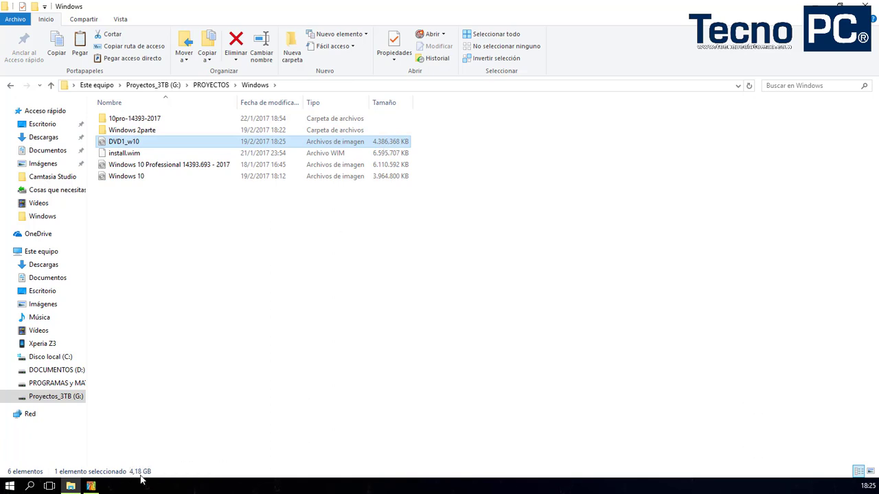
pyautogui.rightClick(134, 142)
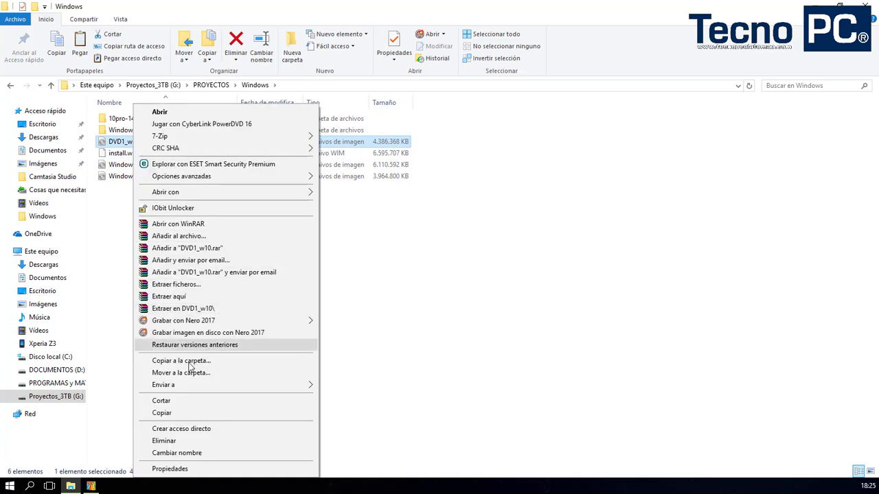
pyautogui.click(212, 469)
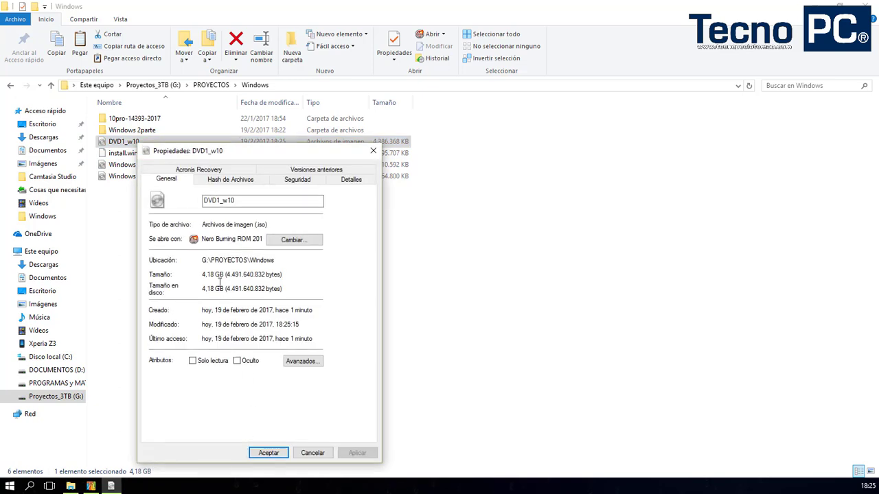
pyautogui.click(307, 454)
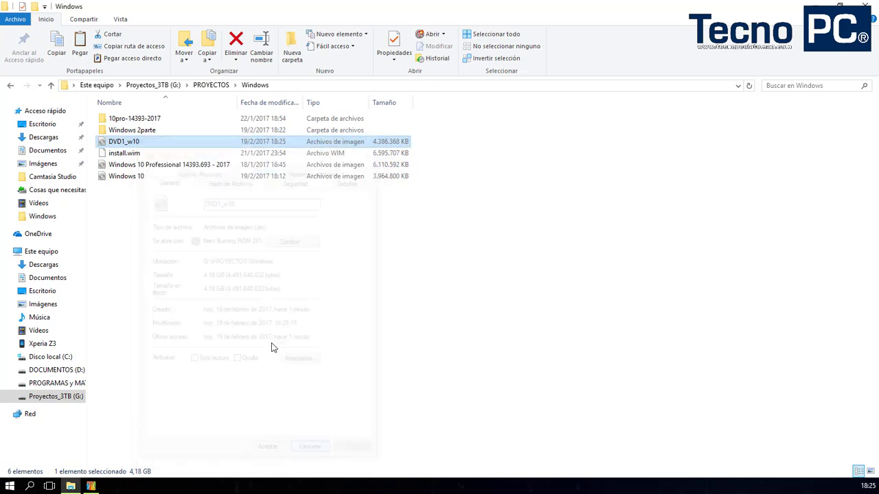
# - Open the Windows 2parte folder and copy its full path
pyautogui.doubleClick(138, 131)
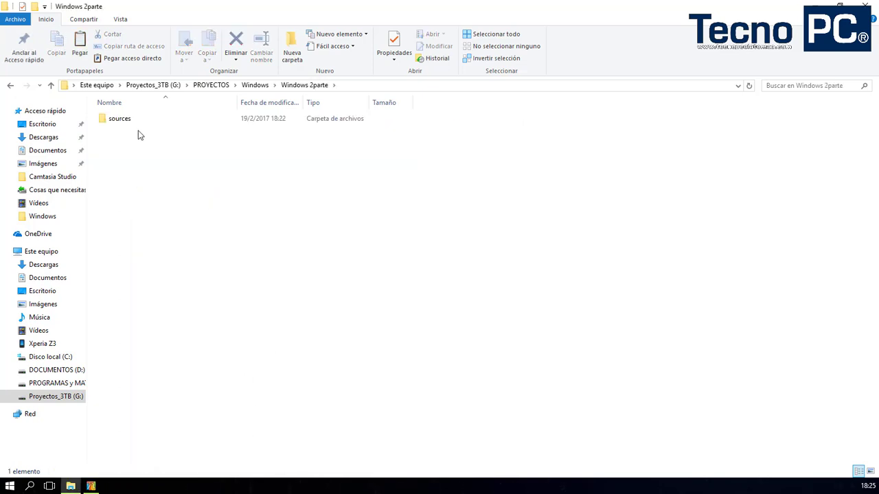
pyautogui.click(355, 85)
pyautogui.hotkey('ctrl', 'c')
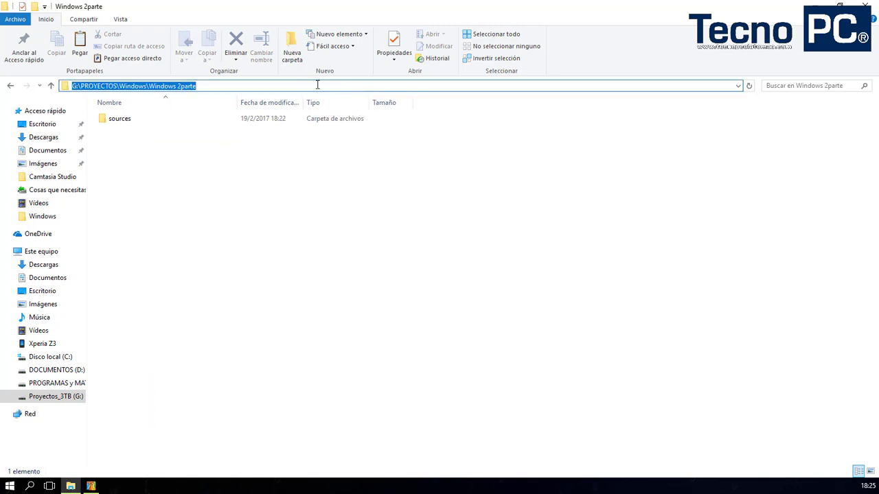
pyautogui.rightClick(169, 87)
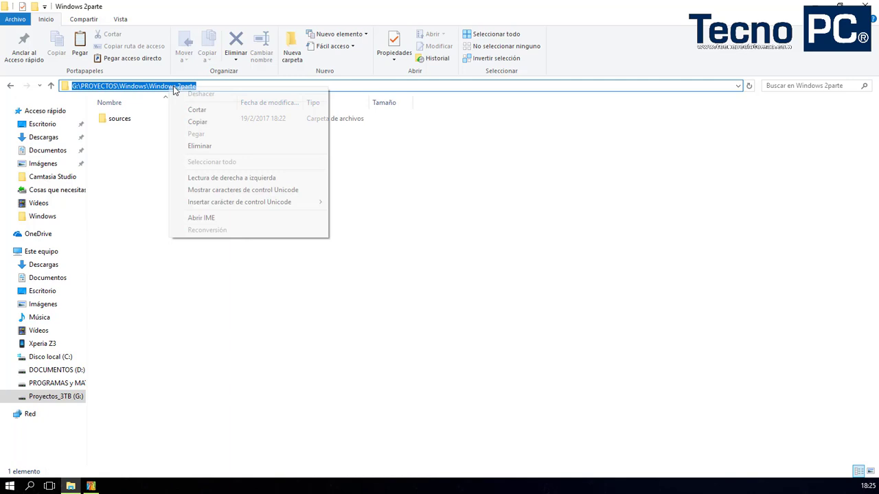
pyautogui.click(199, 121)
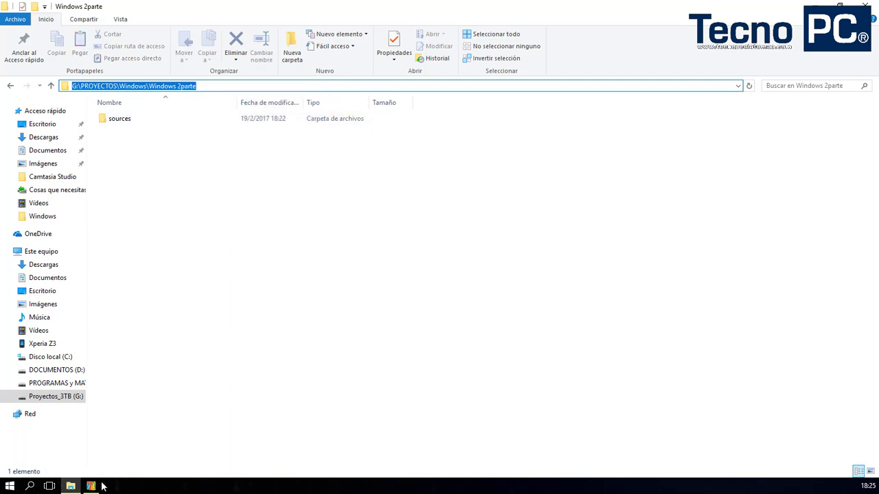
# - Switch to NTLite and try to add the Windows 2parte folder as an image source
pyautogui.click(94, 486)
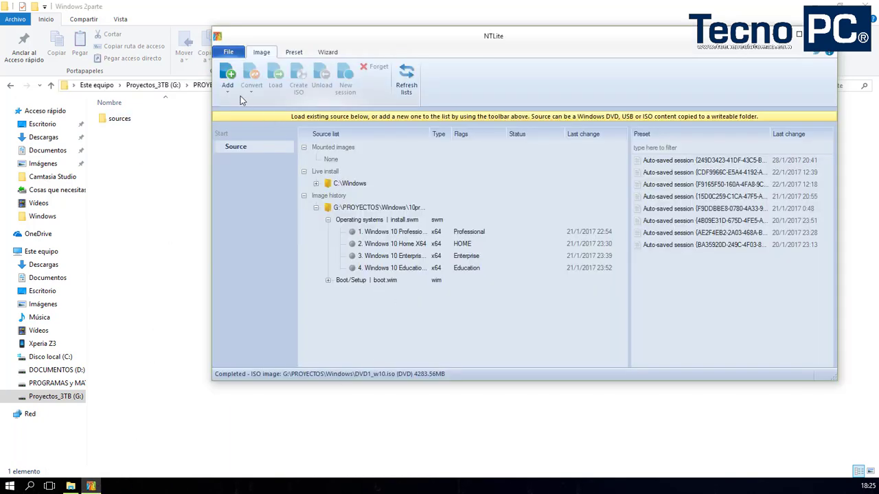
pyautogui.click(228, 75)
pyautogui.click(251, 118)
pyautogui.rightClick(508, 295)
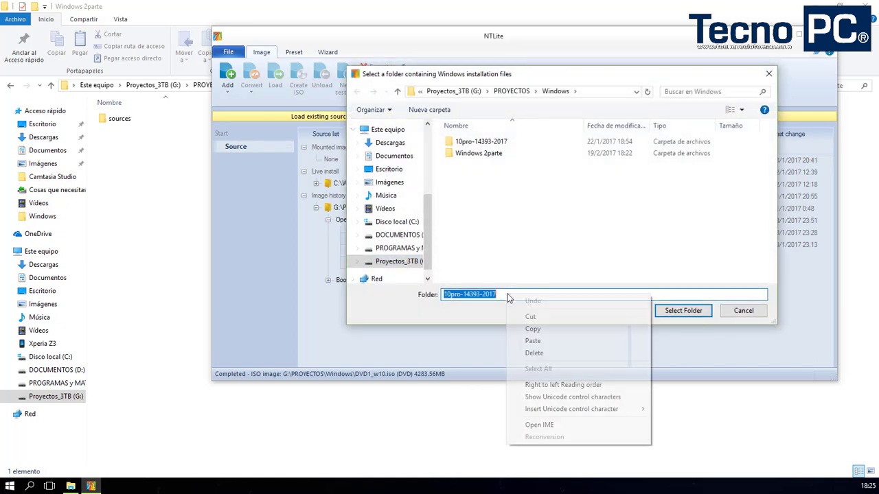
pyautogui.click(532, 342)
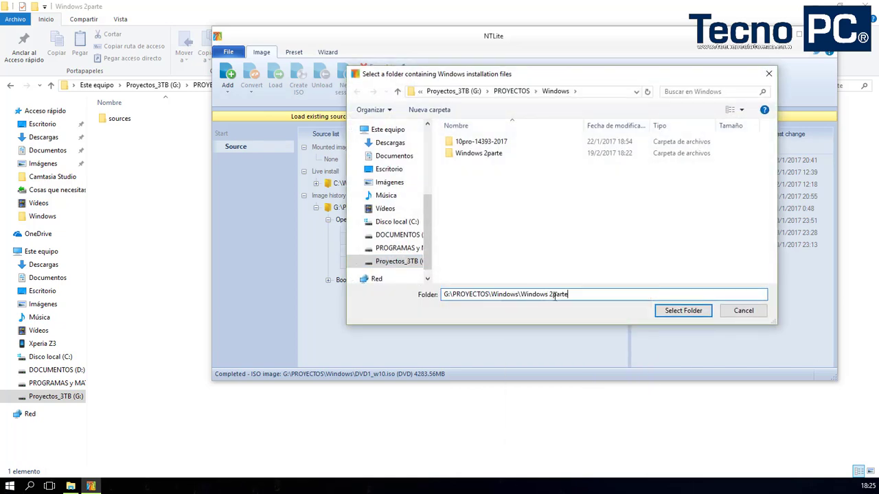
pyautogui.doubleClick(473, 153)
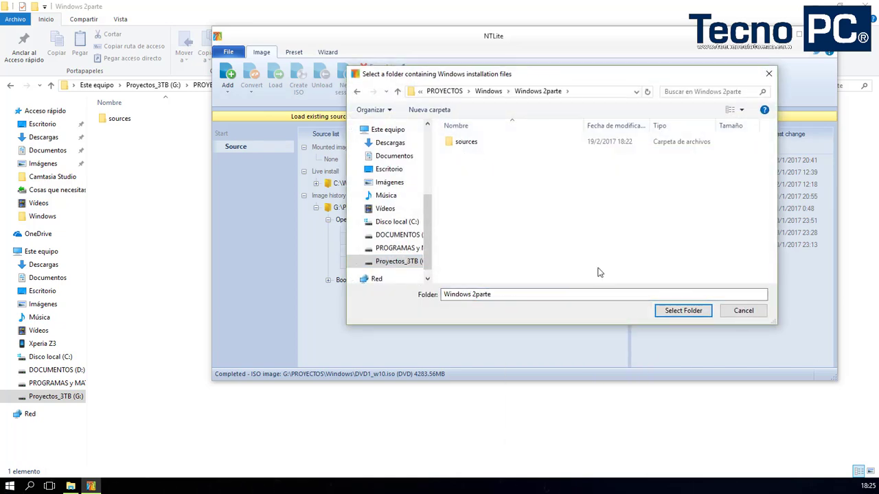
pyautogui.click(678, 311)
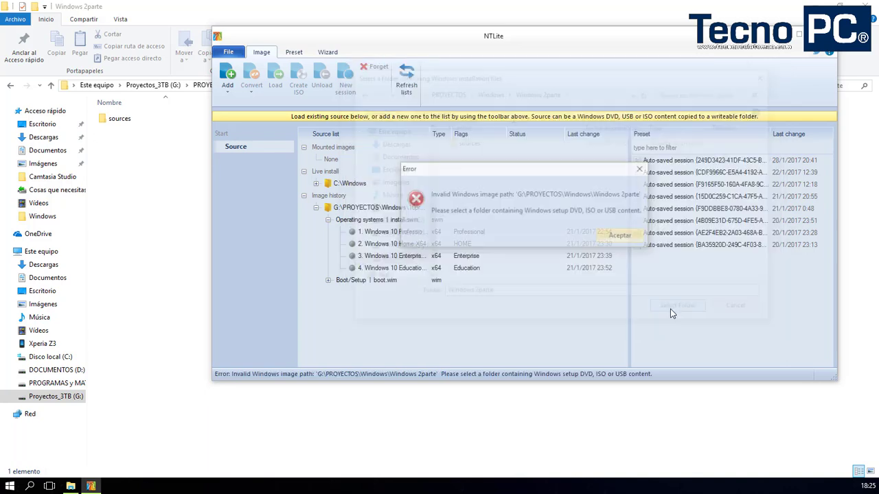
pyautogui.click(608, 238)
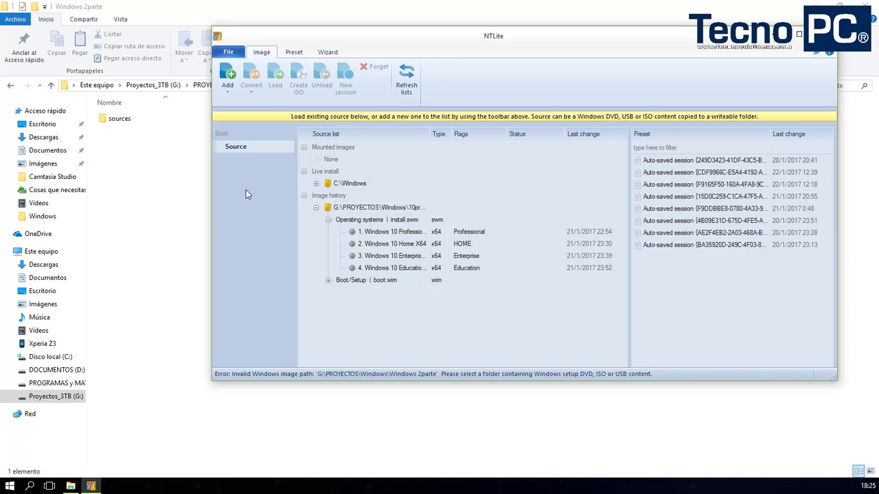
# - Copy everything except the sources folder from 10pro-14393-2017 into Windows 2parte
pyautogui.click(133, 177)
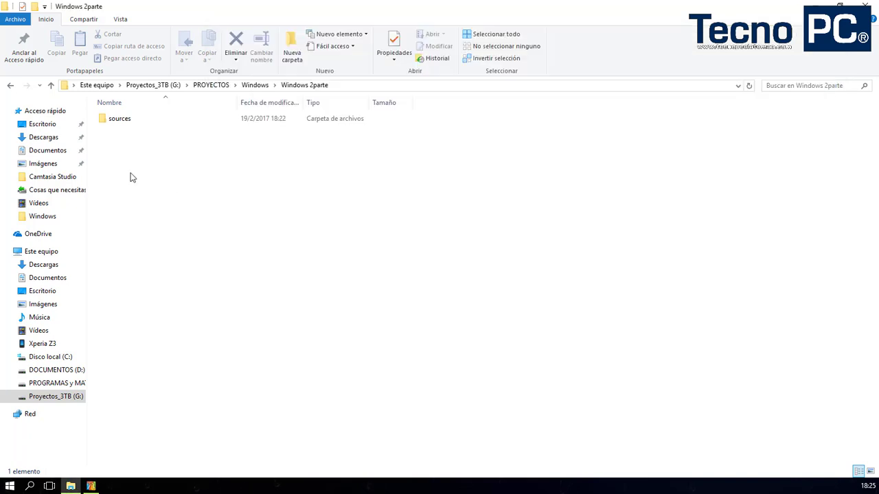
pyautogui.click(51, 85)
pyautogui.doubleClick(141, 118)
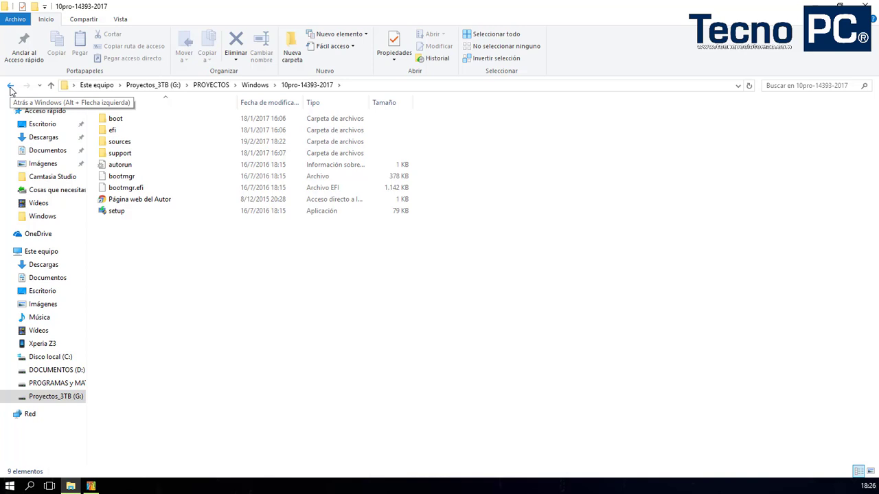
pyautogui.moveTo(145, 251); pyautogui.dragTo(116, 169)
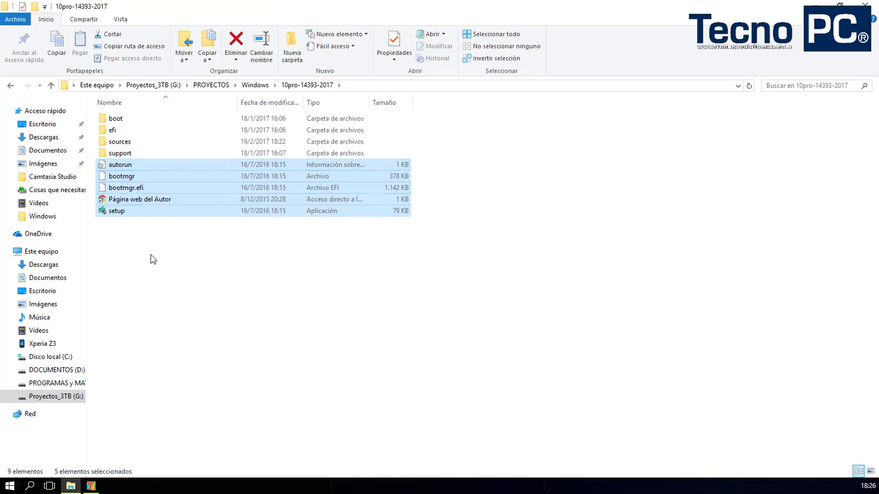
pyautogui.moveTo(151, 256); pyautogui.dragTo(121, 148)
pyautogui.keyDown('ctrl'); pyautogui.click(115, 119); pyautogui.keyUp('ctrl')
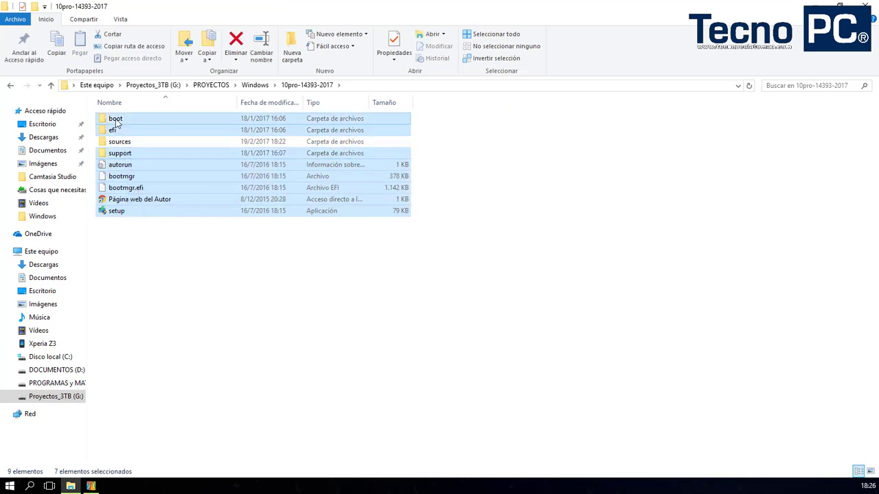
pyautogui.click(51, 85)
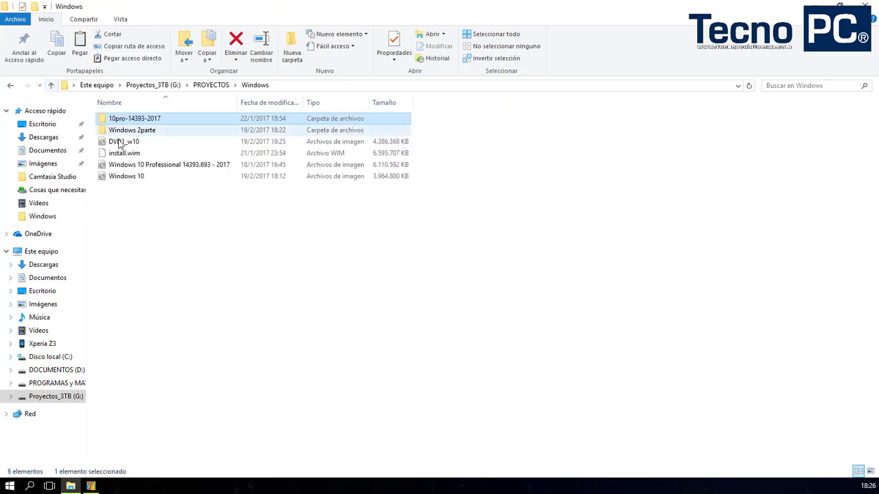
pyautogui.doubleClick(113, 131)
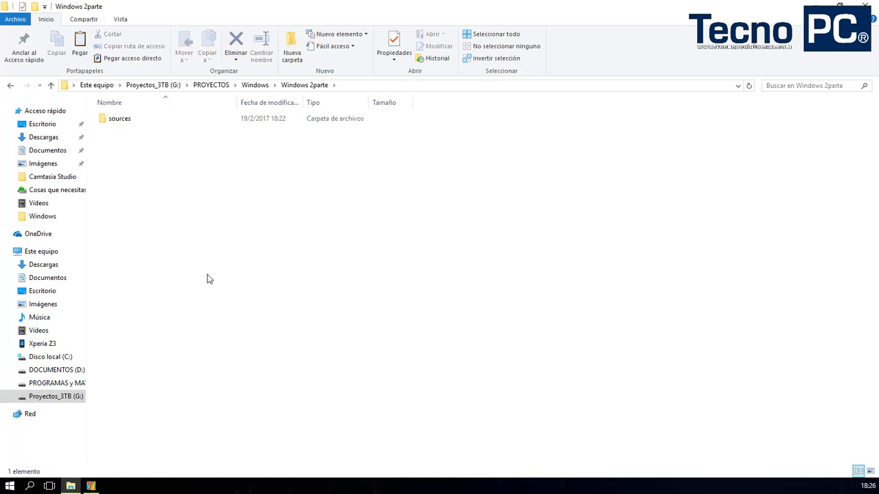
pyautogui.hotkey('ctrl', 'v')
pyautogui.click(173, 259)
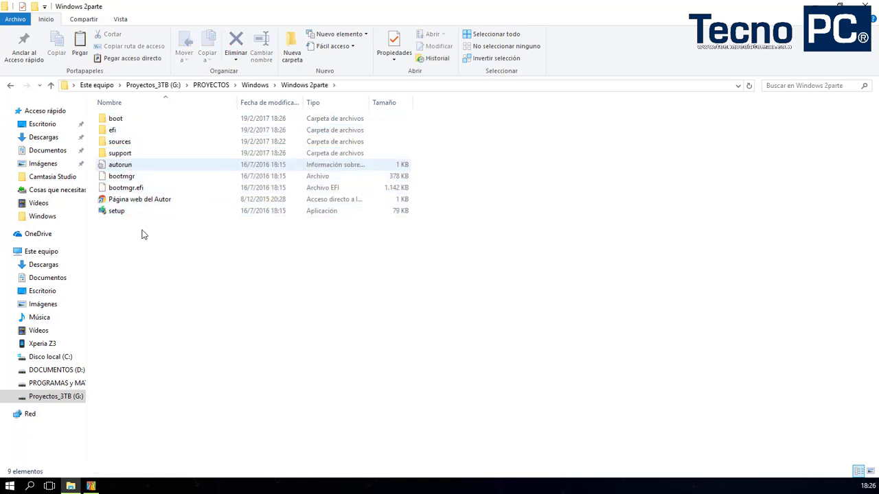
# - Return to NTLite and retry adding Windows 2parte as an image folder with the copied boot and setup files
pyautogui.click(91, 486)
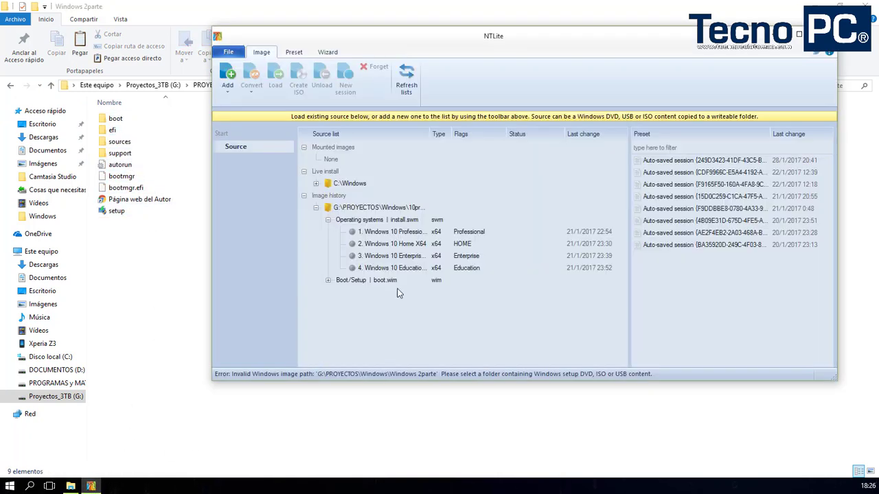
pyautogui.click(228, 89)
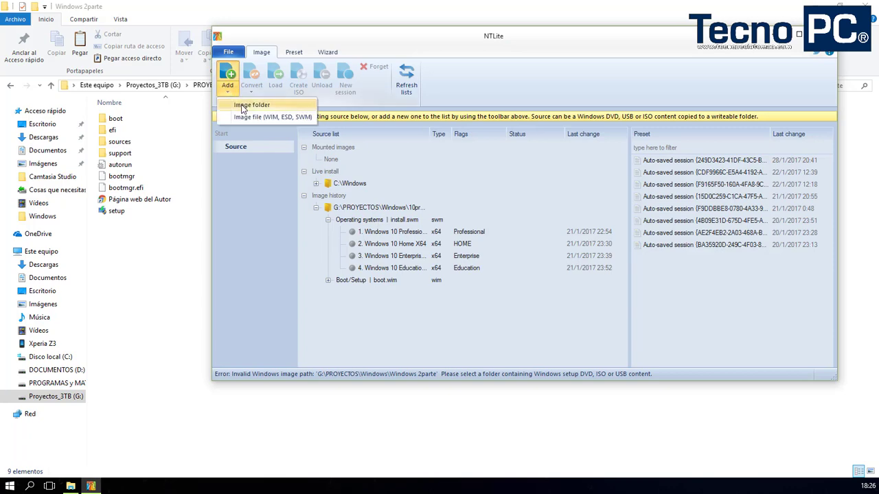
pyautogui.click(251, 106)
pyautogui.doubleClick(471, 153)
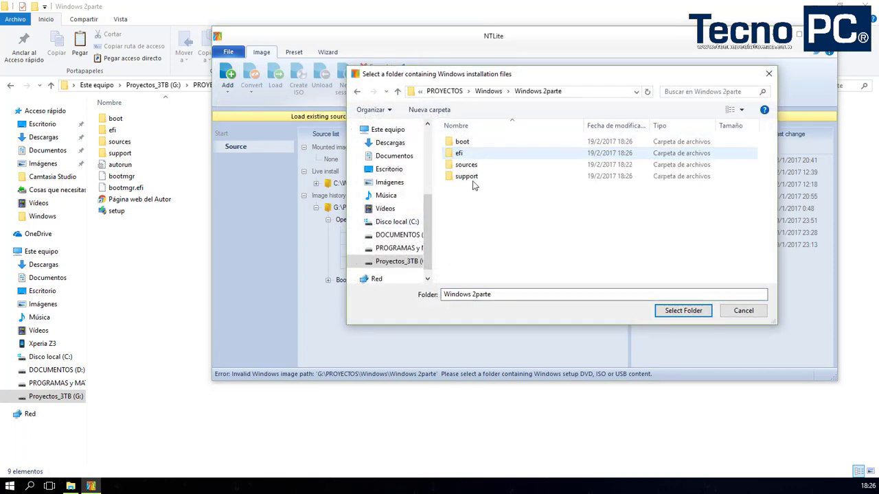
pyautogui.click(682, 309)
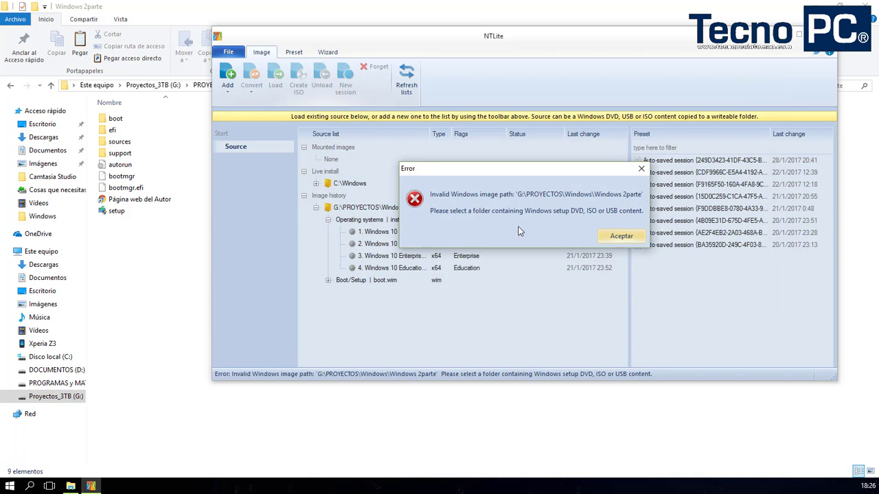
pyautogui.click(617, 238)
# - Copy everything in the sources folder of 10pro-14393-2017 except install.swm, install2.swm, install3.swm and install4.swm
pyautogui.click(134, 297)
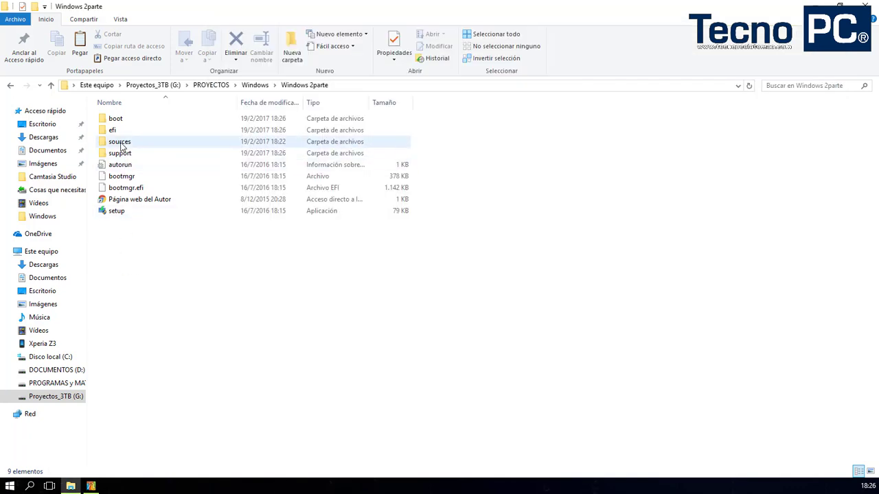
pyautogui.click(124, 144)
pyautogui.click(12, 87)
pyautogui.doubleClick(147, 121)
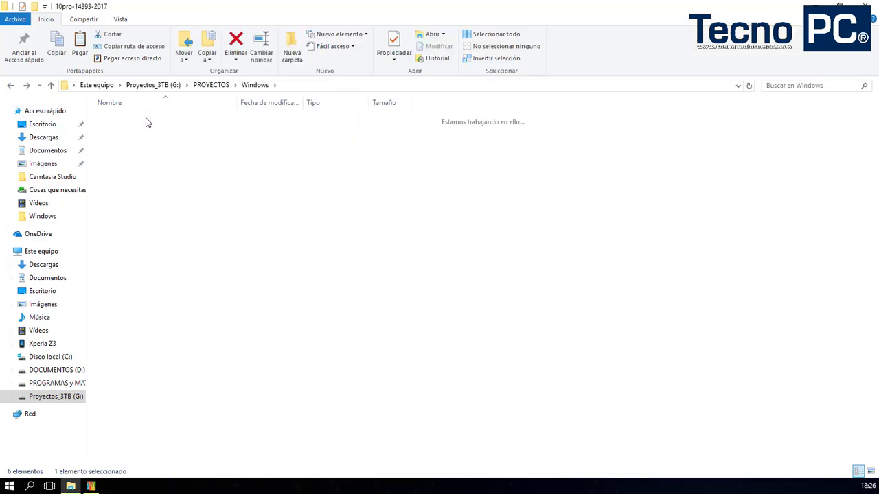
pyautogui.doubleClick(123, 145)
pyautogui.scroll(-13, 140, 306)
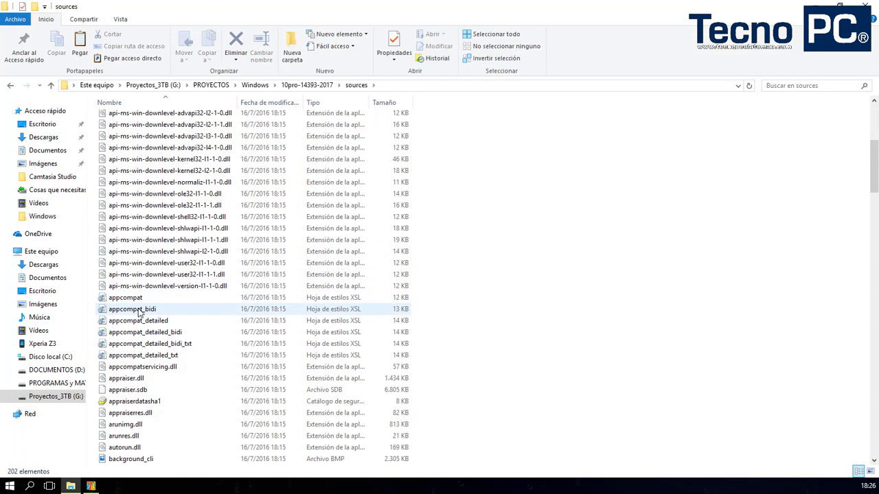
pyautogui.click(131, 311)
pyautogui.write('in')
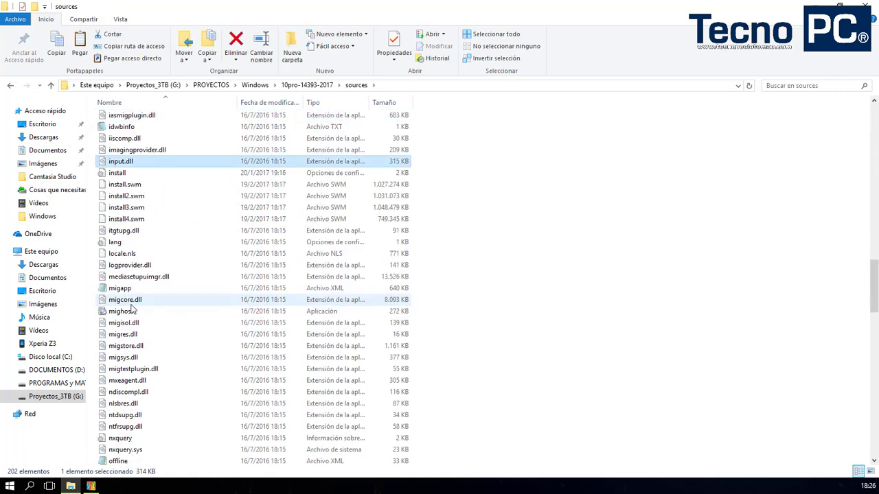
pyautogui.hotkey('ctrl', 'a')
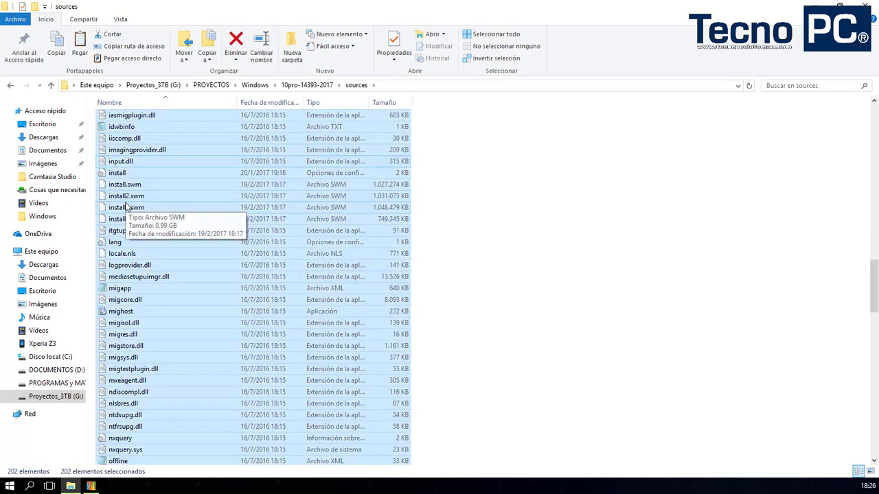
pyautogui.keyDown('ctrl'); pyautogui.click(126, 186); pyautogui.keyUp('ctrl')
pyautogui.keyDown('ctrl'); pyautogui.click(129, 197); pyautogui.keyUp('ctrl')
pyautogui.keyDown('ctrl'); pyautogui.click(129, 208); pyautogui.keyUp('ctrl')
pyautogui.keyDown('ctrl'); pyautogui.click(129, 219); pyautogui.keyUp('ctrl')
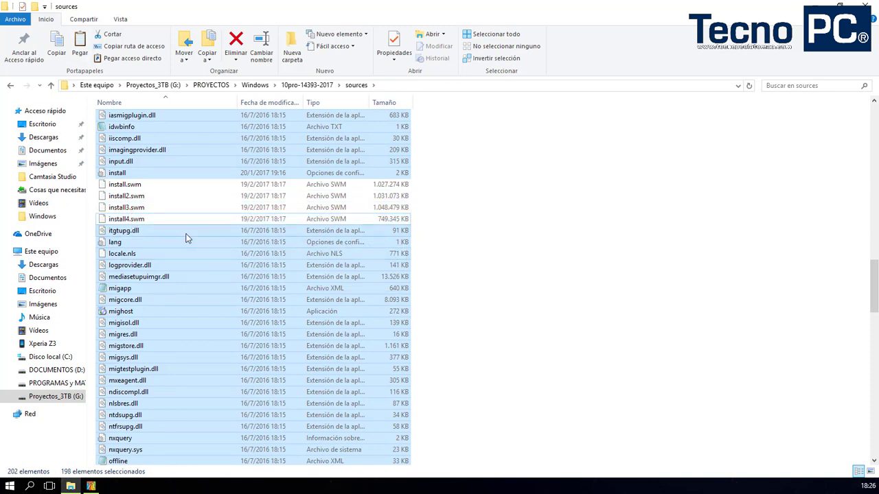
# - Paste the copied files into the sources folder of Windows 2parte, replacing the files with the same names
pyautogui.click(50, 86)
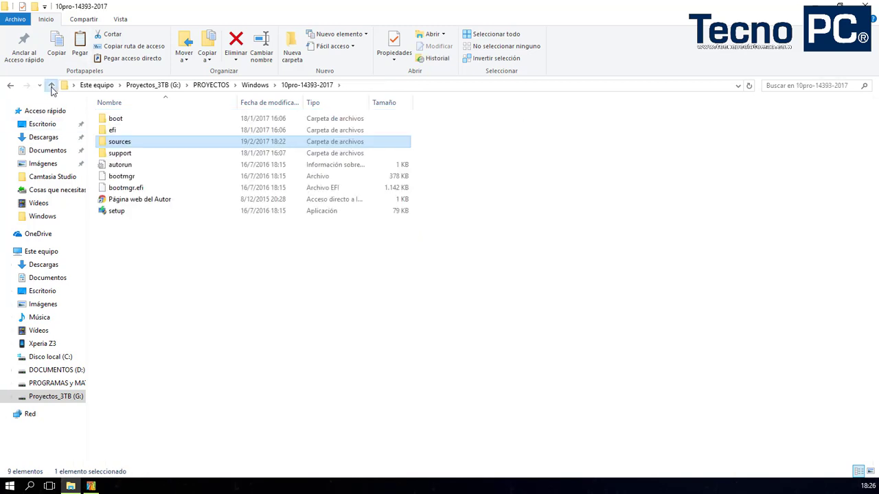
pyautogui.click(51, 86)
pyautogui.doubleClick(120, 129)
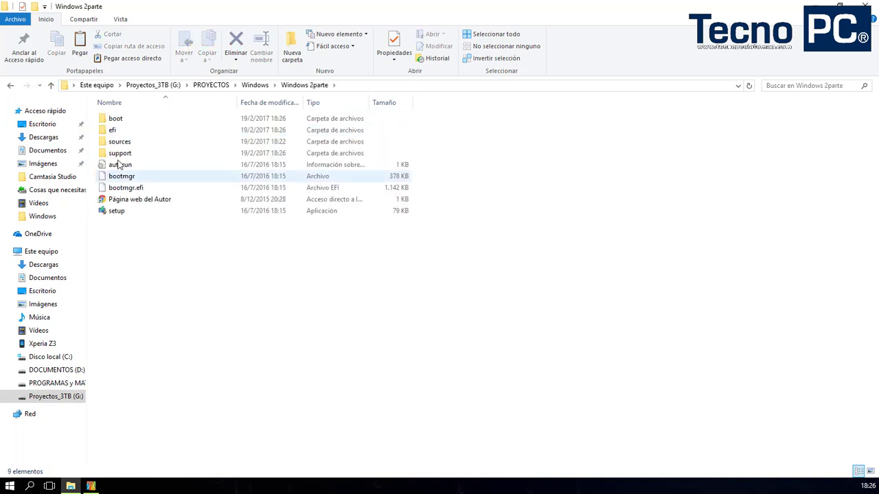
pyautogui.doubleClick(120, 141)
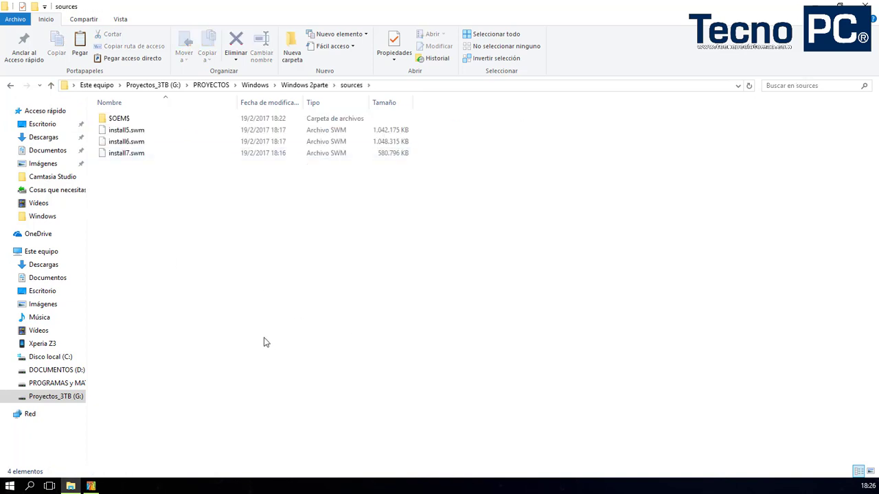
pyautogui.hotkey('ctrl', 'v')
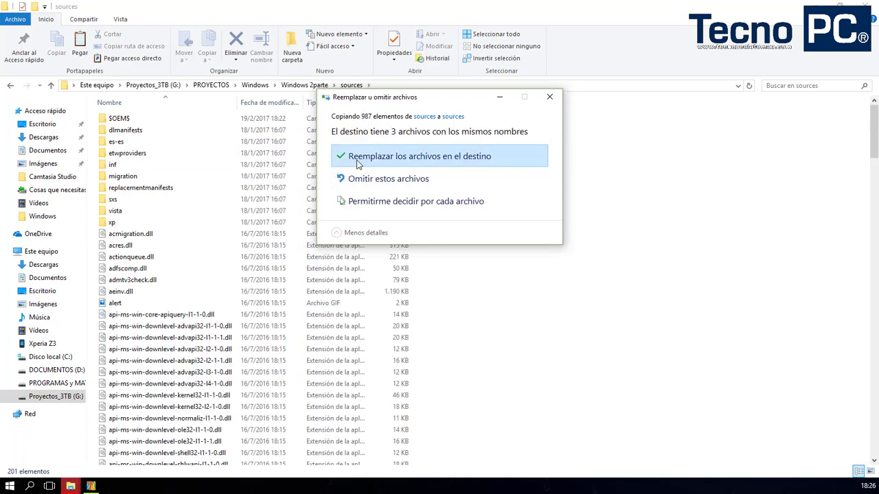
pyautogui.click(358, 164)
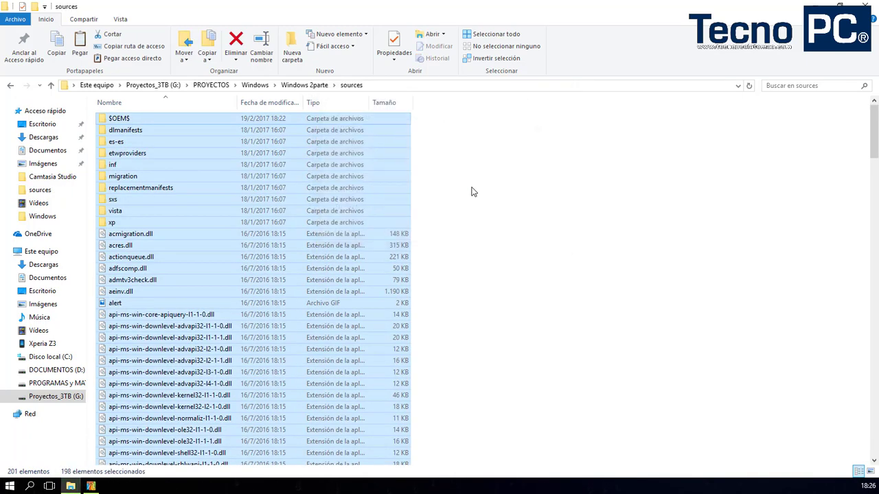
pyautogui.click(540, 203)
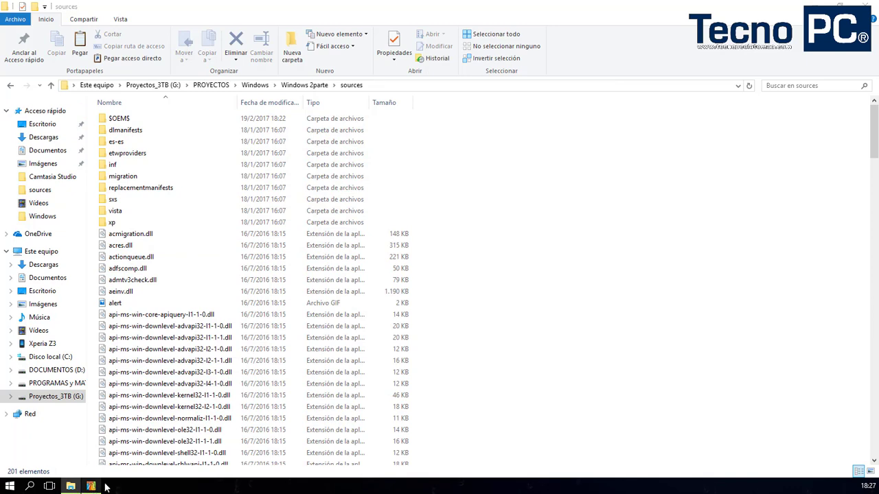
# - Switch to NTLite and add the Windows 2parte folder as an image folder source
pyautogui.click(91, 486)
pyautogui.click(227, 79)
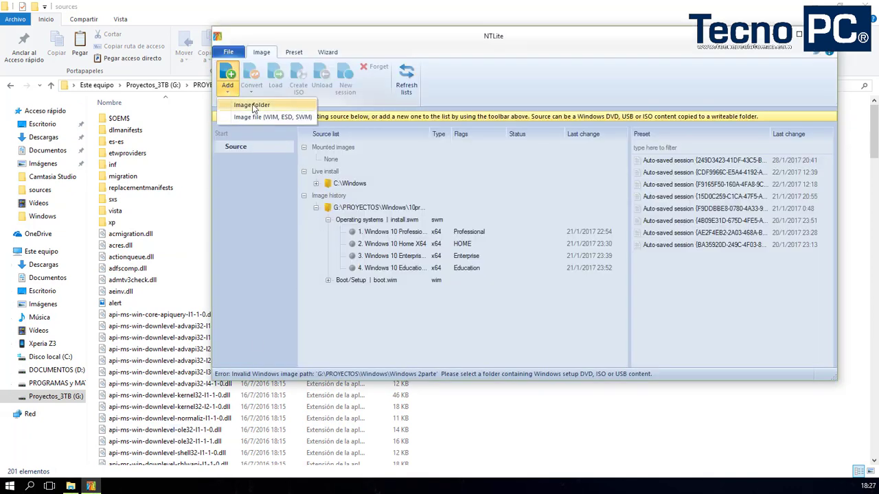
pyautogui.click(252, 105)
pyautogui.doubleClick(478, 154)
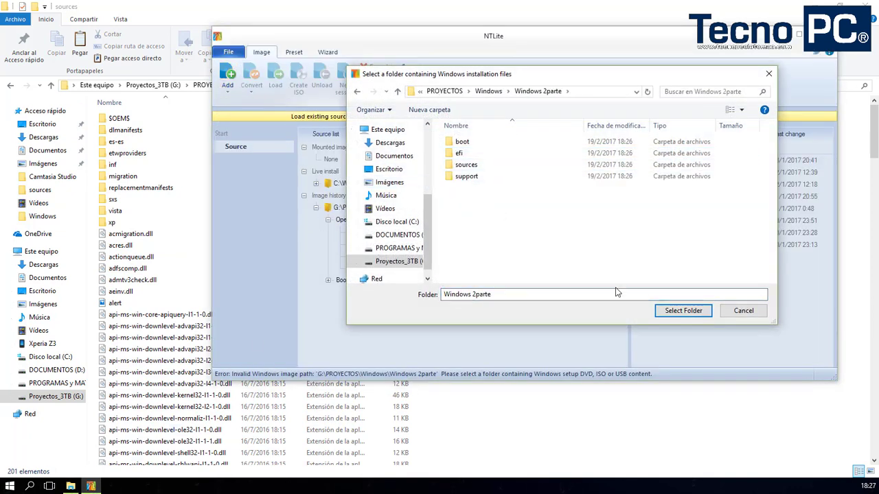
pyautogui.click(683, 313)
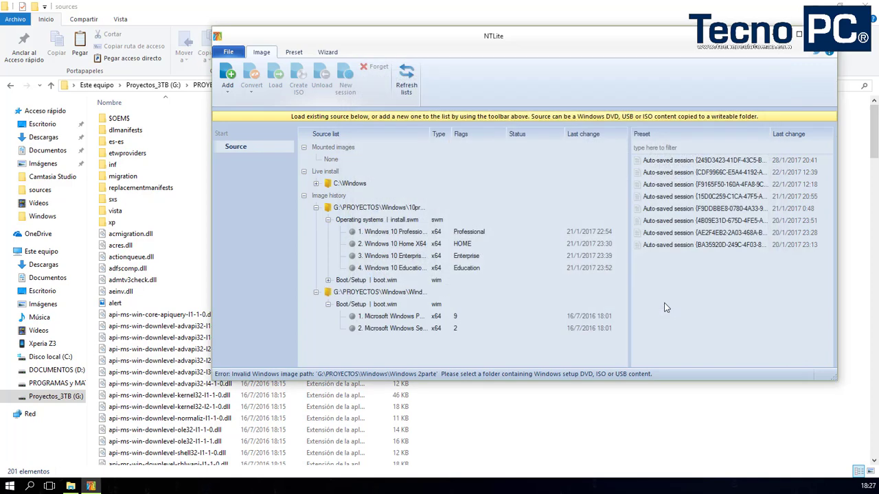
# - Review the contents of the Windows 2parte folder and its sources subfolder in File Explorer
pyautogui.click(126, 13)
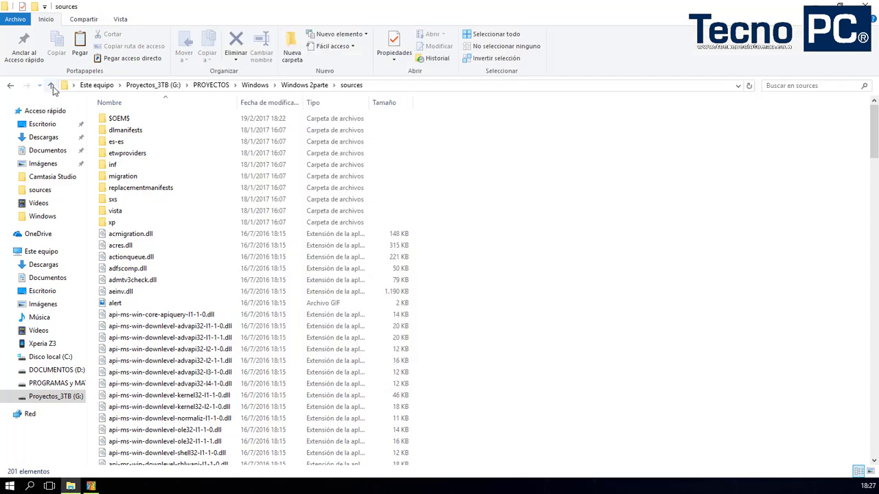
pyautogui.click(52, 86)
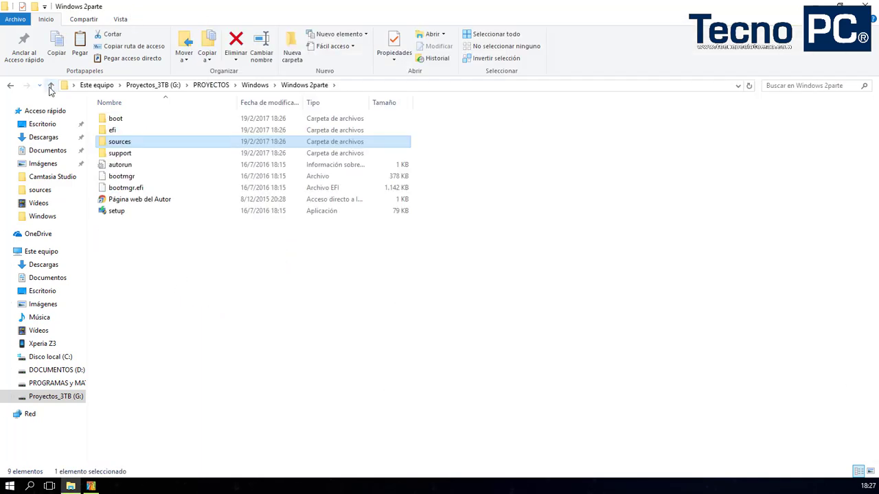
pyautogui.click(90, 487)
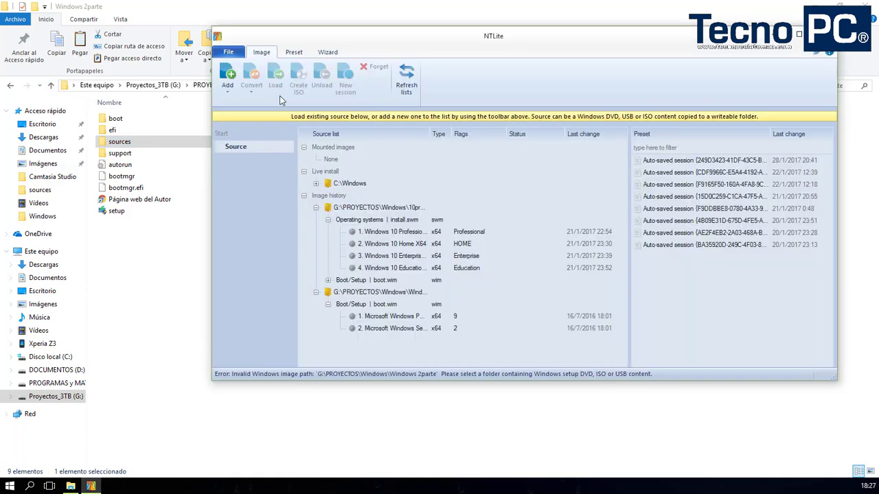
pyautogui.click(174, 302)
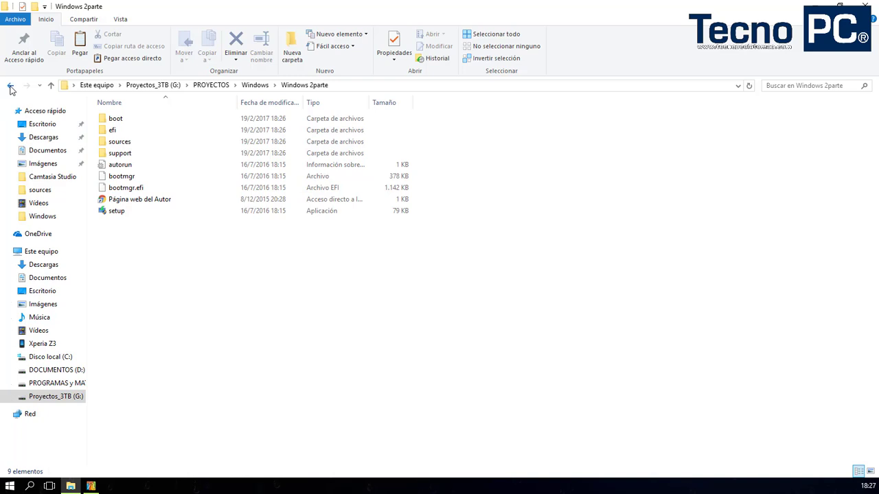
pyautogui.click(10, 87)
pyautogui.click(51, 87)
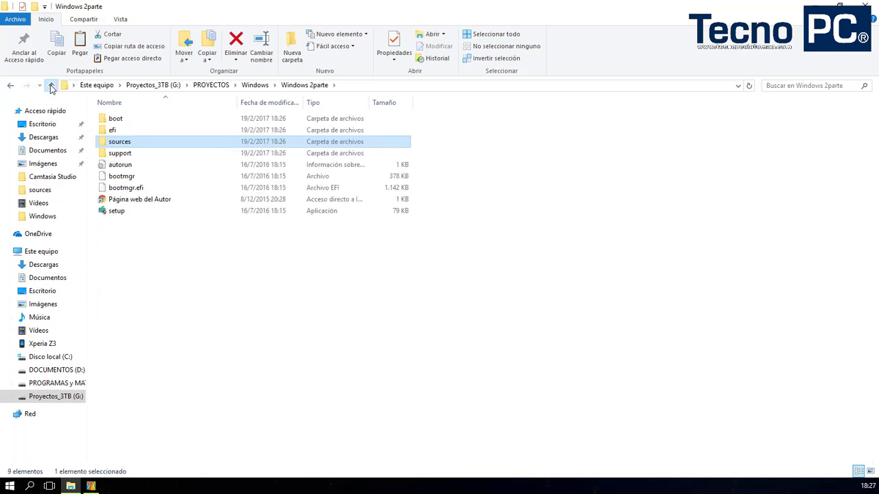
pyautogui.click(51, 87)
pyautogui.click(125, 120)
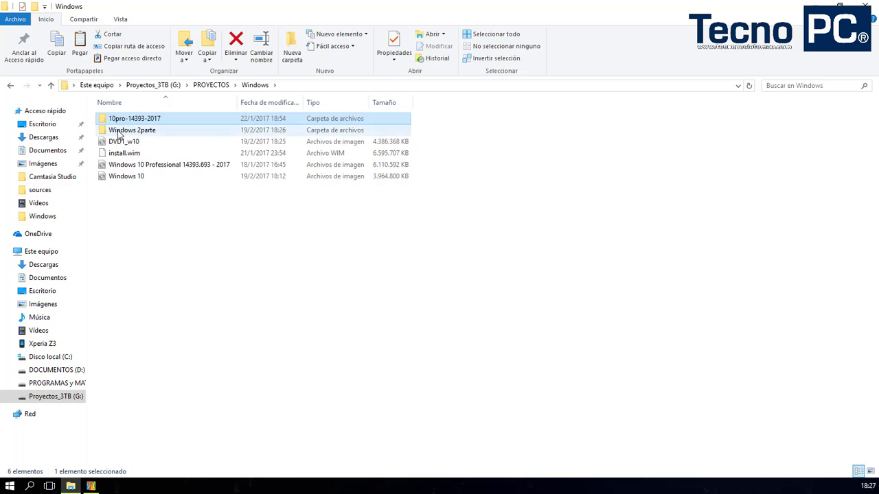
pyautogui.doubleClick(119, 132)
pyautogui.moveTo(180, 311); pyautogui.dragTo(112, 104)
pyautogui.click(119, 143)
pyautogui.doubleClick(118, 142)
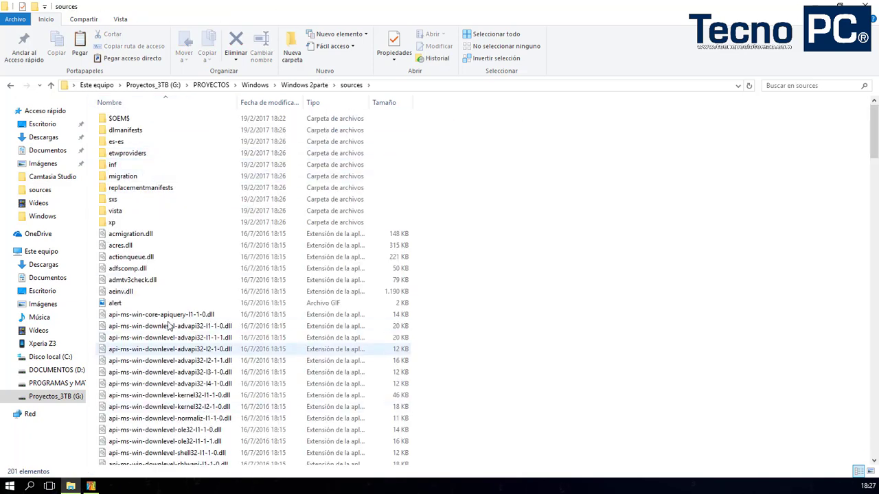
pyautogui.hotkey('alt', 'Left')
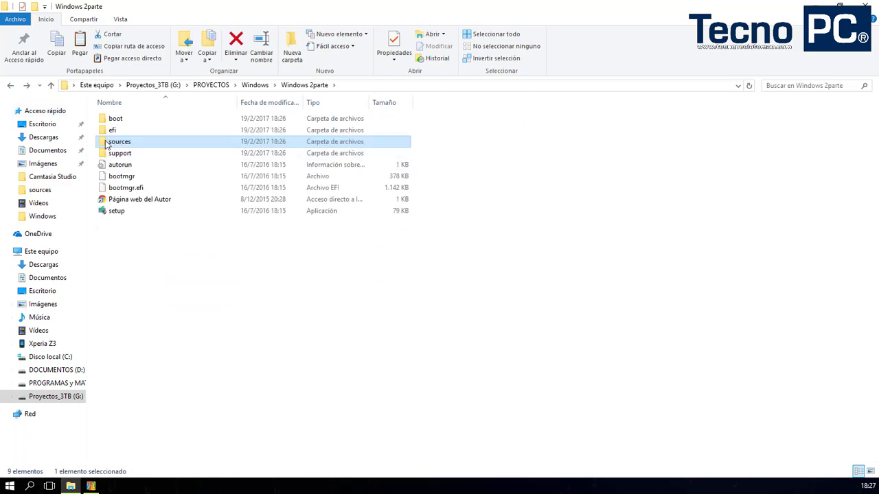
# - Examine the install5.swm, install6.swm and install7.swm files in the sources folder of Windows 2parte
pyautogui.doubleClick(124, 144)
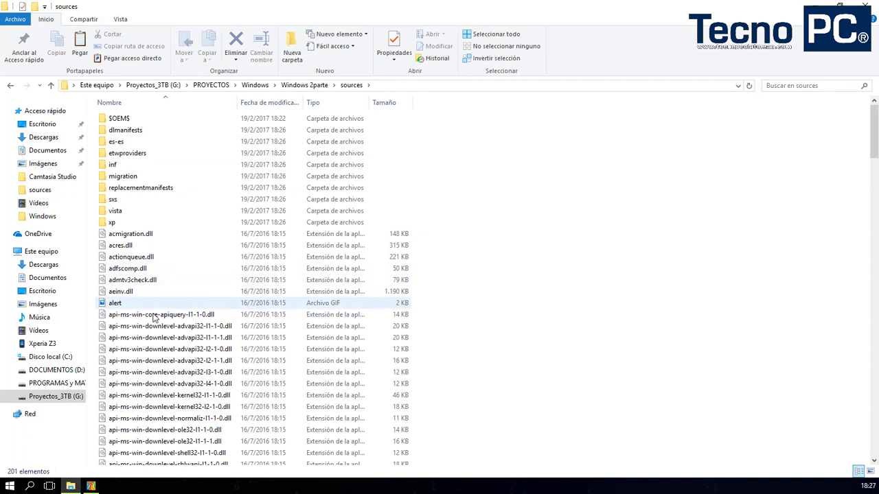
pyautogui.click(154, 314)
pyautogui.write('ins')
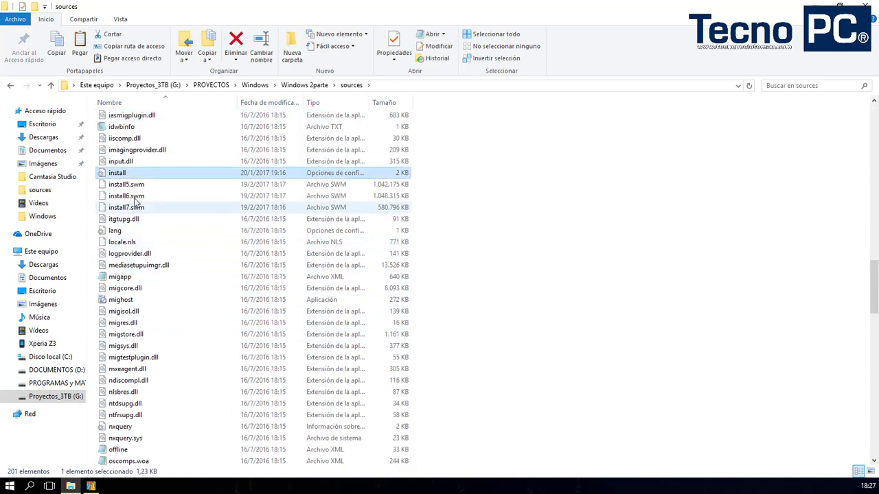
pyautogui.press('Down')
pyautogui.press('Down')
pyautogui.press('Down')
pyautogui.click(128, 186)
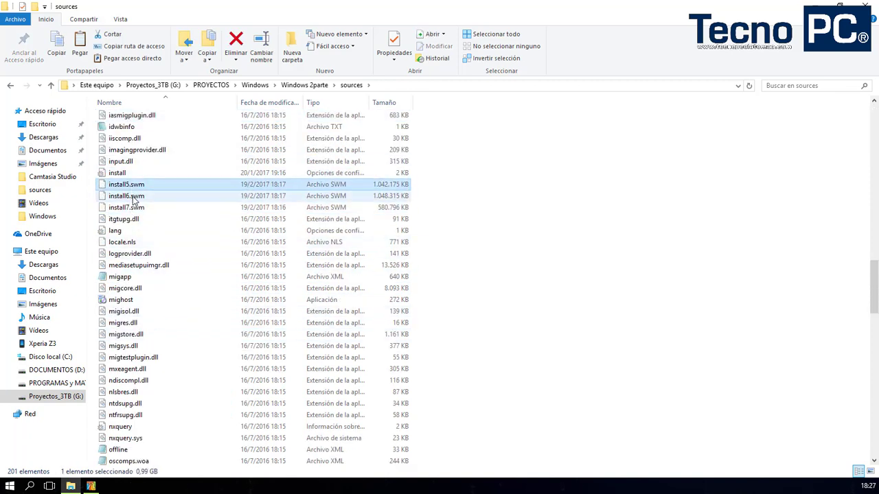
pyautogui.click(127, 207)
pyautogui.click(11, 85)
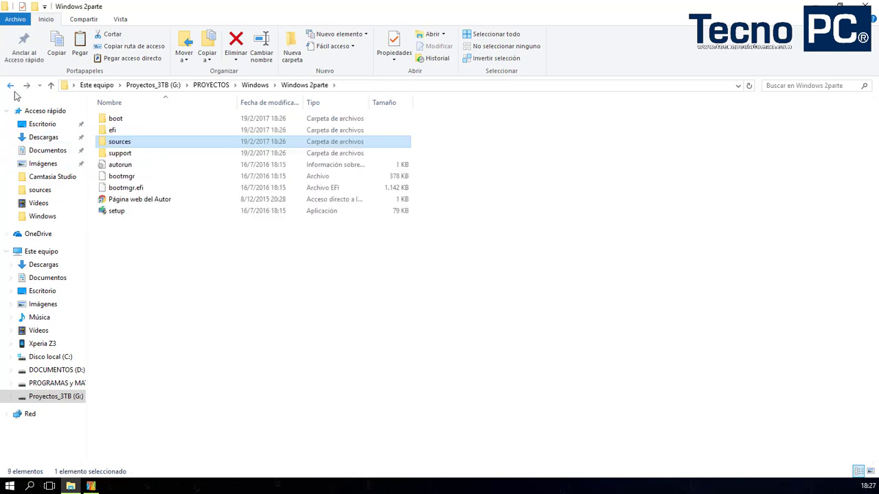
# - In NTLite, create an ISO image from the Windows 2parte source, saved as DVD2_w10 in the Windows folder with the label DVD
pyautogui.click(99, 486)
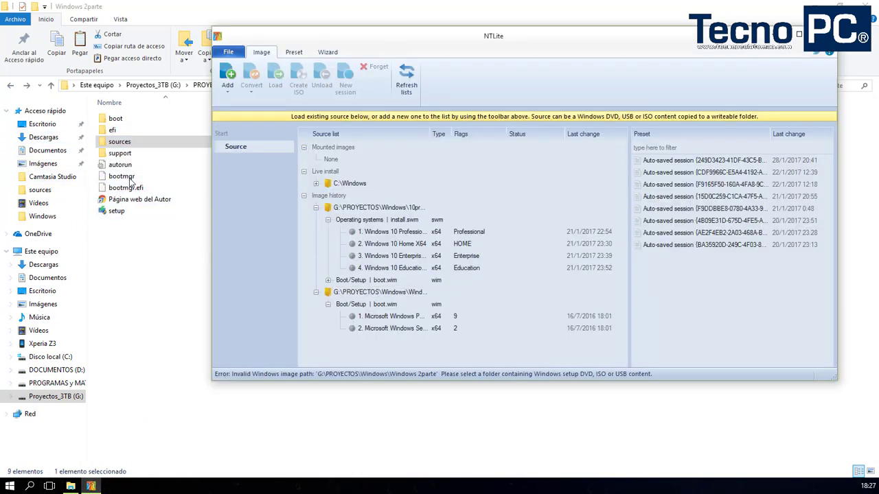
pyautogui.click(378, 295)
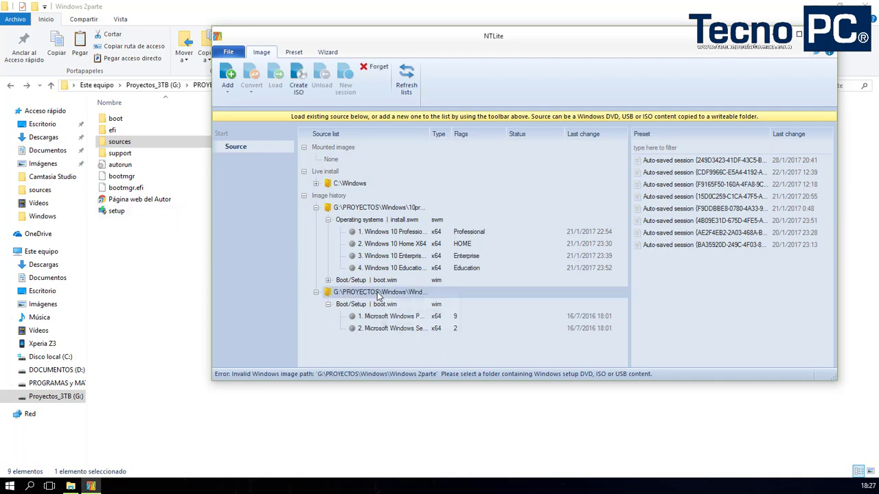
pyautogui.rightClick(378, 295)
pyautogui.click(400, 301)
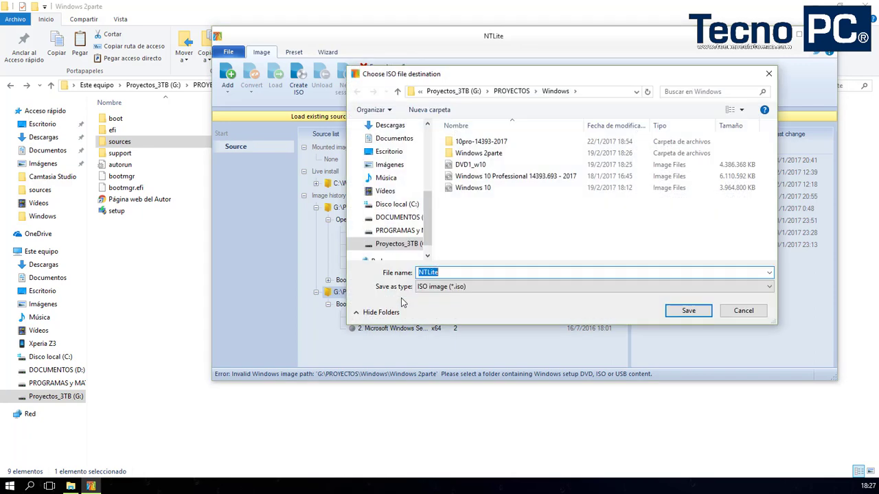
pyautogui.click(470, 165)
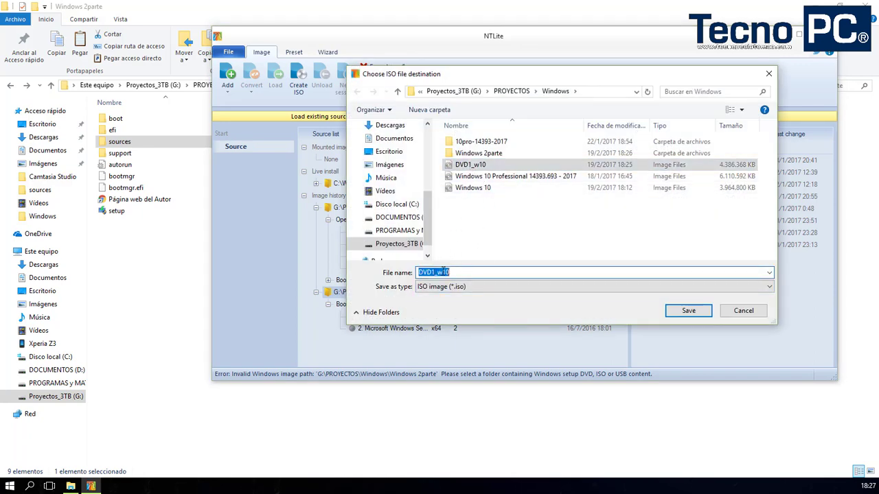
pyautogui.click(440, 272)
pyautogui.press('BackSpace')
pyautogui.write('2')
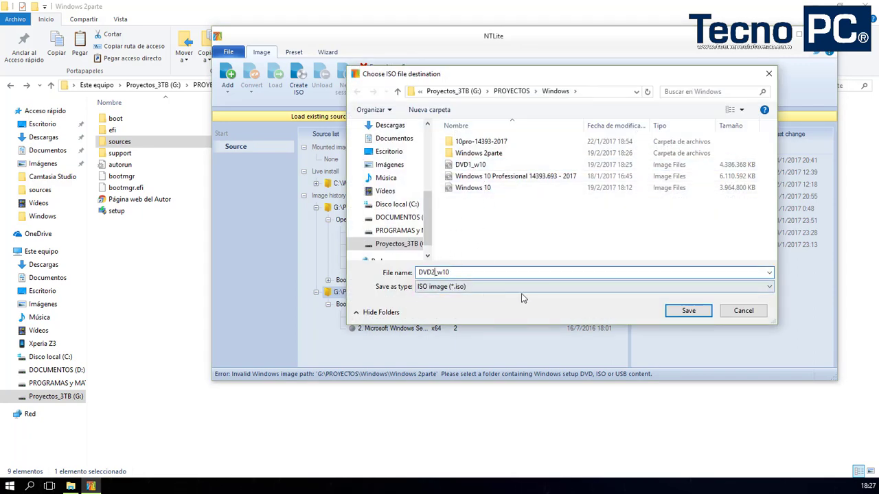
pyautogui.click(688, 313)
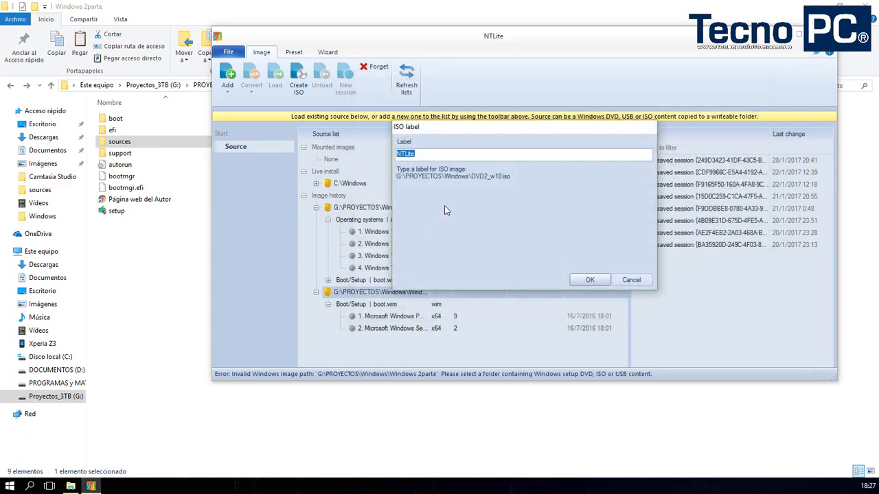
pyautogui.write('DVD')
pyautogui.click(590, 280)
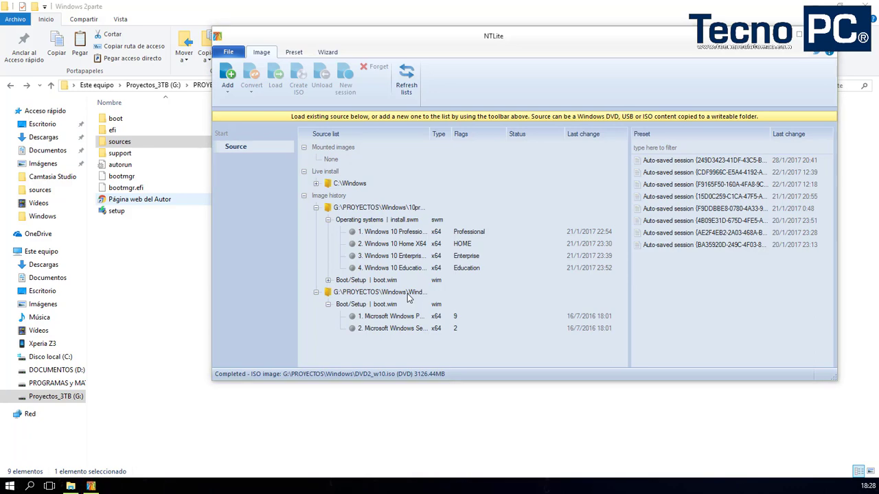
# - Check the install5.swm, install6.swm and install7.swm files in the Windows 2parte sources folder, and return to the Windows folder
pyautogui.doubleClick(115, 141)
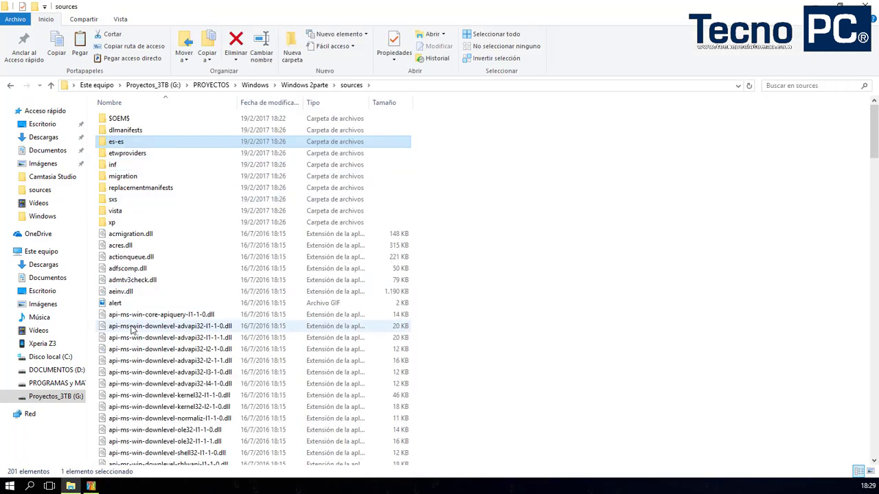
pyautogui.click(131, 327)
pyautogui.write('input')
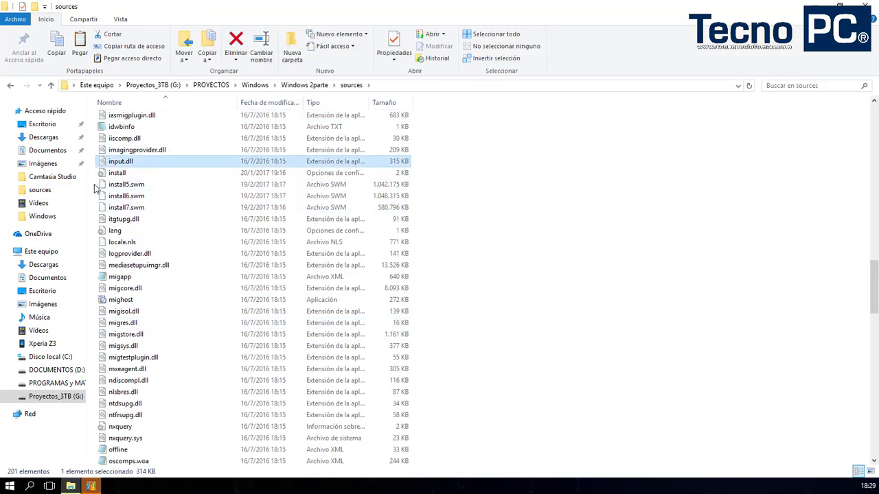
pyautogui.moveTo(96, 189); pyautogui.dragTo(141, 214)
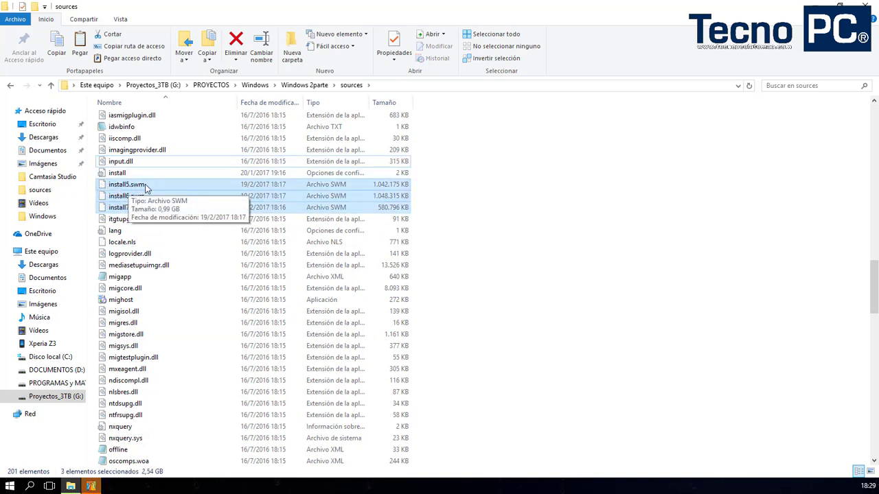
pyautogui.click(51, 85)
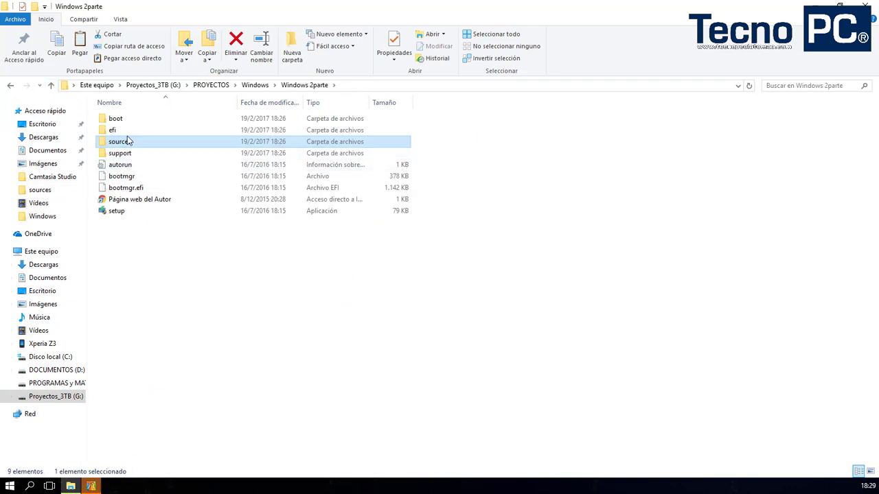
pyautogui.click(51, 86)
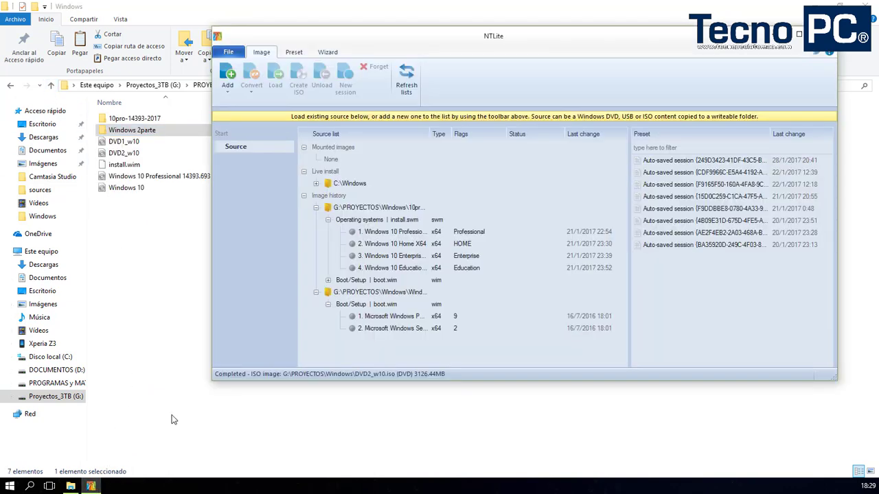
# - Examine the DVD1_w10 and DVD2_w10 image files in the Windows folder and compare their details
pyautogui.click(154, 227)
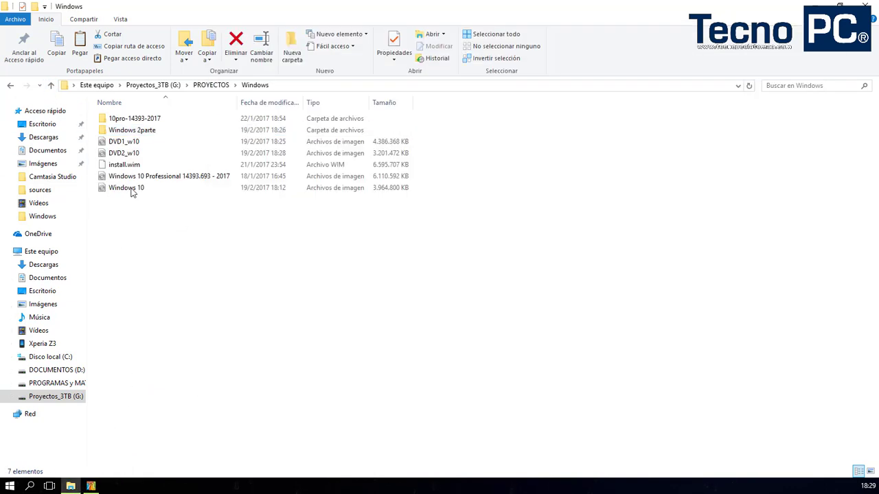
pyautogui.click(125, 156)
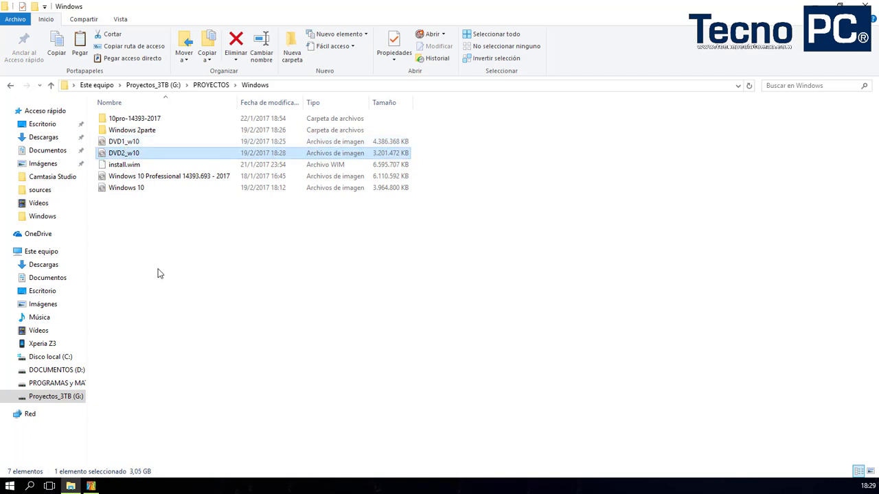
pyautogui.click(116, 144)
pyautogui.click(116, 150)
pyautogui.click(118, 144)
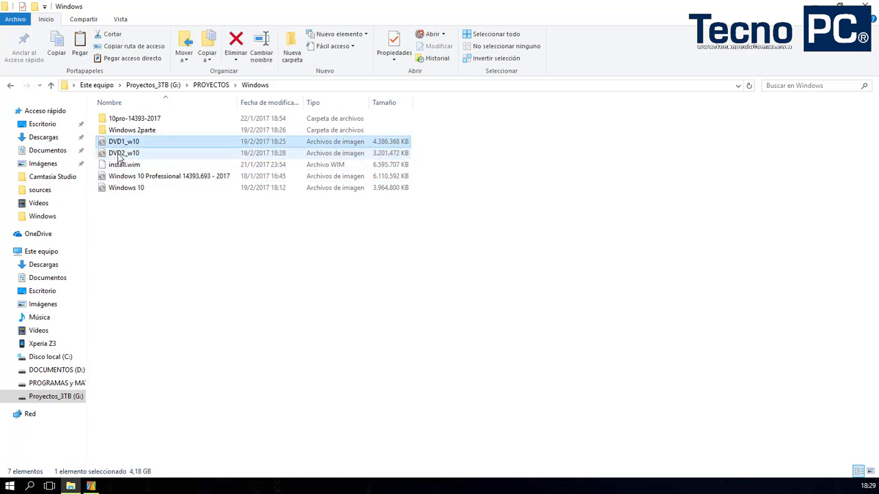
pyautogui.click(117, 149)
pyautogui.click(118, 145)
pyautogui.click(117, 150)
pyautogui.click(119, 145)
pyautogui.click(116, 153)
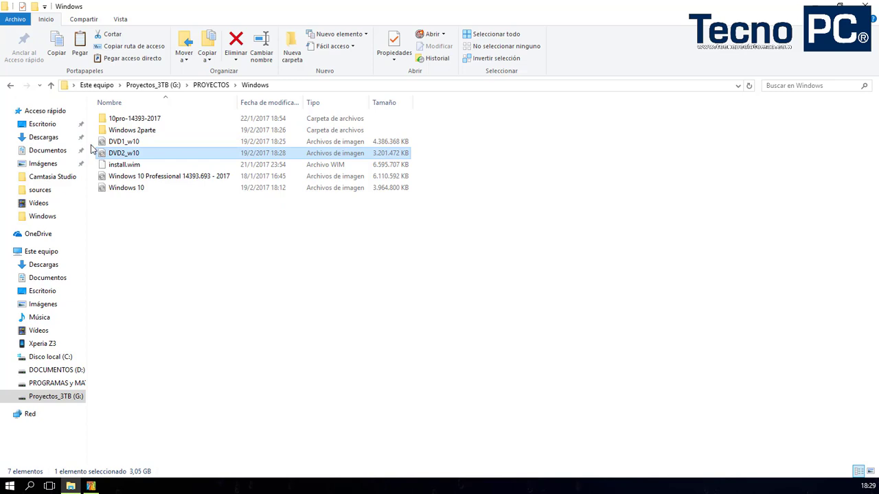
pyautogui.click(129, 144)
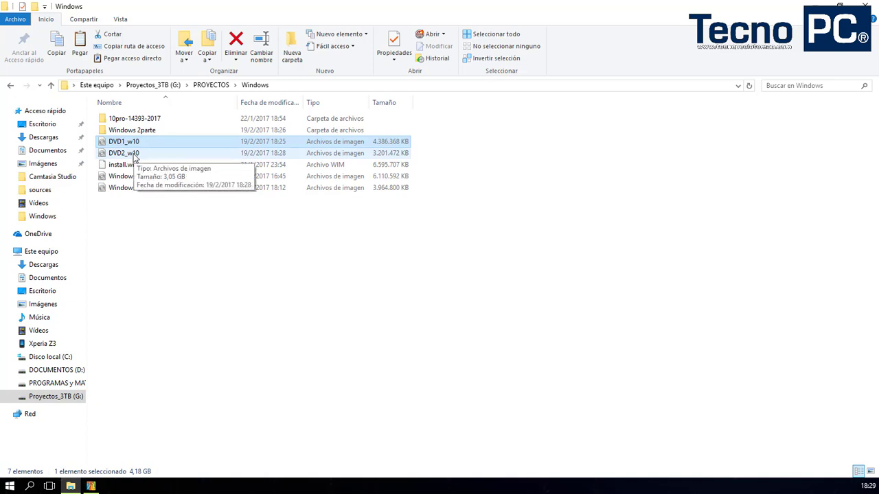
pyautogui.click(134, 155)
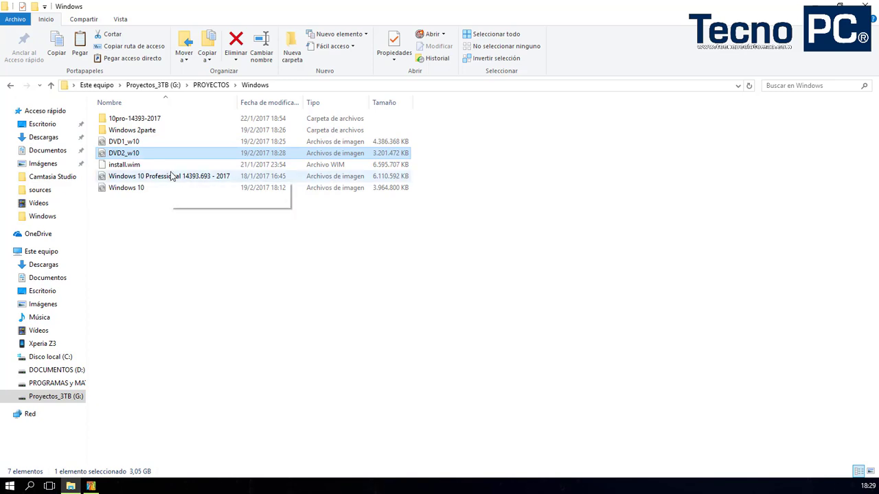
pyautogui.click(184, 256)
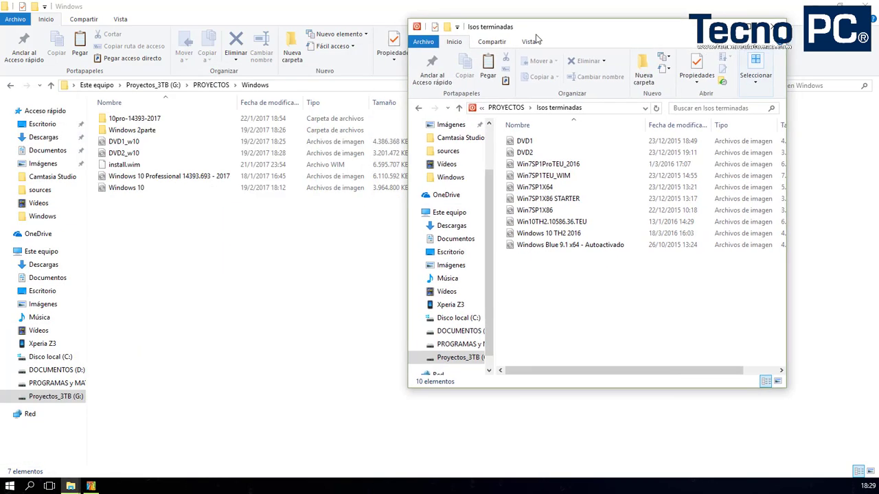
# - Open the DVD1 image from the Isos terminadas folder in 7-Zip and arrange the windows side by side
pyautogui.moveTo(560, 30); pyautogui.dragTo(334, 75)
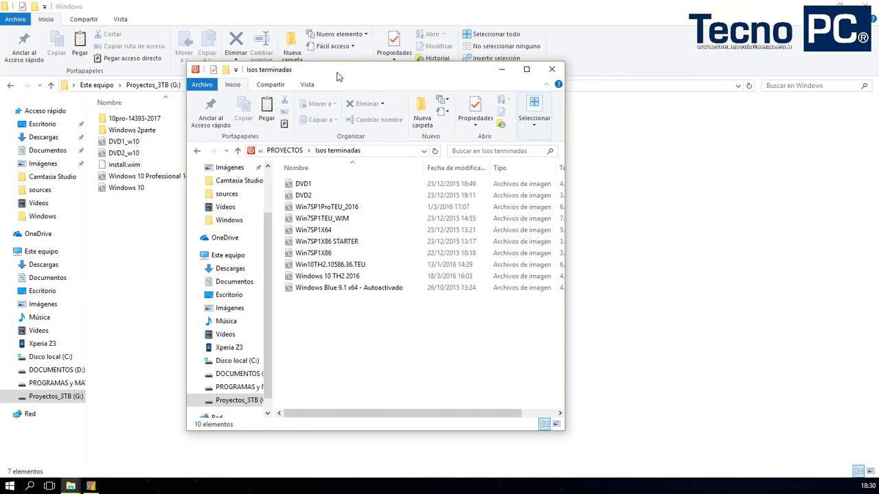
pyautogui.click(301, 186)
pyautogui.click(300, 197)
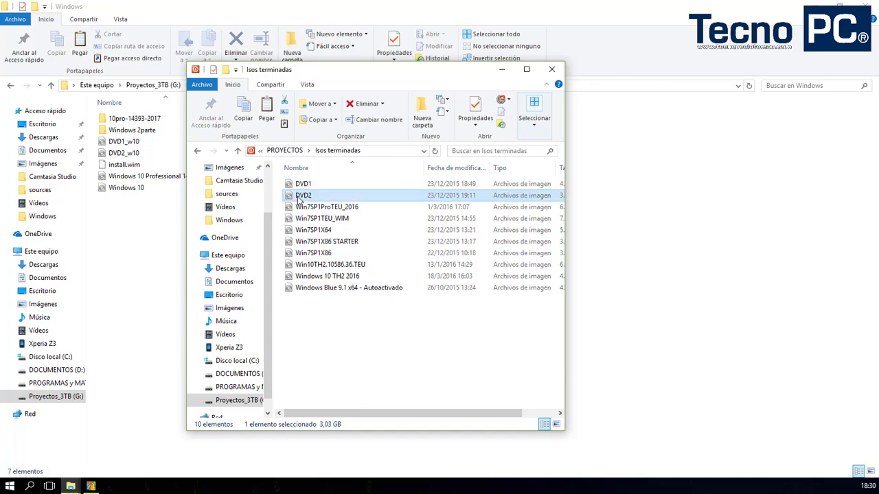
pyautogui.click(300, 184)
pyautogui.rightClick(300, 184)
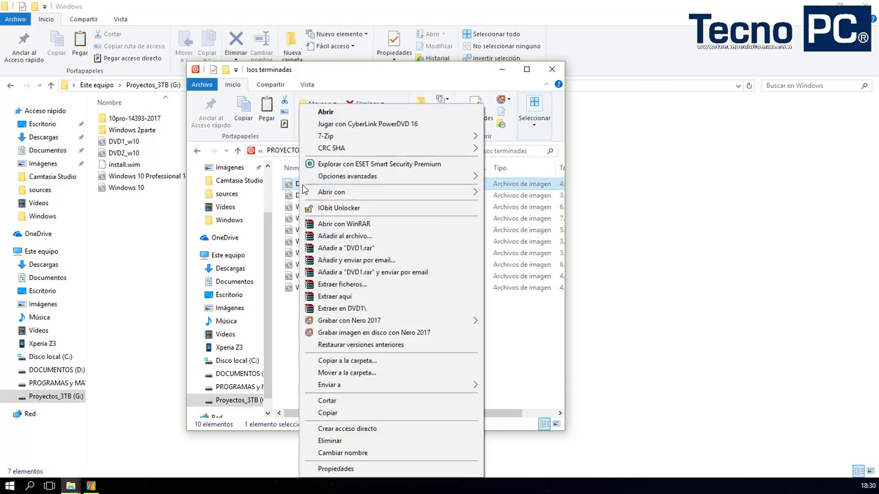
pyautogui.moveTo(337, 136)
pyautogui.click(523, 137)
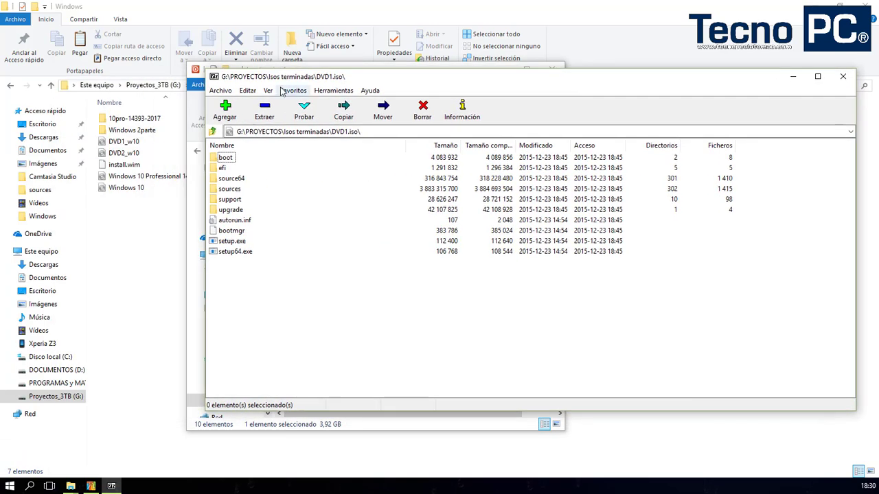
pyautogui.moveTo(204, 71); pyautogui.dragTo(569, 64)
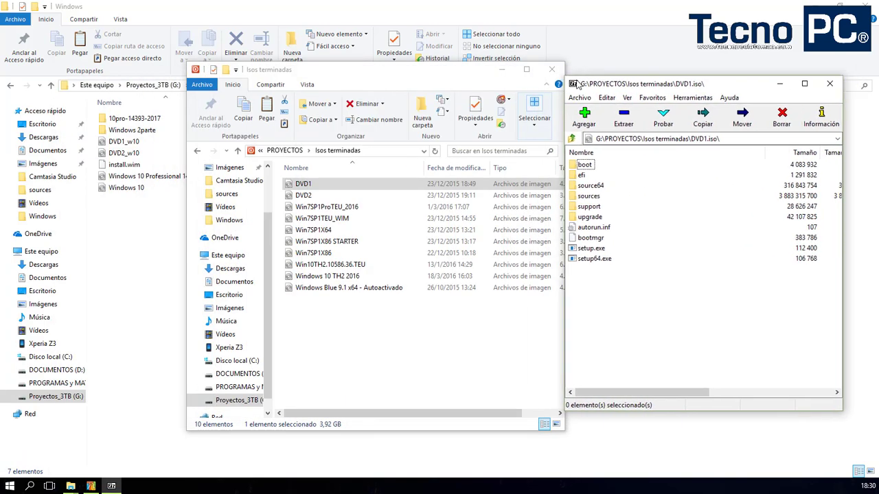
pyautogui.moveTo(652, 68); pyautogui.dragTo(572, 72)
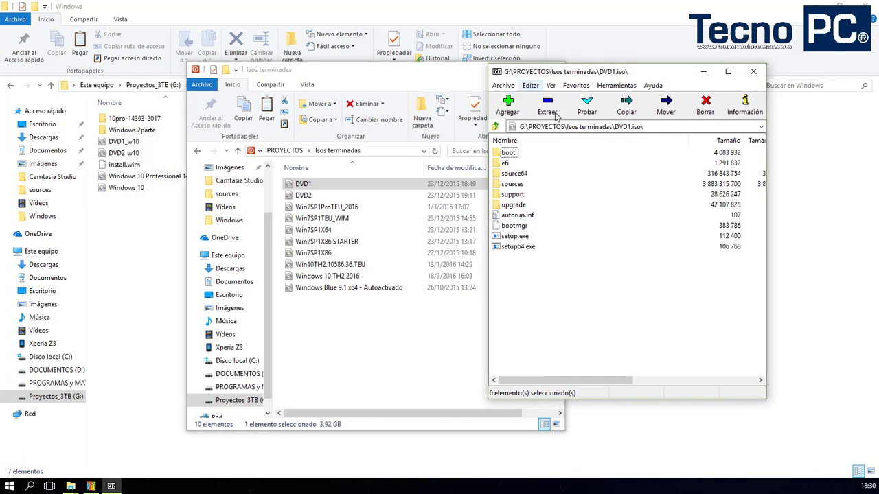
# - Examine the install.swm file and its size in the sources folder of DVD1.iso
pyautogui.doubleClick(512, 184)
pyautogui.click(516, 294)
pyautogui.scroll(-4, 516, 294)
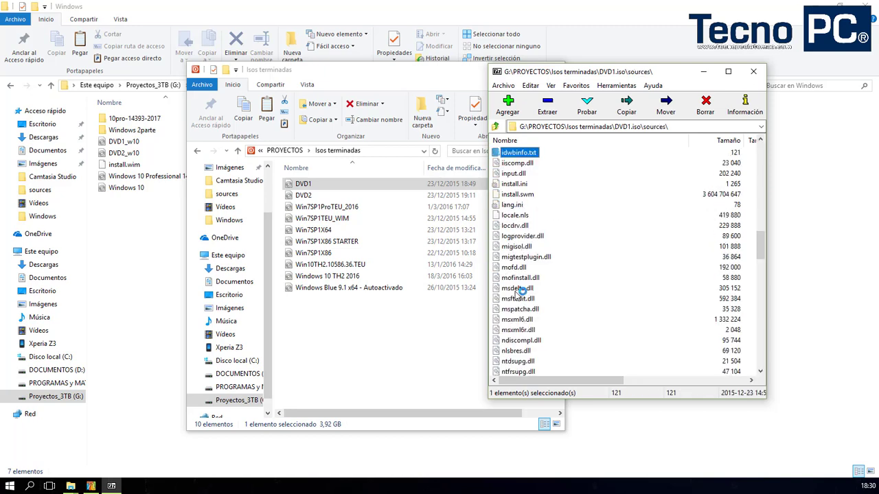
pyautogui.click(529, 195)
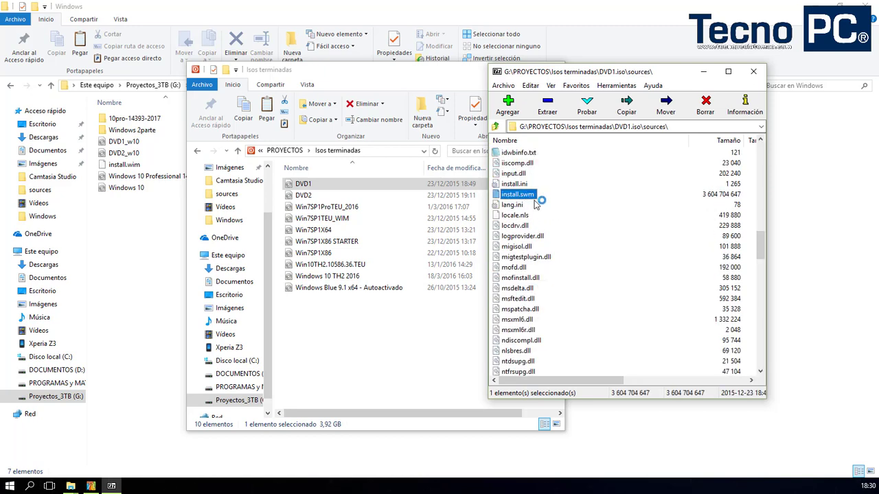
pyautogui.click(719, 197)
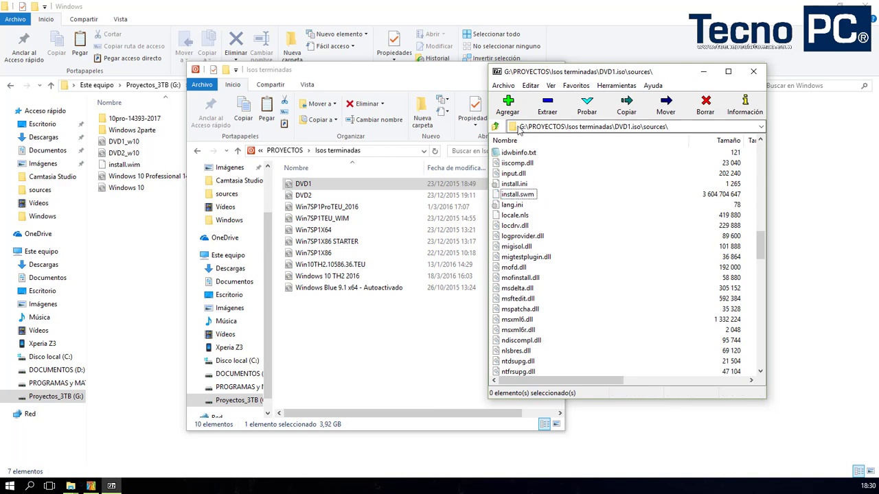
# - Open DVD2.iso in 7-Zip and examine the install2.swm file in its sources folder
pyautogui.click(495, 126)
pyautogui.click(495, 127)
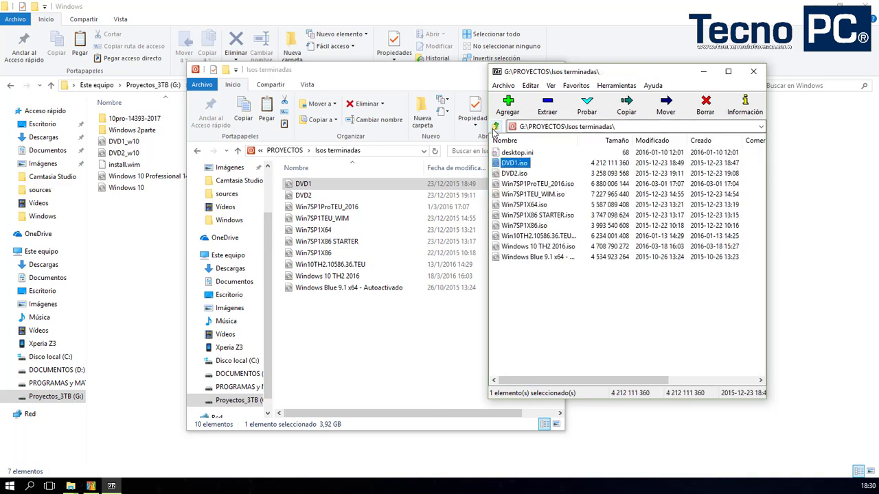
pyautogui.doubleClick(514, 173)
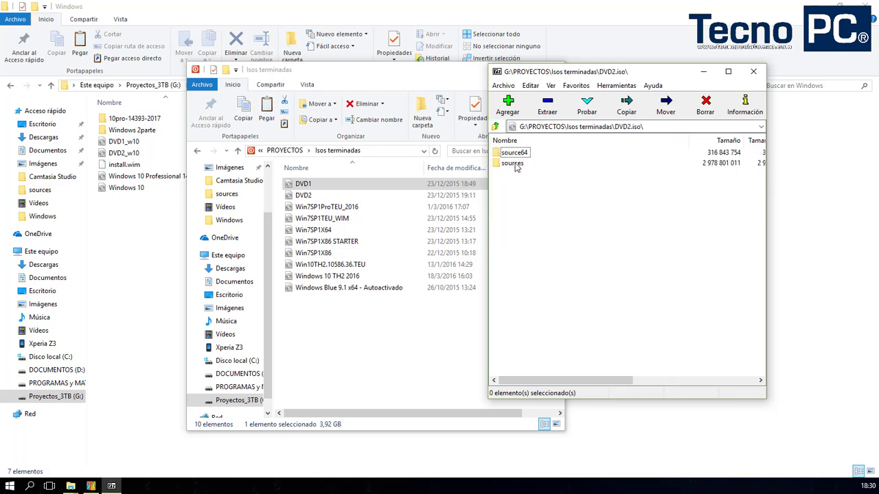
pyautogui.click(514, 164)
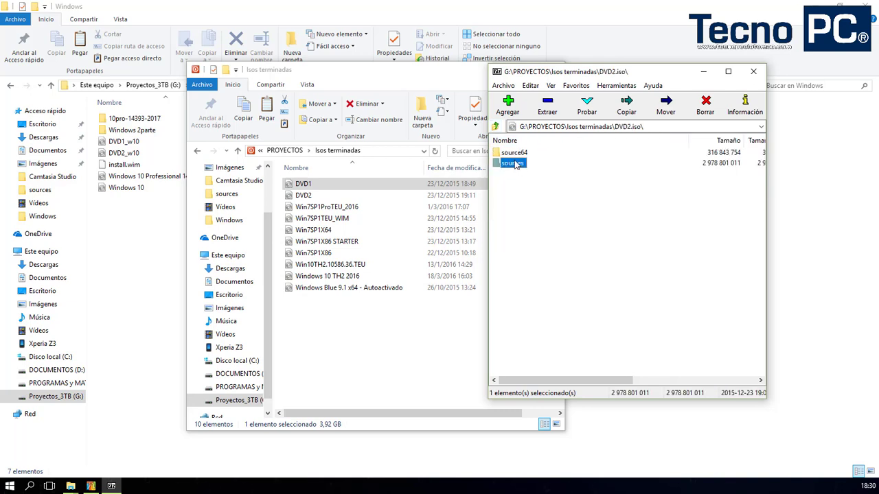
pyautogui.doubleClick(517, 166)
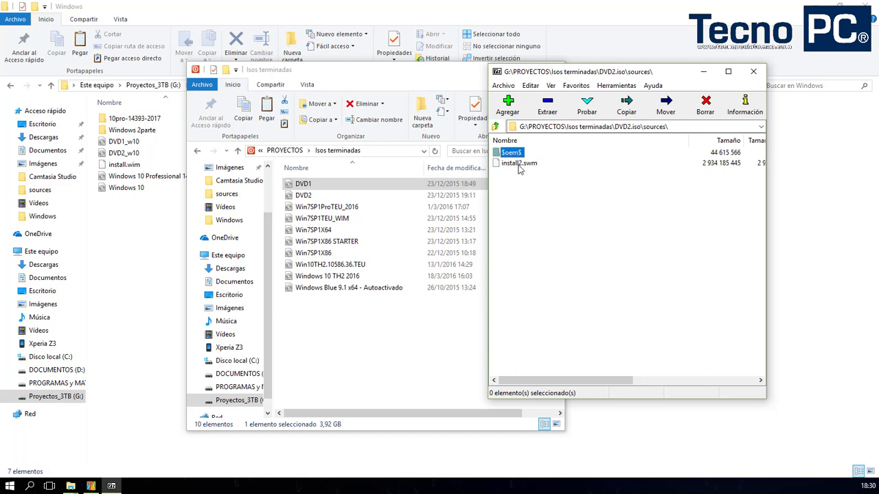
pyautogui.click(519, 165)
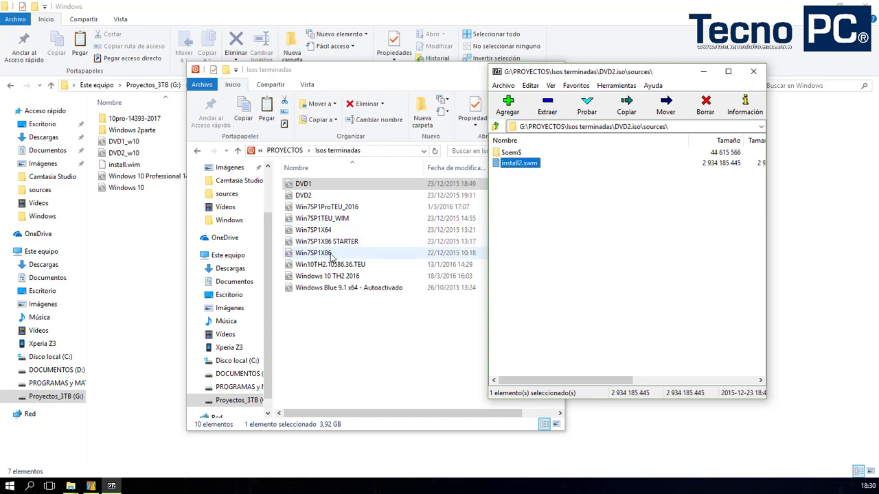
# - Compare the full root contents of DVD1.iso with the root and sources folder of DVD2.iso
pyautogui.click(496, 127)
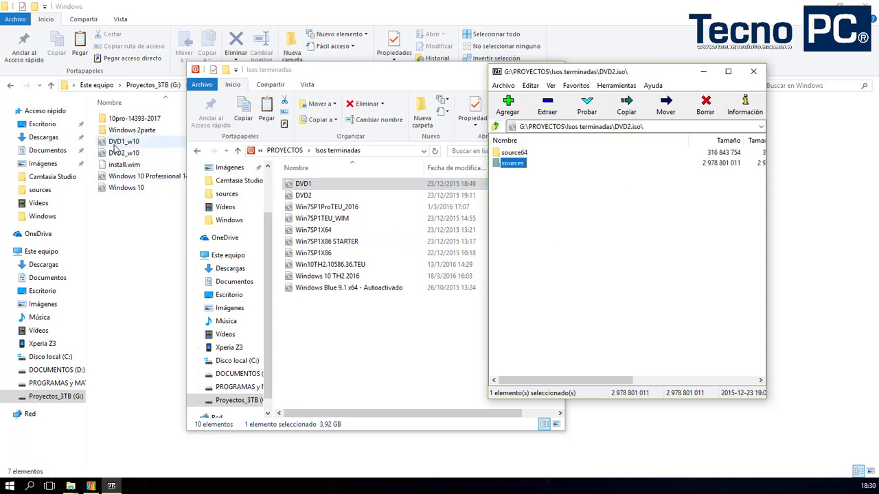
pyautogui.click(496, 127)
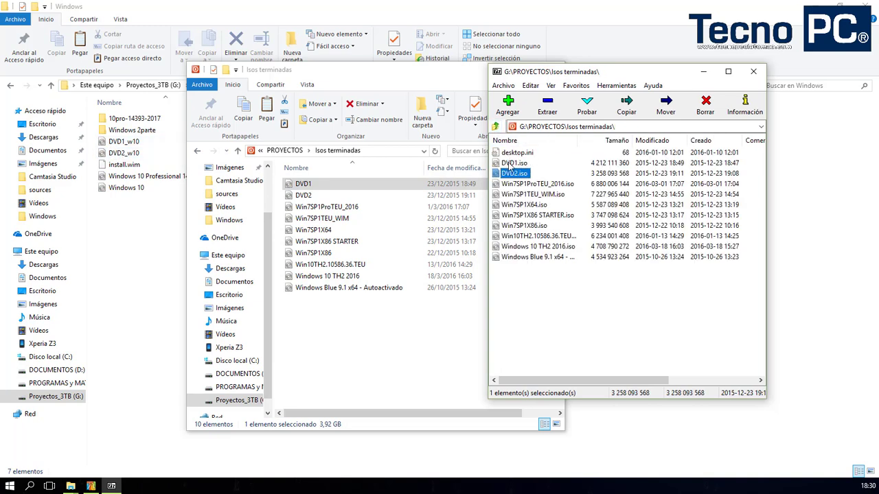
pyautogui.click(514, 164)
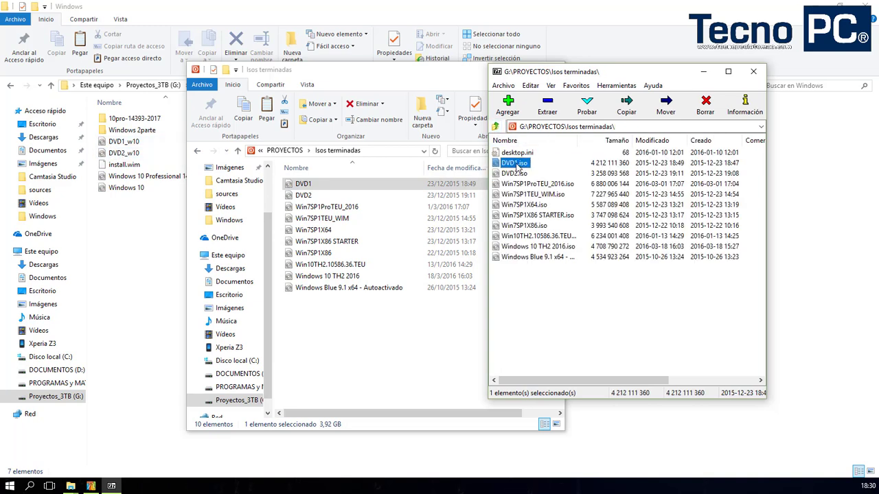
pyautogui.doubleClick(517, 164)
pyautogui.moveTo(542, 279); pyautogui.dragTo(508, 137)
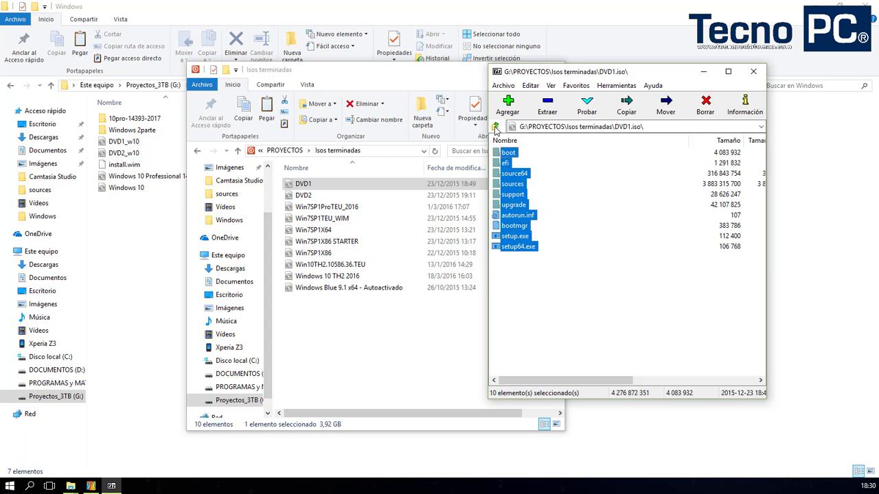
pyautogui.click(496, 127)
pyautogui.doubleClick(511, 175)
pyautogui.click(513, 165)
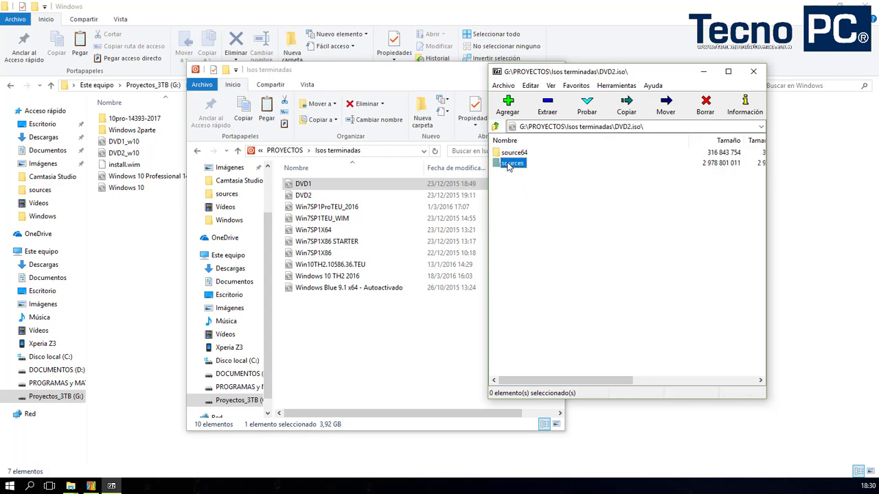
pyautogui.doubleClick(514, 164)
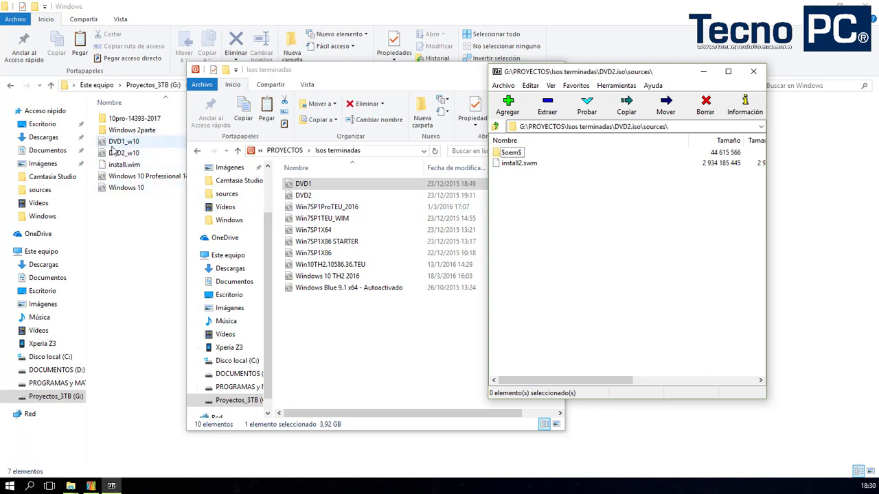
# - Switch to the Windows folder in File Explorer and review the contents of 10pro-14393-2017 and Windows 2parte
pyautogui.doubleClick(114, 118)
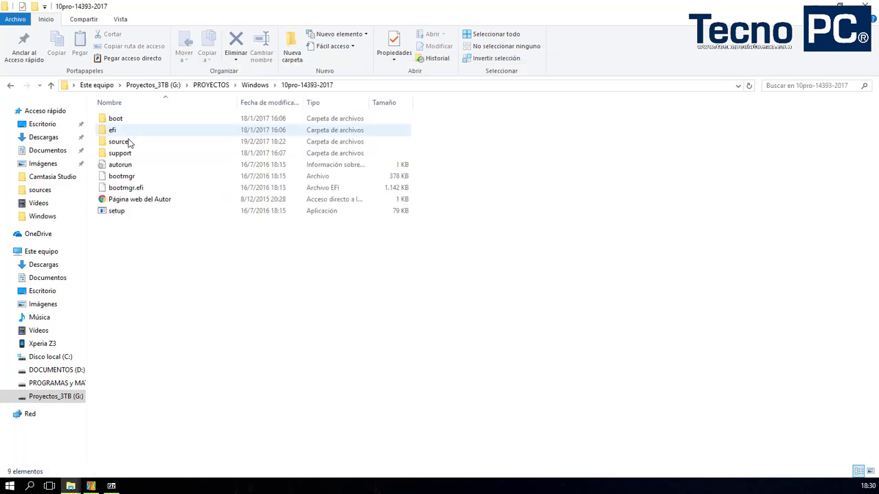
pyautogui.hotkey('ctrl', 'a')
pyautogui.click(10, 85)
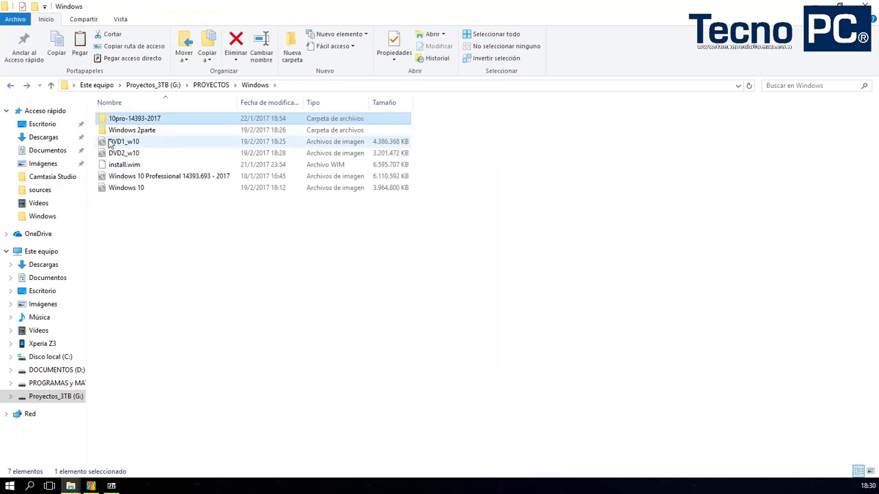
pyautogui.doubleClick(115, 131)
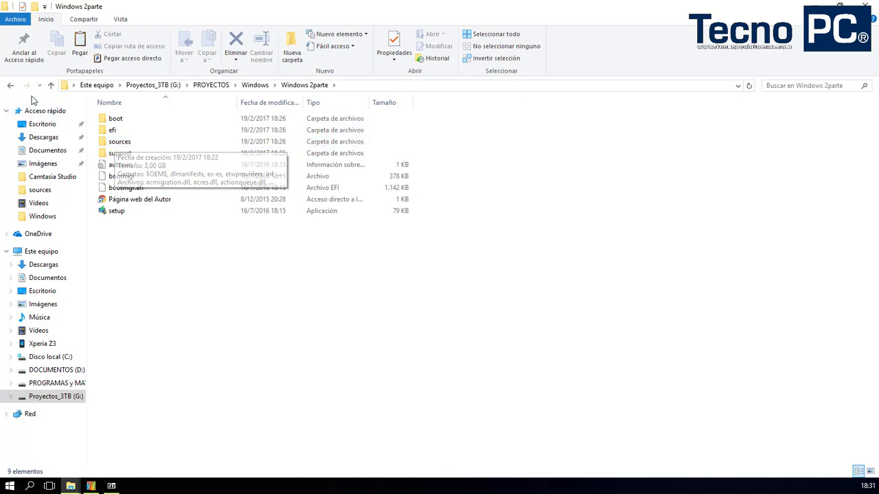
# - Examine the split image files install.swm to install4.swm in the sources folder of 10pro-14393-2017
pyautogui.click(10, 85)
pyautogui.doubleClick(113, 118)
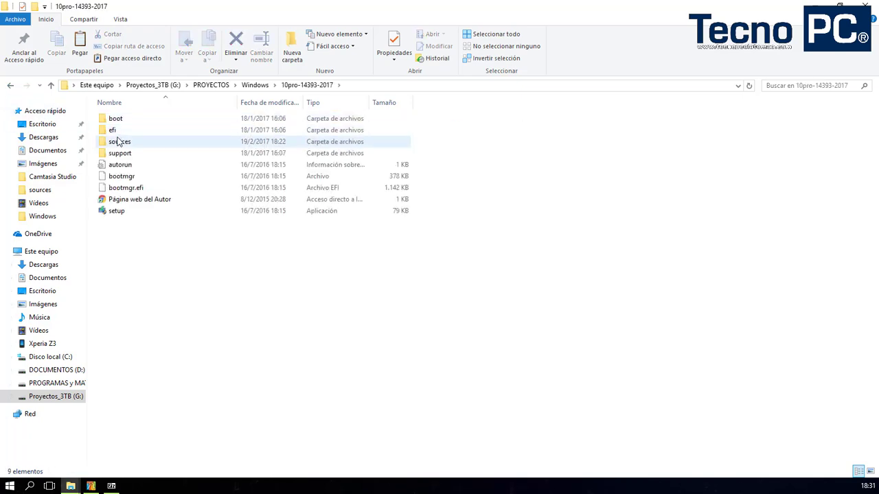
pyautogui.click(120, 142)
pyautogui.doubleClick(119, 141)
pyautogui.click(142, 281)
pyautogui.write('ins')
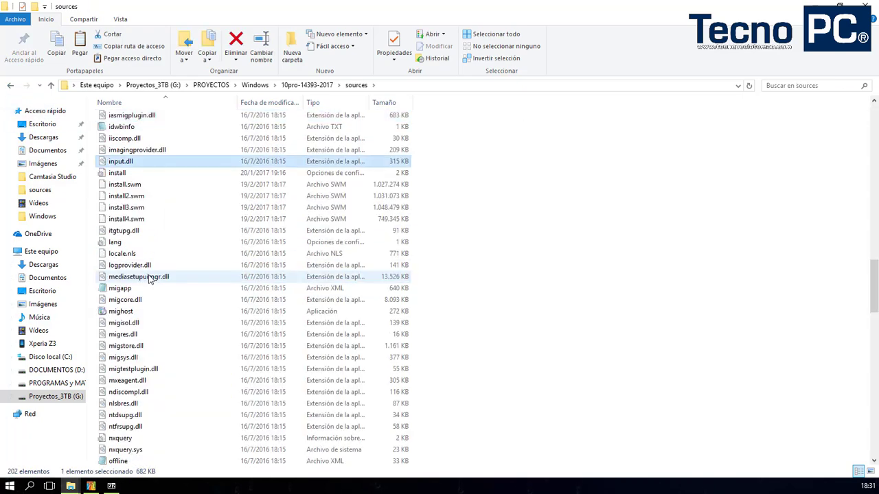
pyautogui.click(115, 186)
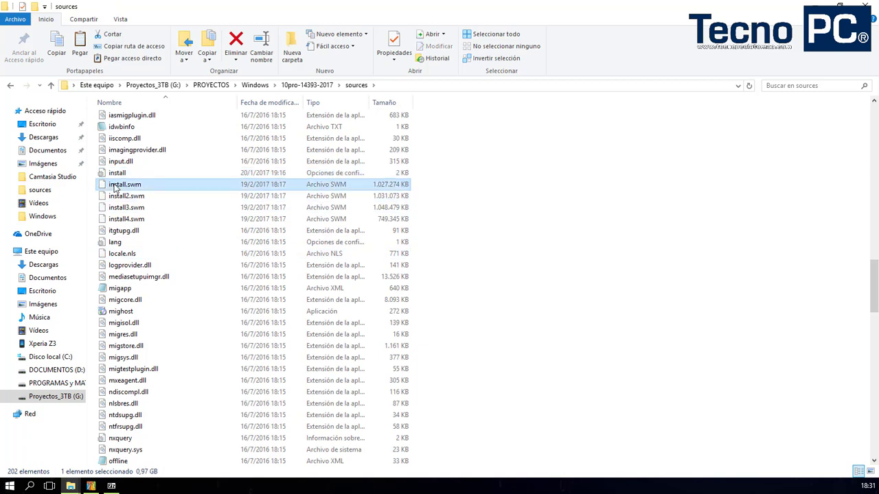
pyautogui.click(130, 196)
pyautogui.click(134, 208)
pyautogui.click(136, 219)
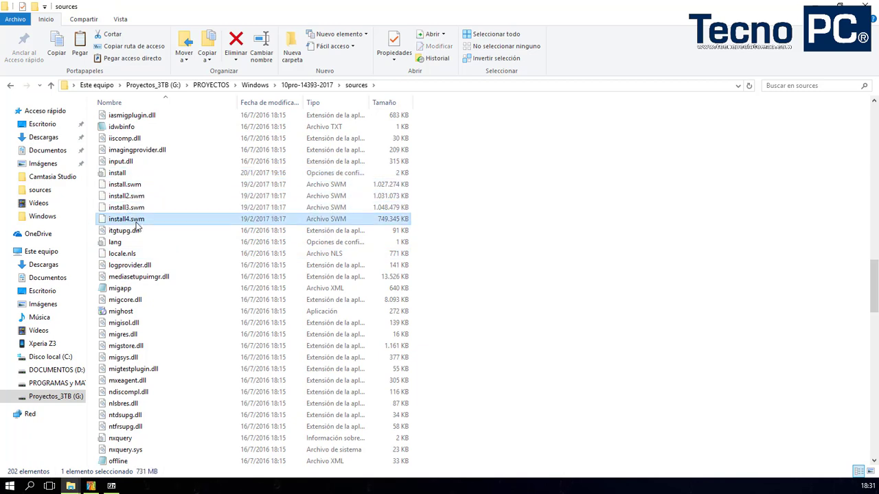
# - Examine install5.swm to install7.swm in the sources folder of Windows 2parte, and return to the Windows folder
pyautogui.click(51, 86)
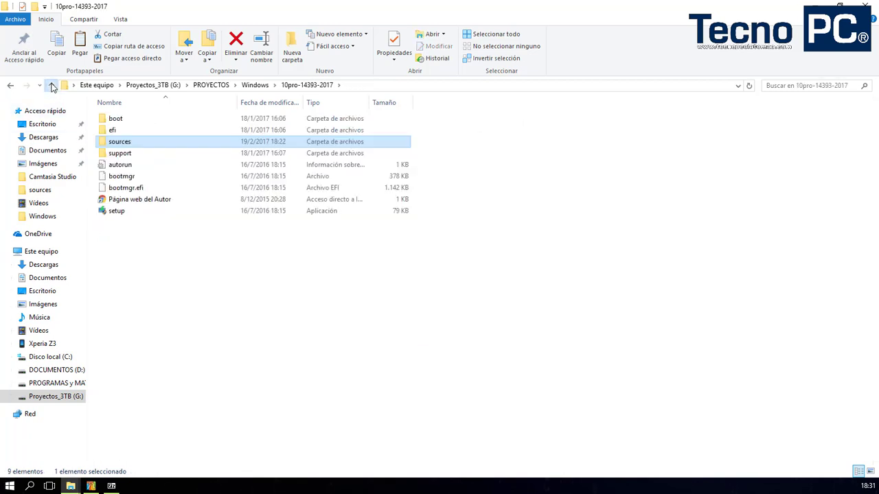
pyautogui.click(52, 86)
pyautogui.doubleClick(114, 130)
pyautogui.click(120, 142)
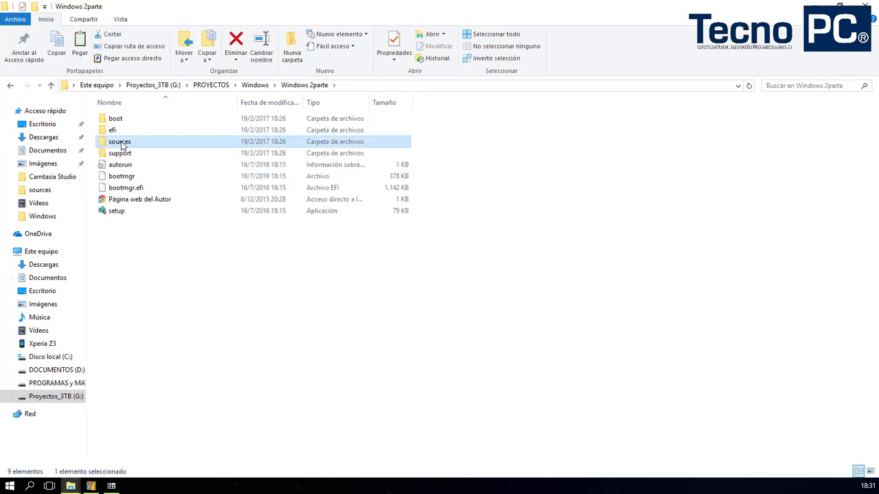
pyautogui.doubleClick(121, 141)
pyautogui.click(127, 270)
pyautogui.write('install5')
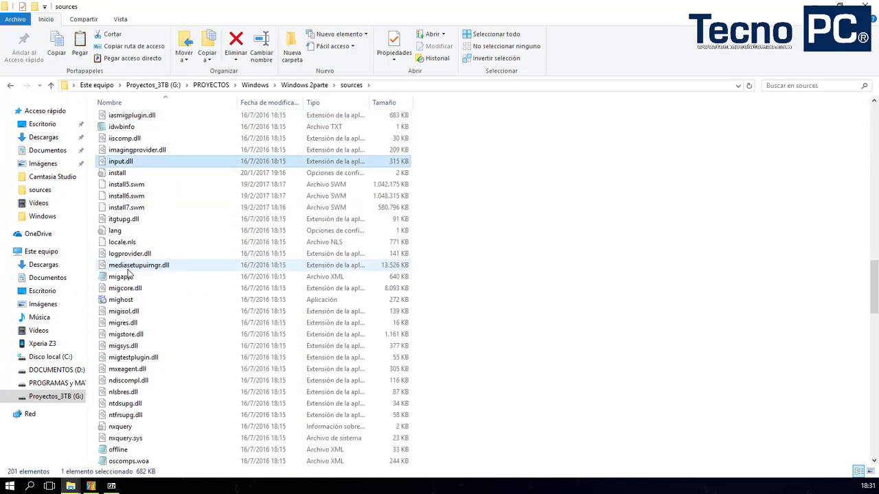
pyautogui.click(130, 197)
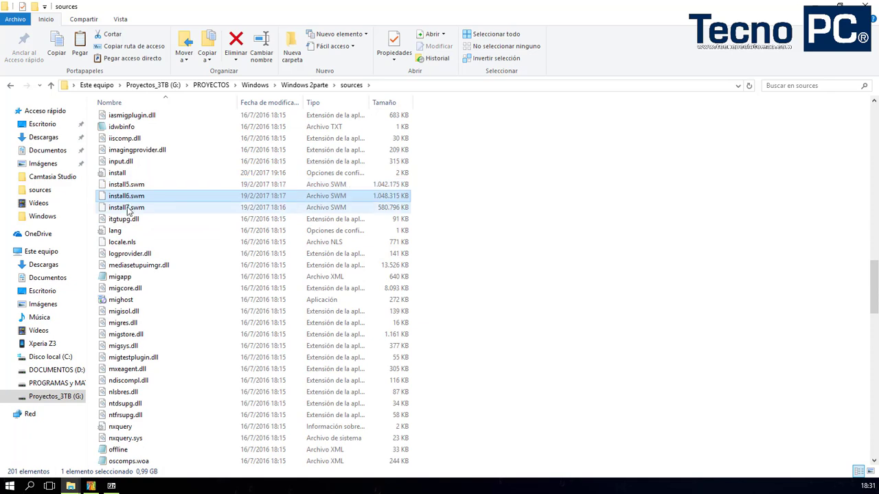
pyautogui.click(130, 208)
pyautogui.click(52, 86)
pyautogui.click(51, 86)
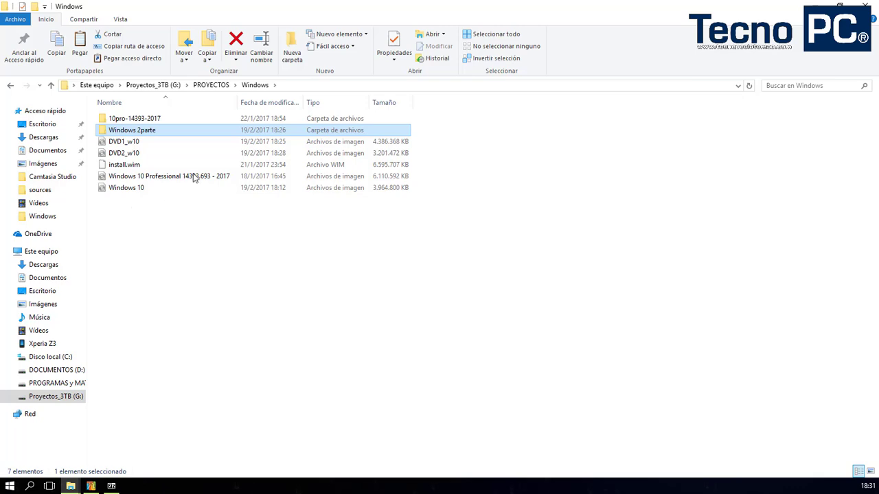
# - Close the 7-Zip, NTLite and Isos terminadas windows, keeping only the Windows folder open in a restored window
pyautogui.moveTo(755, 7); pyautogui.dragTo(293, 96)
pyautogui.click(753, 72)
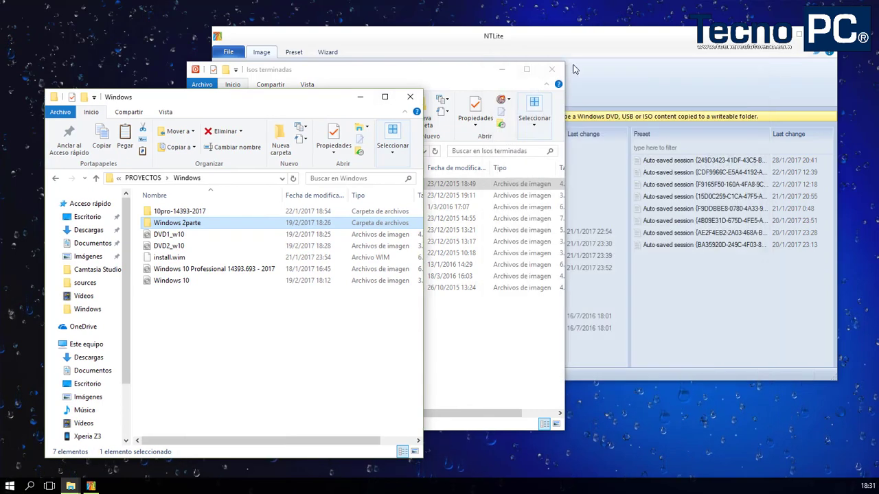
pyautogui.click(682, 43)
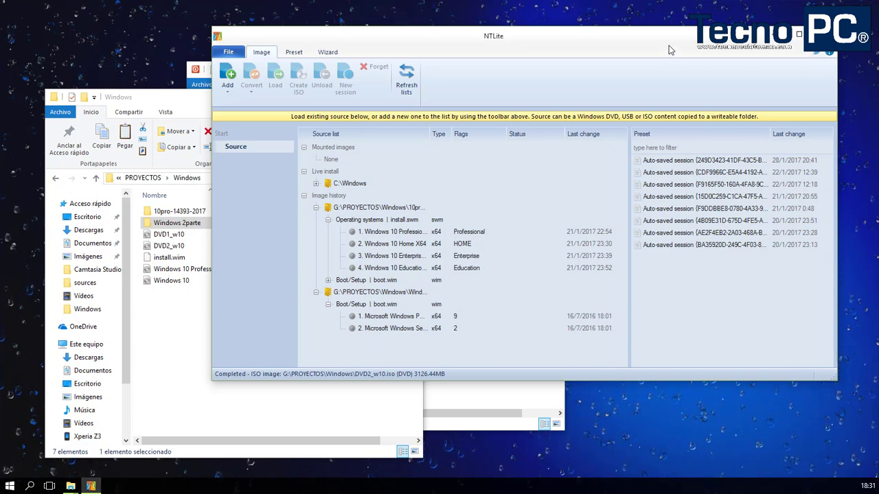
pyautogui.moveTo(598, 44); pyautogui.dragTo(558, 29)
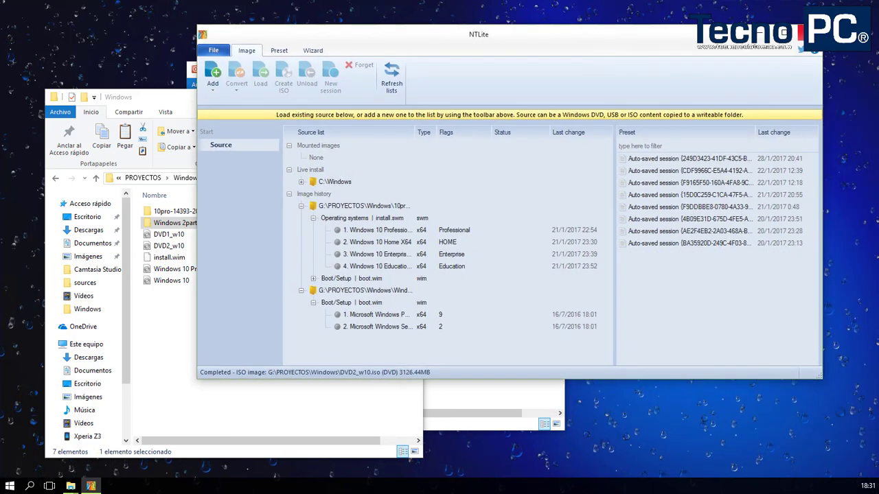
pyautogui.click(802, 33)
pyautogui.moveTo(438, 78); pyautogui.dragTo(741, 73)
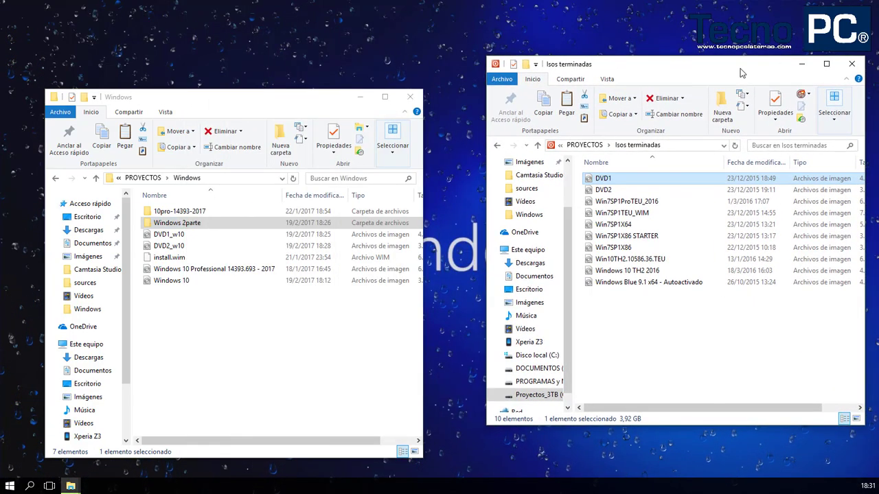
pyautogui.click(852, 64)
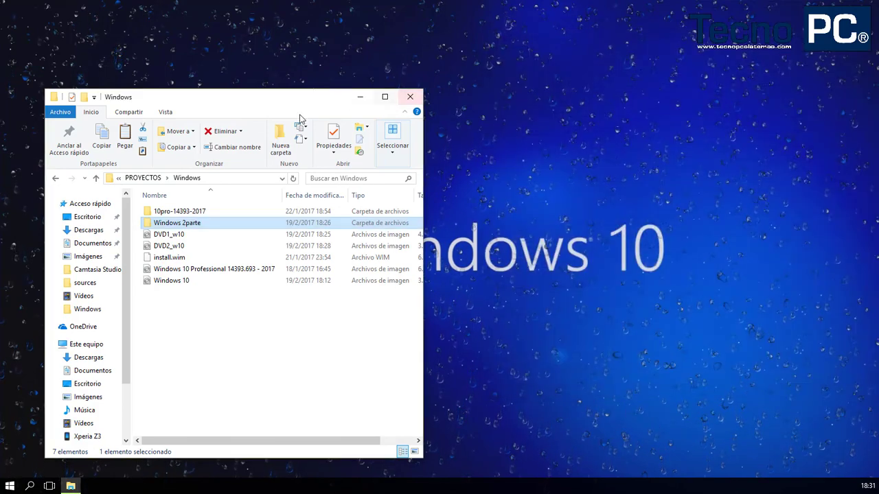
pyautogui.moveTo(294, 102); pyautogui.dragTo(396, 53)
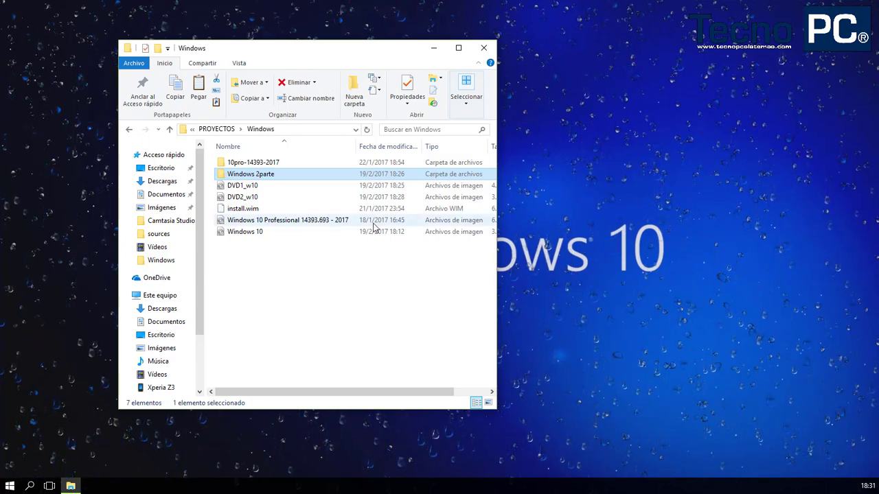
# - Review the DVD1_w10 and DVD2_w10 image files in the Windows folder
pyautogui.click(227, 187)
pyautogui.press('Down')
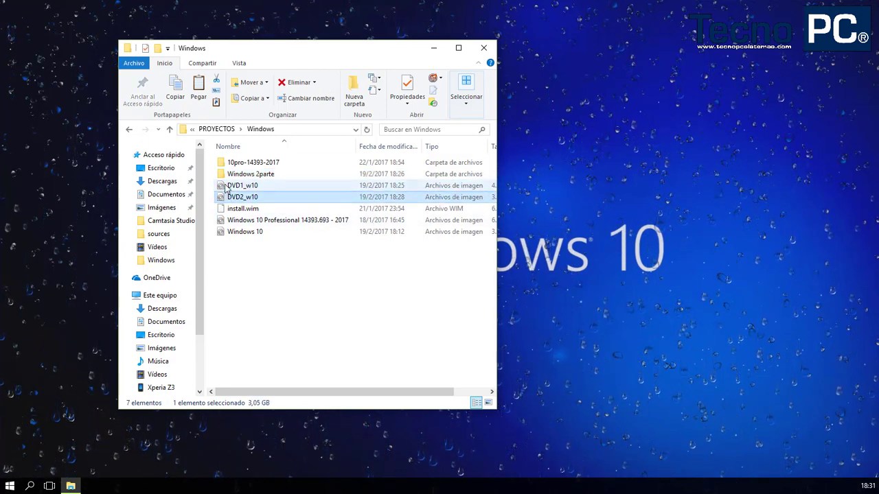
pyautogui.click(226, 188)
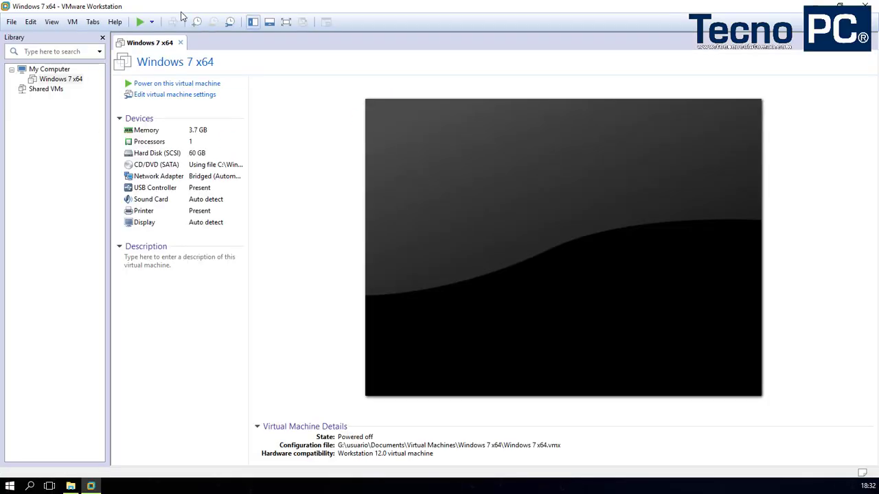
# - Switch to VMware Workstation in a restored window, power on the Windows 7 x64 virtual machine and dismiss the CD-ROM image warning
pyautogui.moveTo(181, 15); pyautogui.dragTo(208, 20)
pyautogui.moveTo(452, 65); pyautogui.dragTo(510, 12)
pyautogui.click(193, 161)
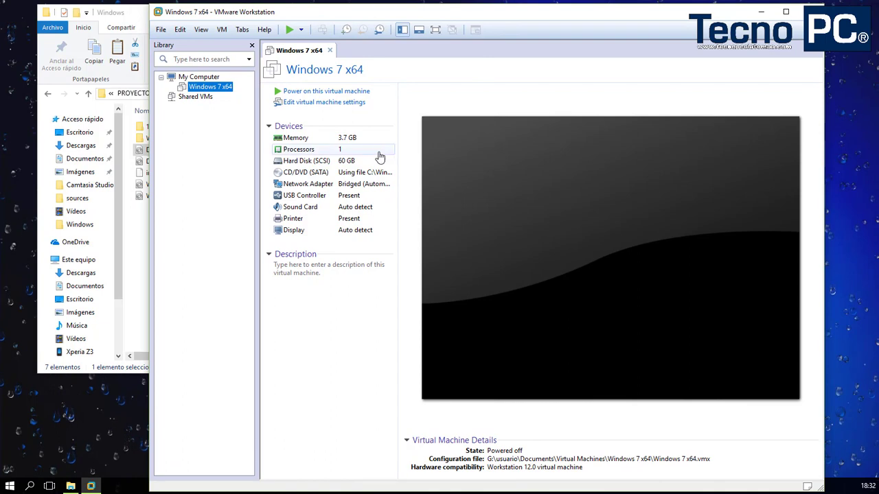
pyautogui.click(312, 92)
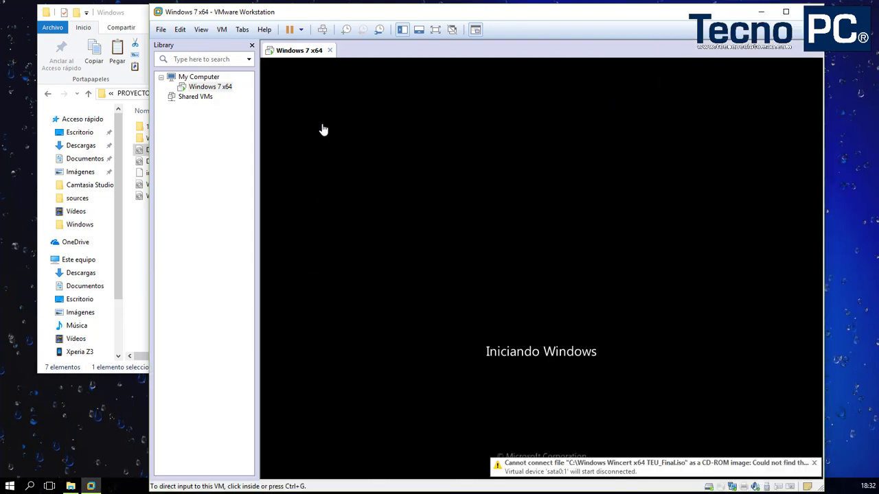
pyautogui.click(815, 464)
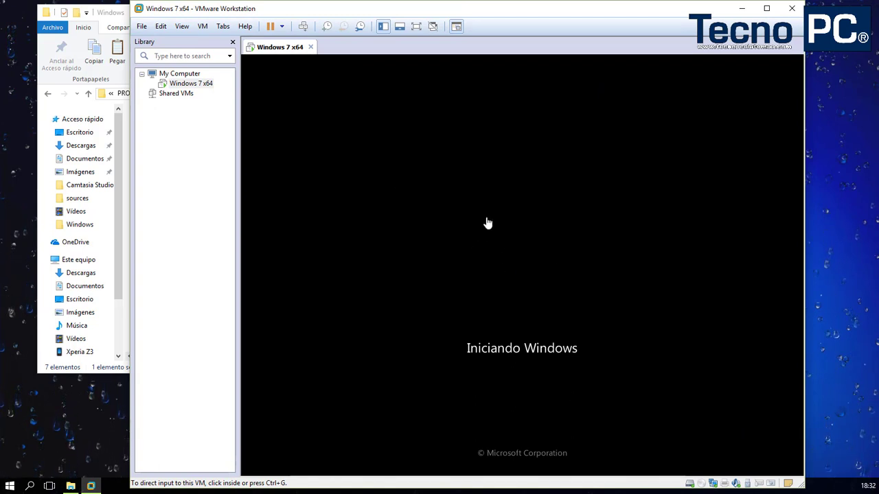
# - Open the CD/DVD (SATA) settings of the Windows 7 x64 virtual machine and start browsing for an ISO image
pyautogui.click(188, 85)
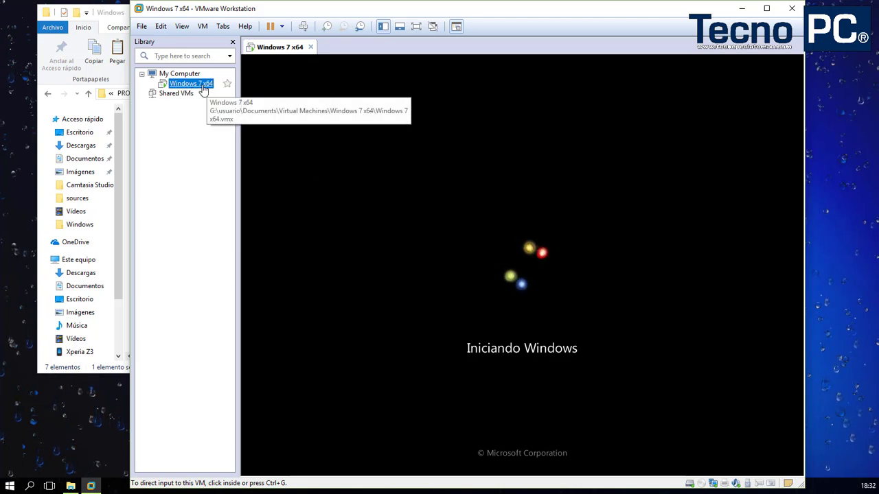
pyautogui.rightClick(203, 86)
pyautogui.click(233, 273)
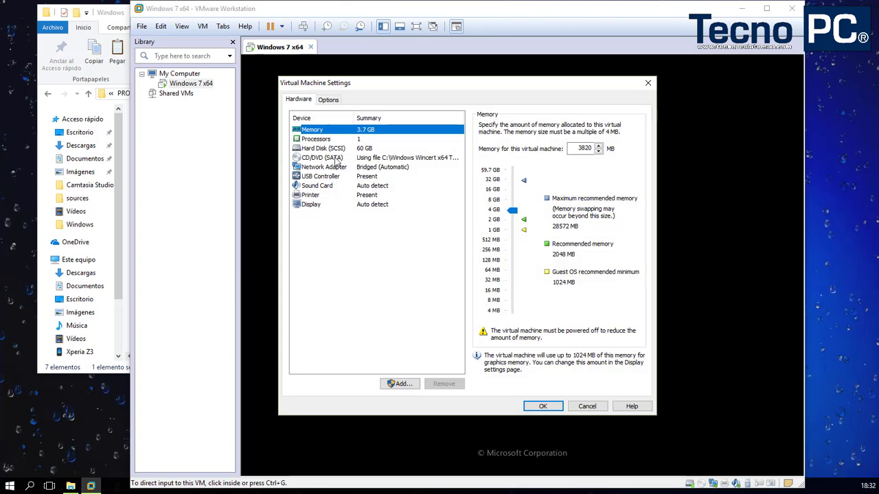
pyautogui.click(338, 159)
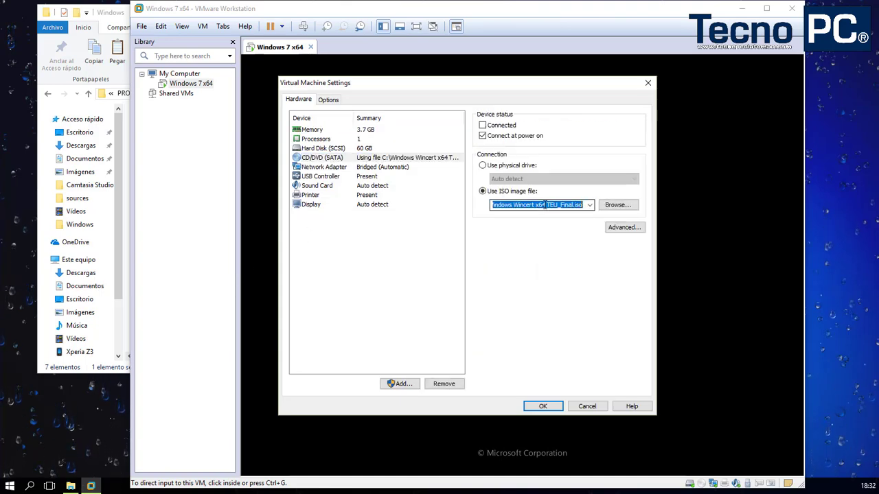
pyautogui.click(617, 204)
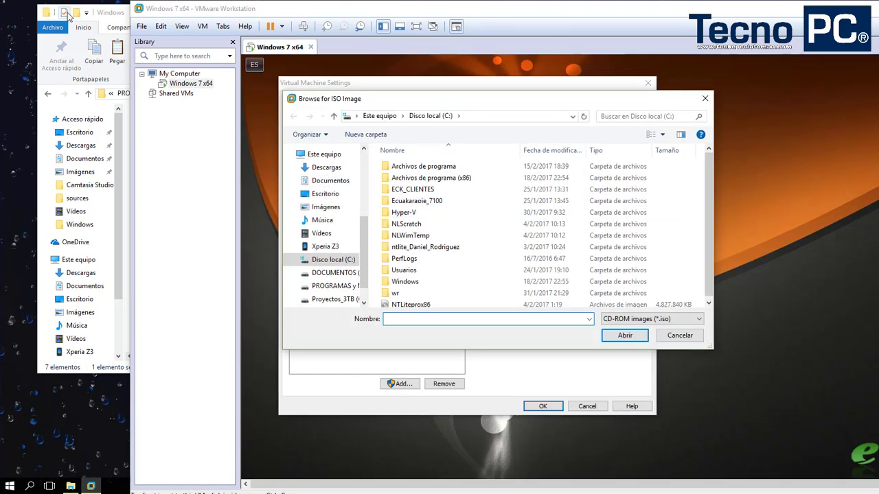
# - Assign DVD1_w10 from G:\PROYECTOS\Windows as the virtual drive's ISO image and save the machine settings
pyautogui.click(122, 62)
pyautogui.click(230, 95)
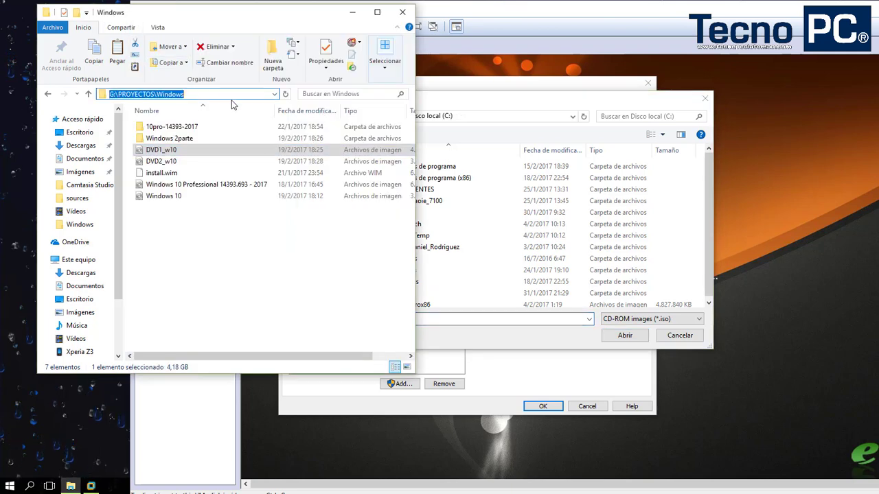
pyautogui.hotkey('ctrl', 'c')
pyautogui.click(495, 320)
pyautogui.hotkey('ctrl', 'v')
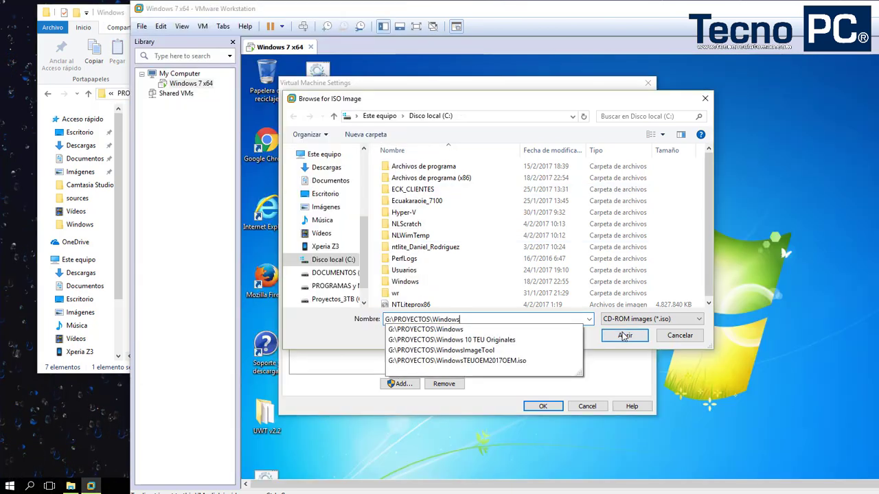
pyautogui.click(624, 335)
pyautogui.click(405, 190)
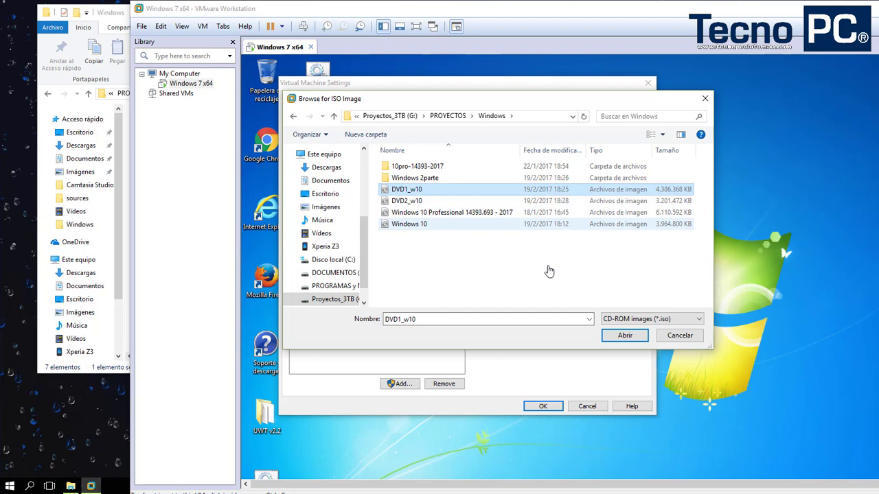
pyautogui.click(624, 335)
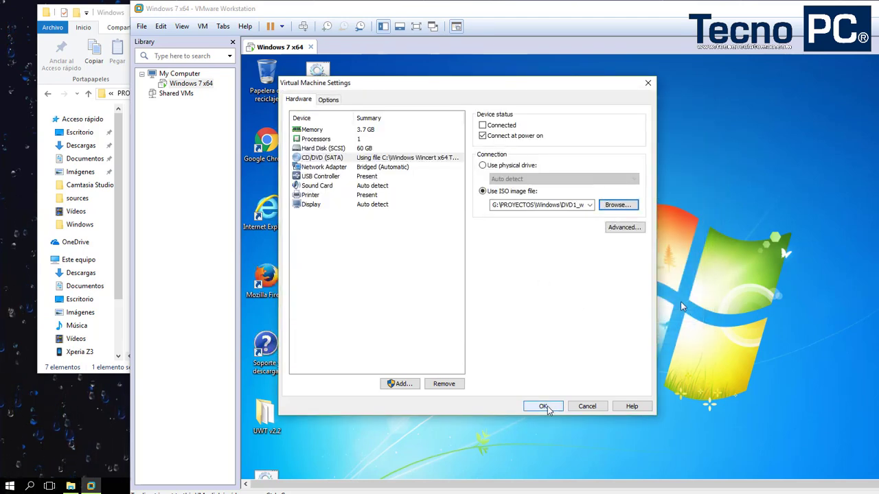
pyautogui.click(543, 406)
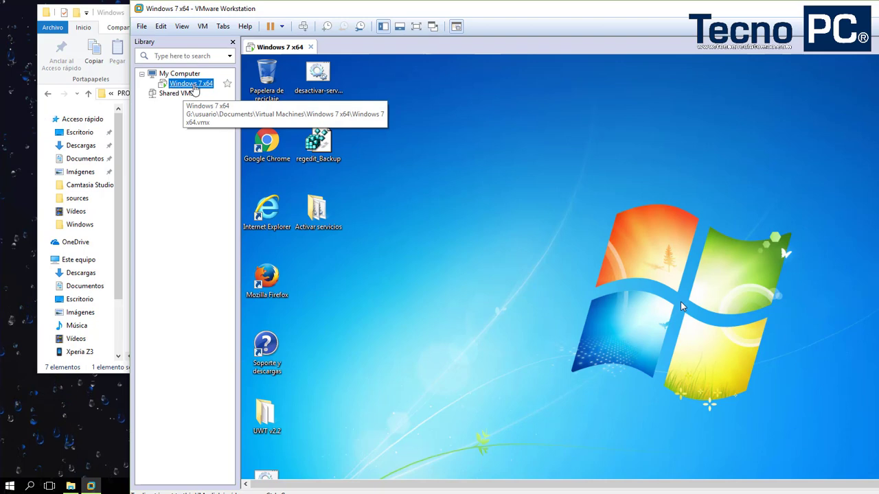
# - Assign DVD2_w10 from G:\PROYECTOS\Windows as the Windows 7 x64 virtual CD/DVD (SATA) drive's ISO image and save the machine settings
pyautogui.rightClick(194, 86)
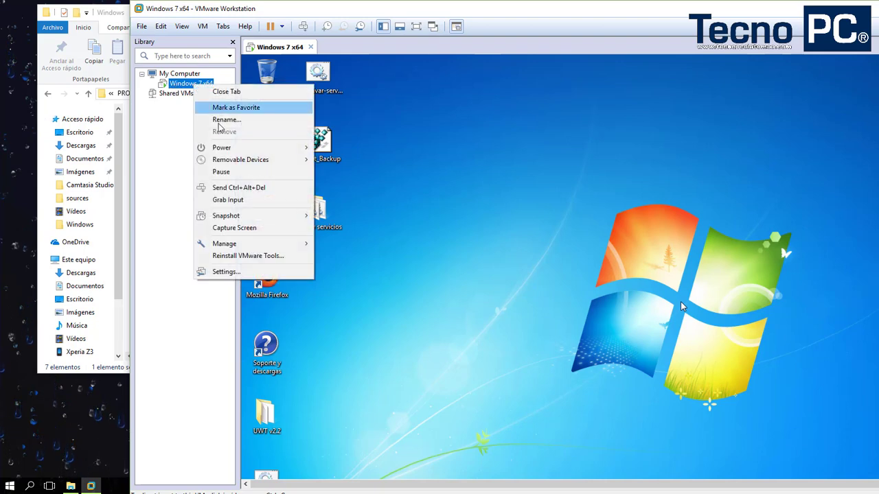
pyautogui.click(221, 274)
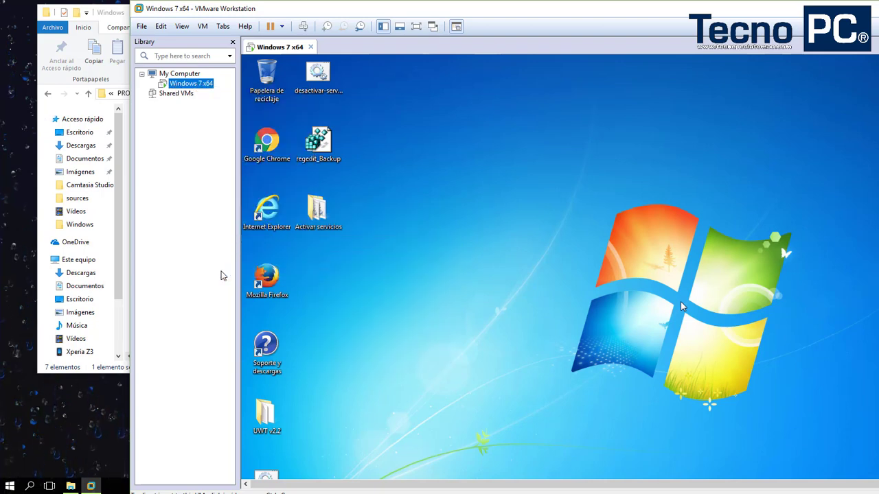
pyautogui.click(464, 165)
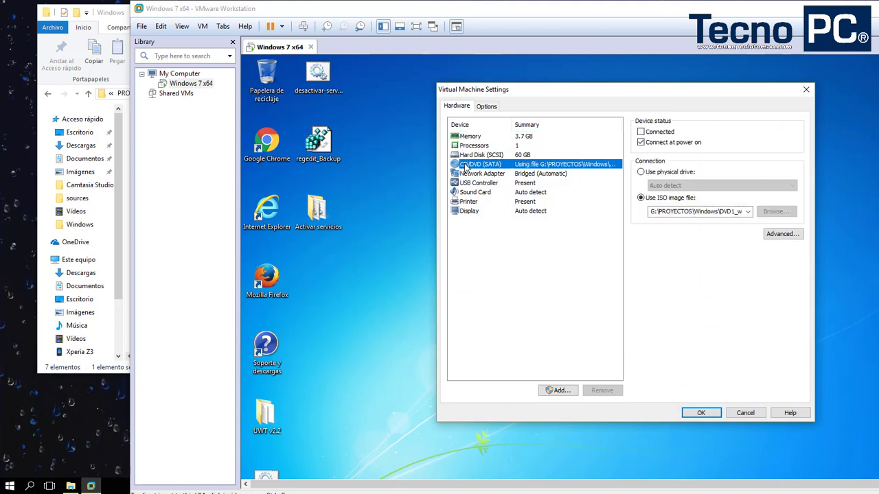
pyautogui.click(640, 199)
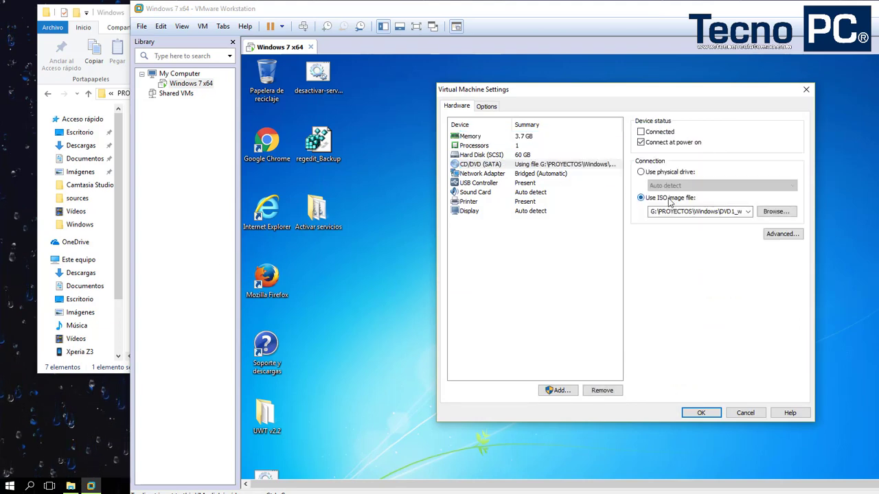
pyautogui.click(774, 212)
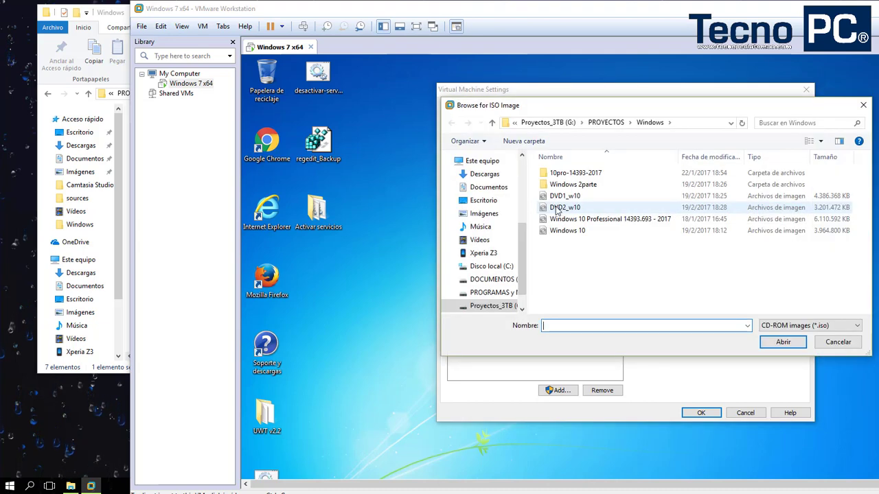
pyautogui.click(558, 208)
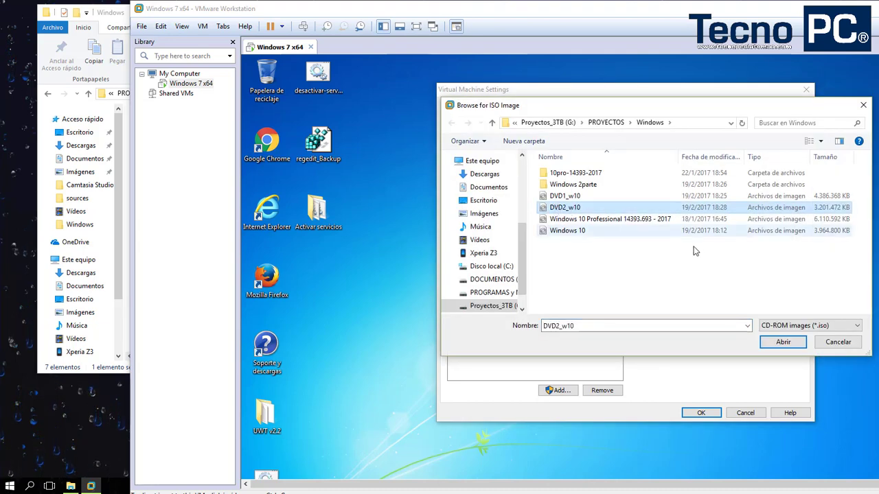
pyautogui.click(783, 344)
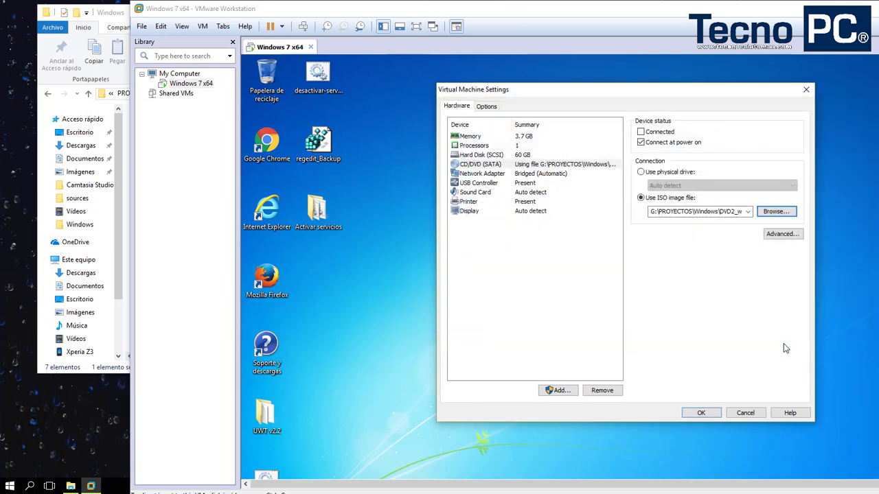
pyautogui.click(700, 413)
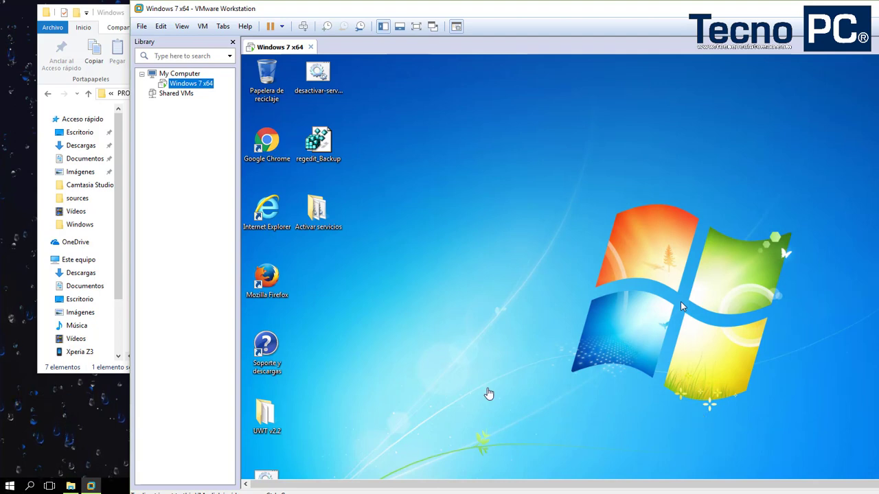
# - Refresh the Windows 7 desktop inside the virtual machine and maximize the VMware Workstation window
pyautogui.click(563, 205)
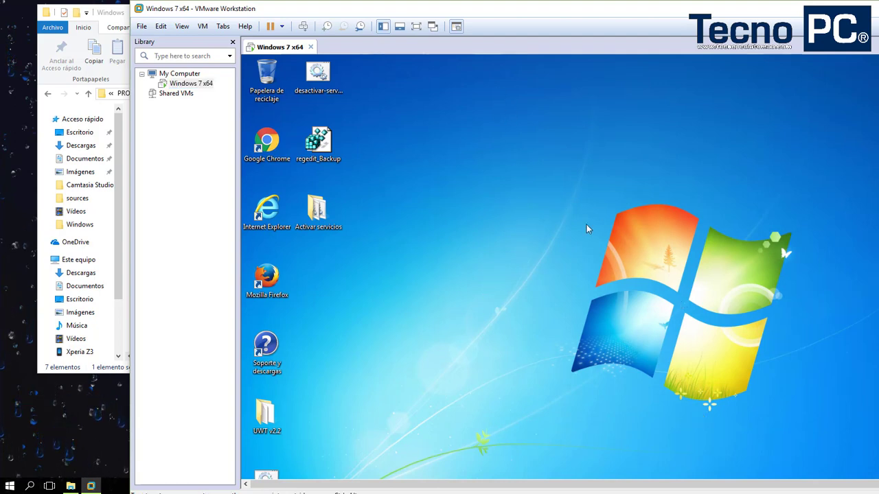
pyautogui.moveTo(531, 186); pyautogui.dragTo(644, 280)
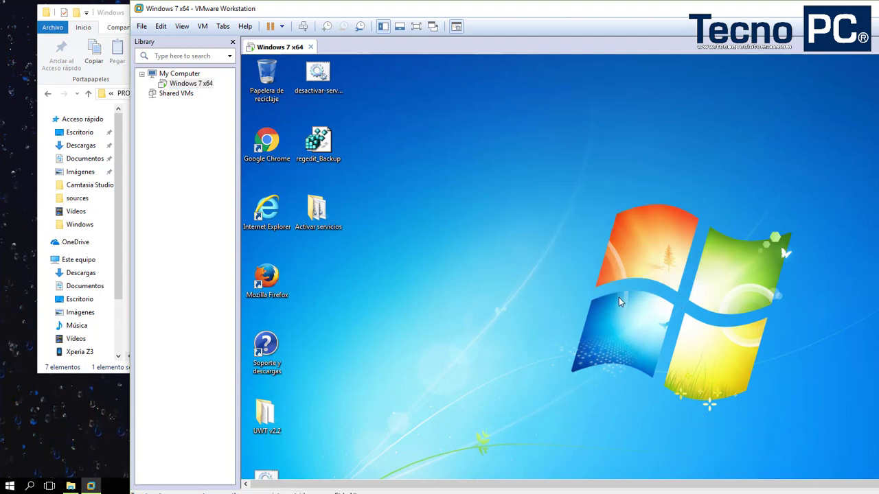
pyautogui.rightClick(530, 251)
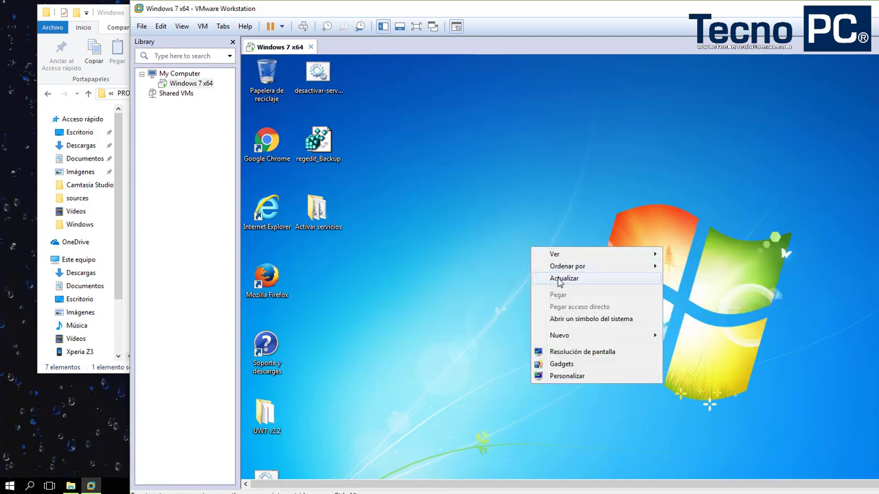
pyautogui.click(576, 279)
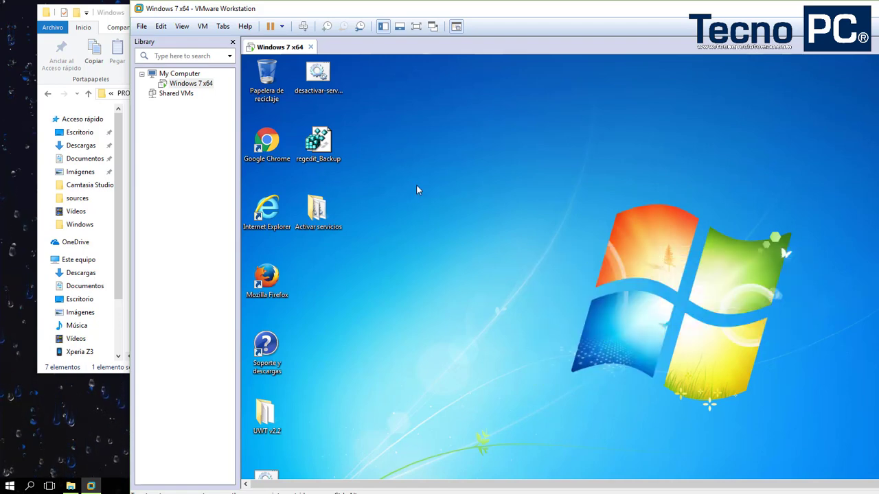
pyautogui.doubleClick(480, 12)
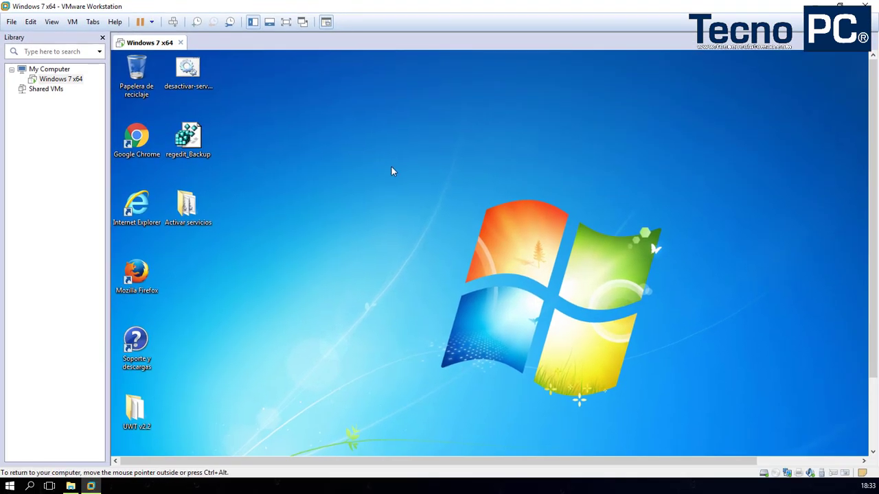
# - Leave the virtual machine, minimize VMware Workstation and move the Windows folder window to the upper-left corner of the host desktop
pyautogui.hotkey('alt', 'F4')
pyautogui.click(558, 293)
pyautogui.click(815, 5)
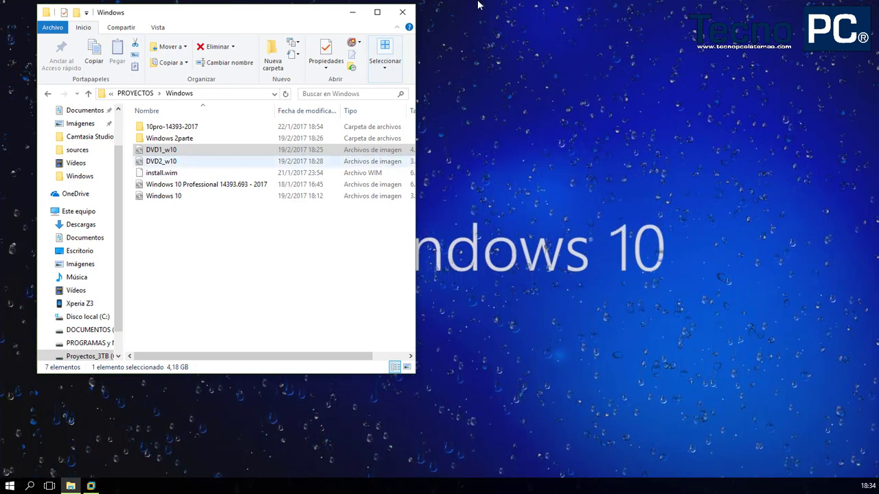
pyautogui.moveTo(295, 19); pyautogui.dragTo(462, 208)
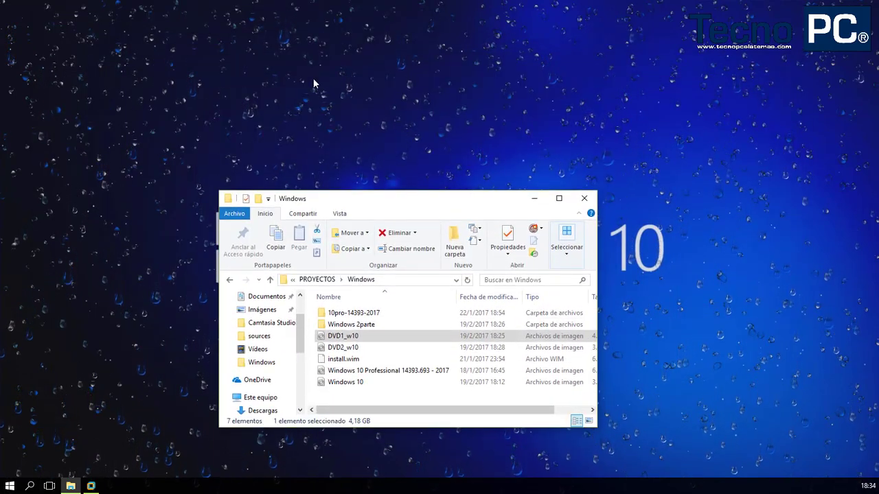
pyautogui.moveTo(365, 206); pyautogui.dragTo(162, 21)
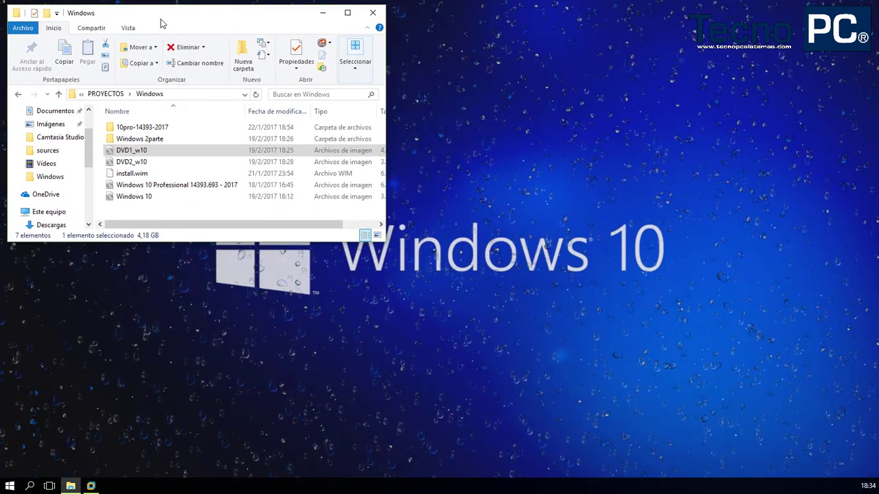